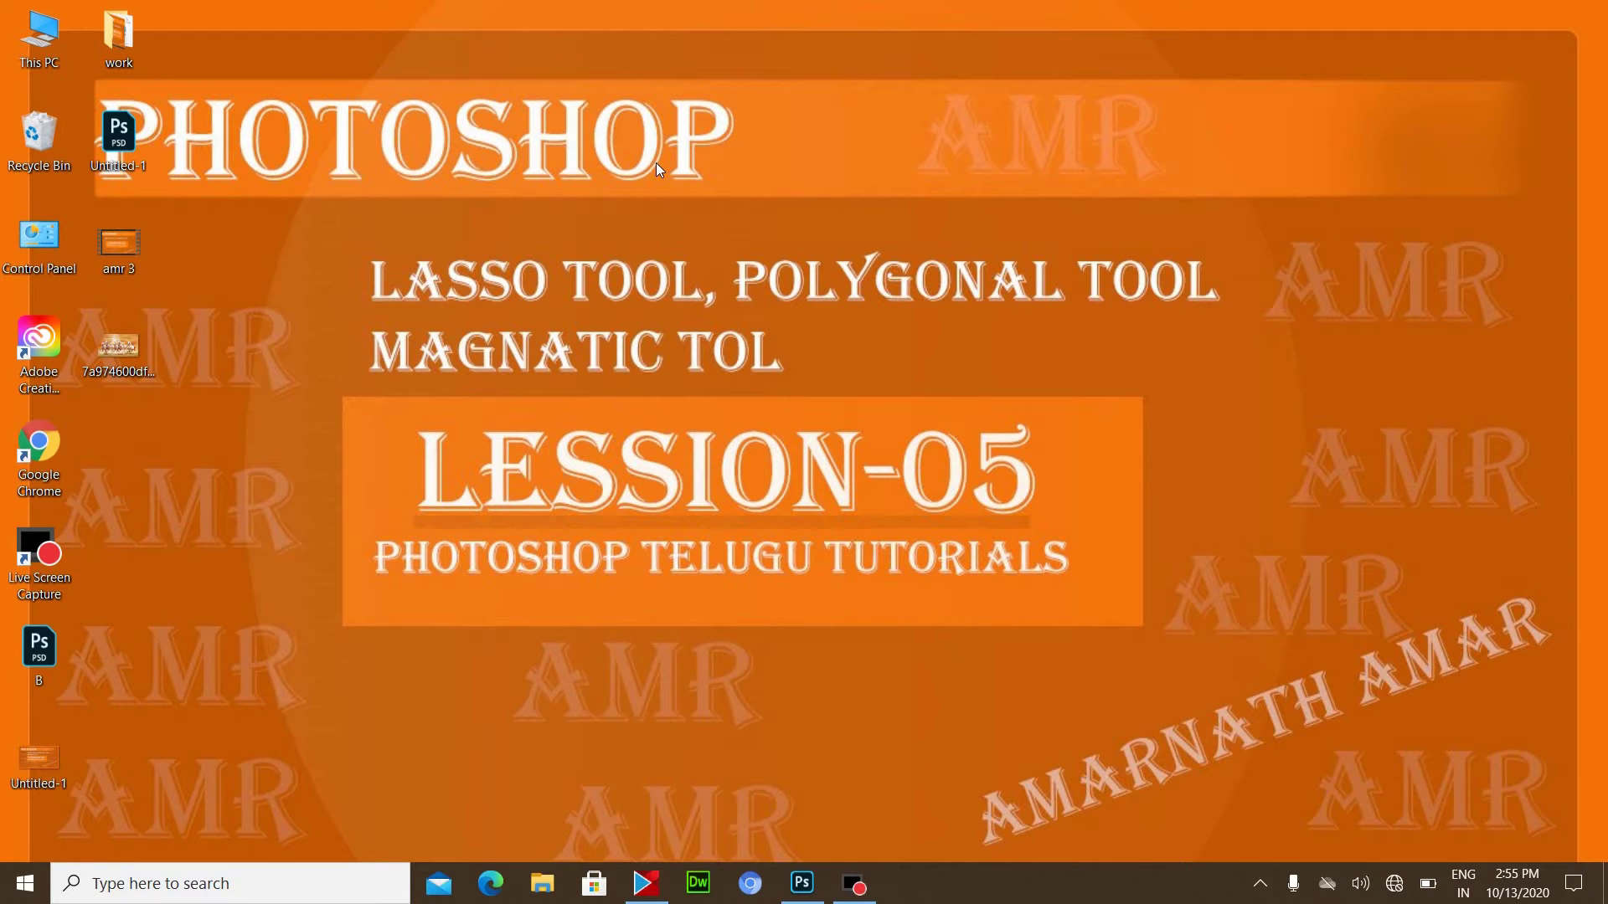
# - Refresh the Windows desktop and bring the Photoshop window back up from the taskbar
pyautogui.rightClick(360, 295)
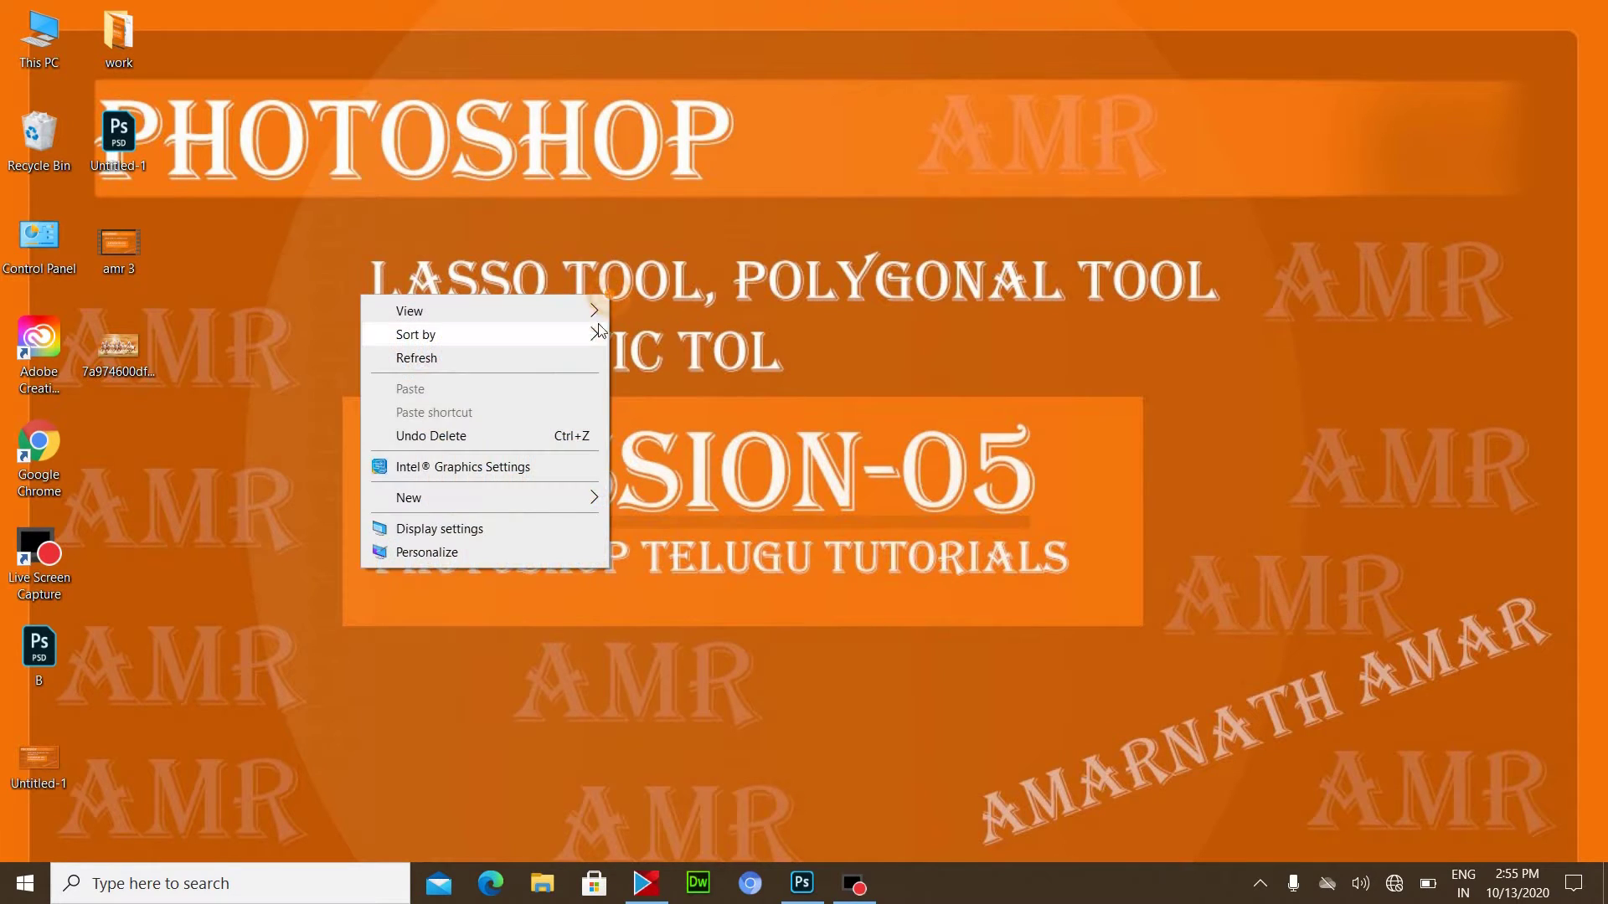
pyautogui.click(462, 359)
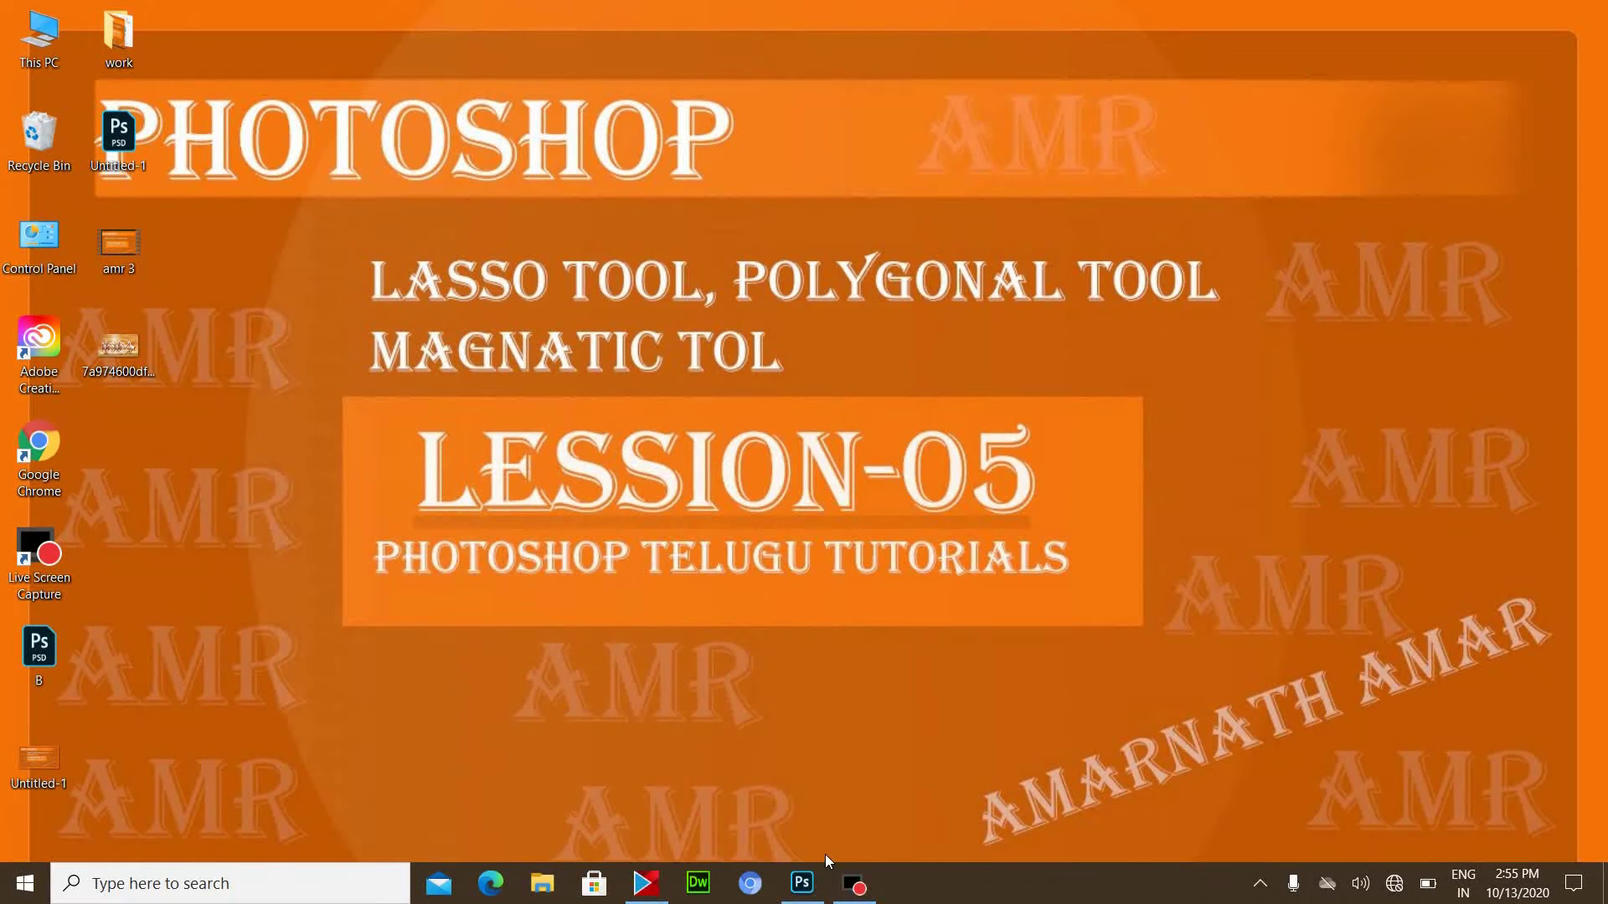
pyautogui.click(802, 885)
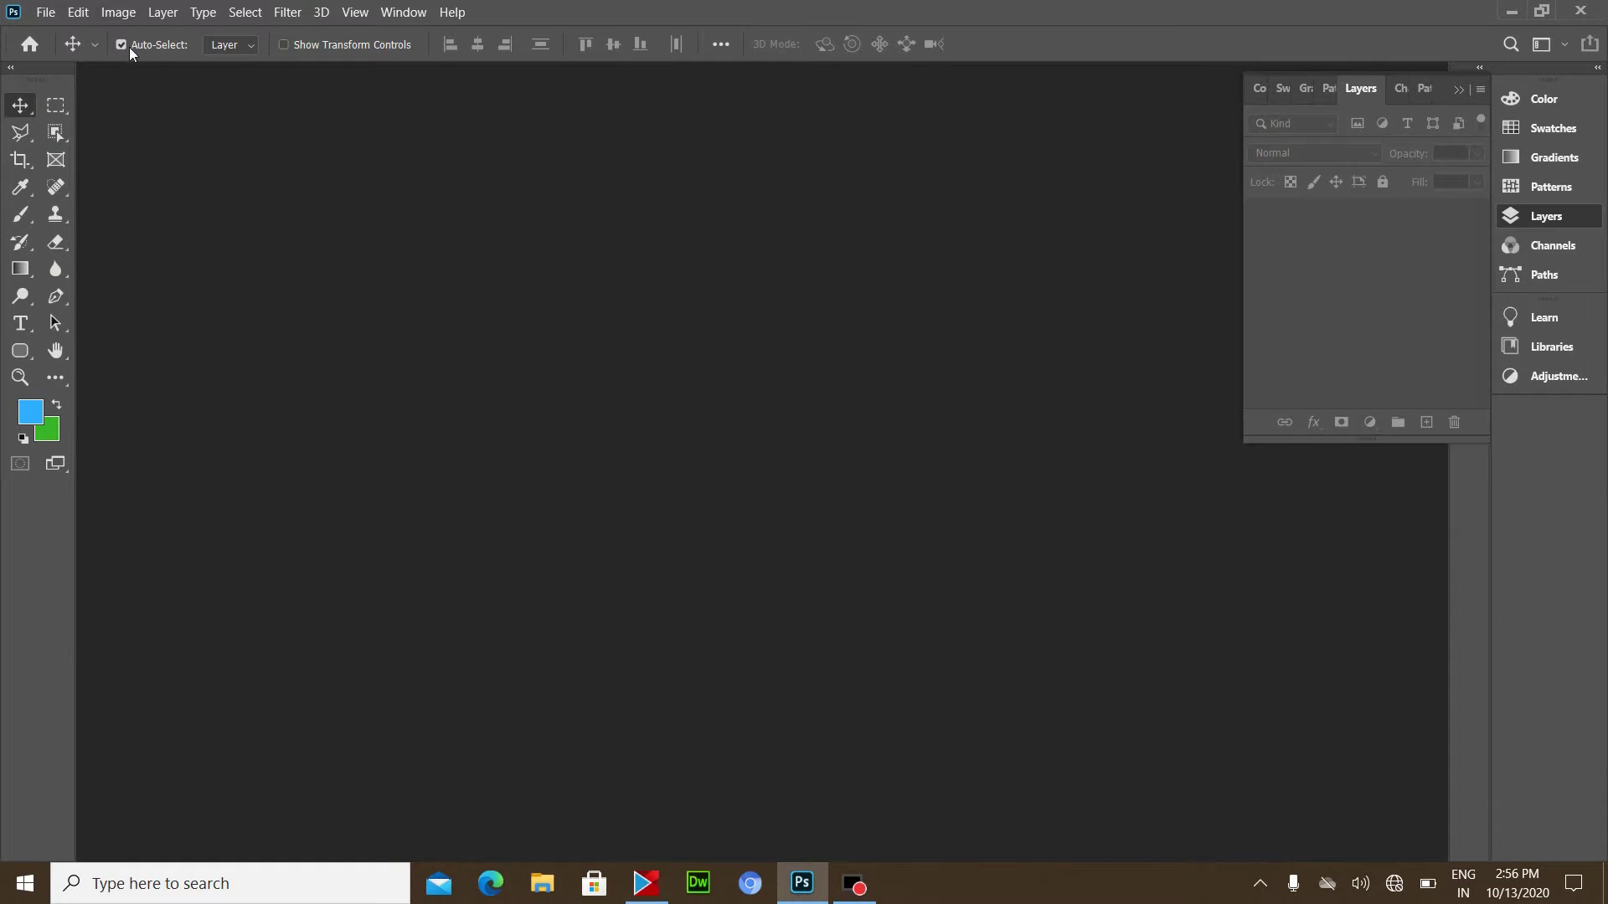
# - Make the freehand Lasso Tool (L) the active tool, then go to the File menu
pyautogui.click(20, 132)
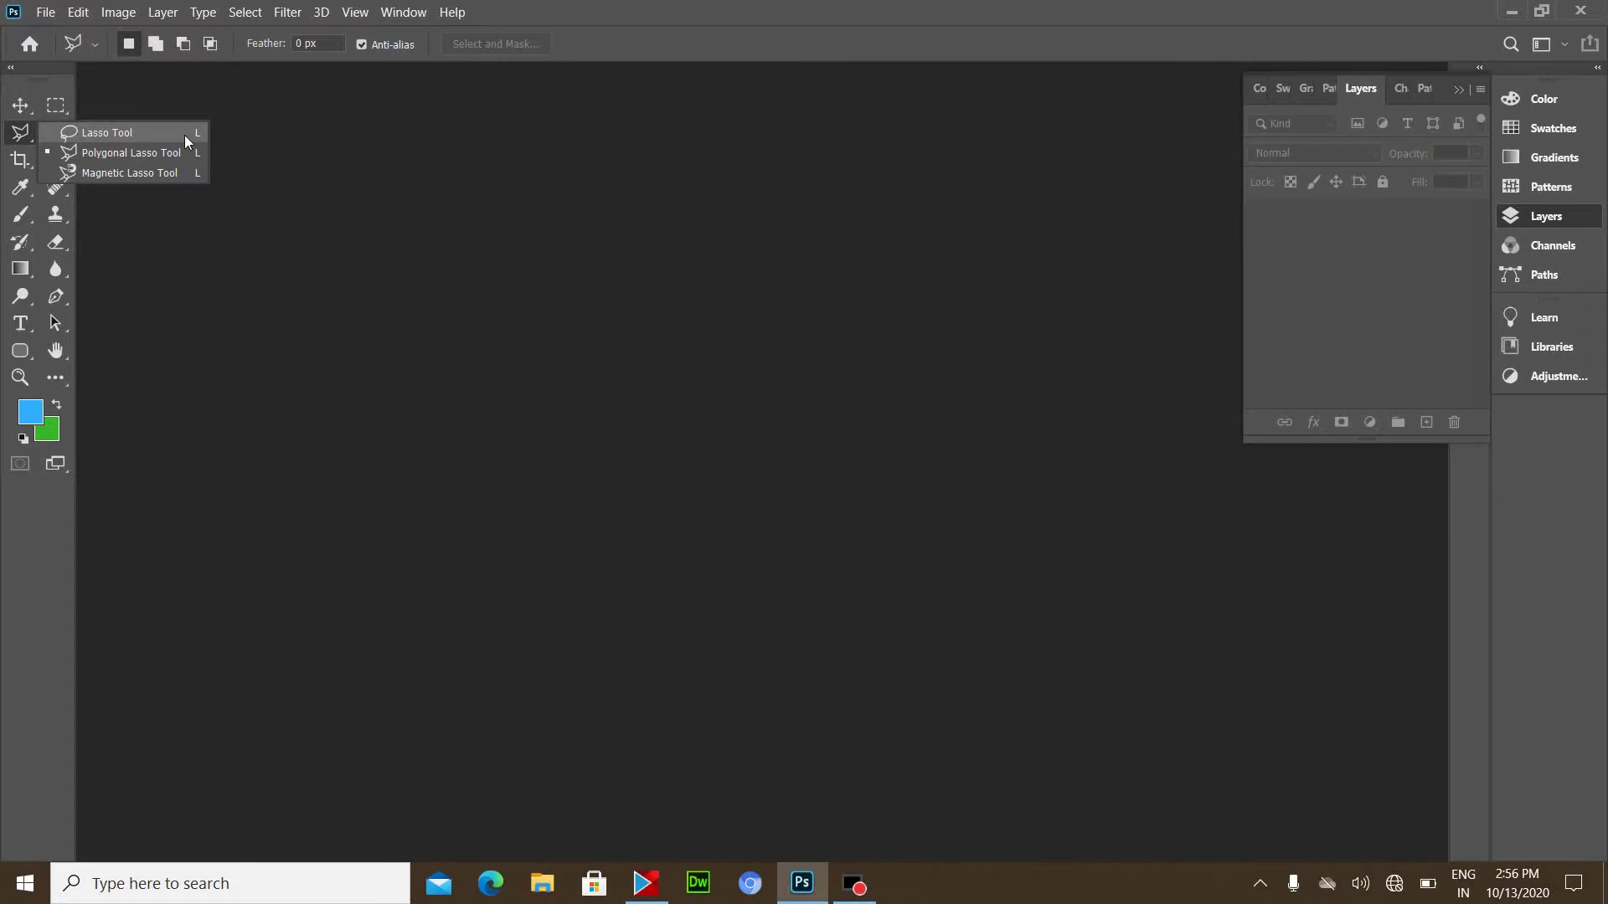
pyautogui.click(25, 104)
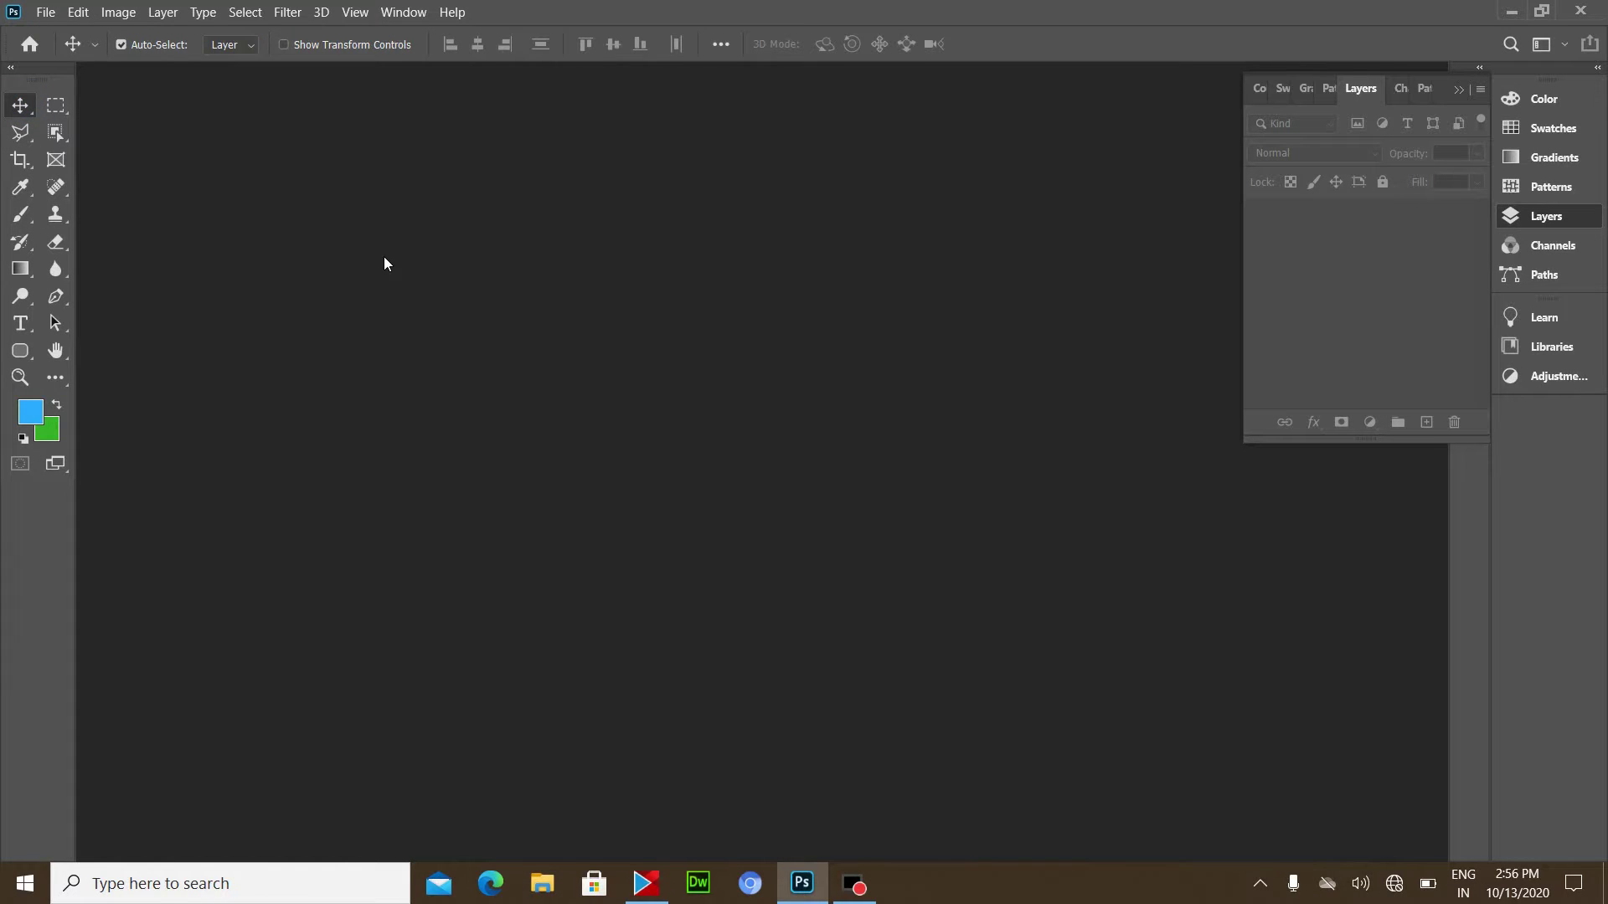
pyautogui.press('l')
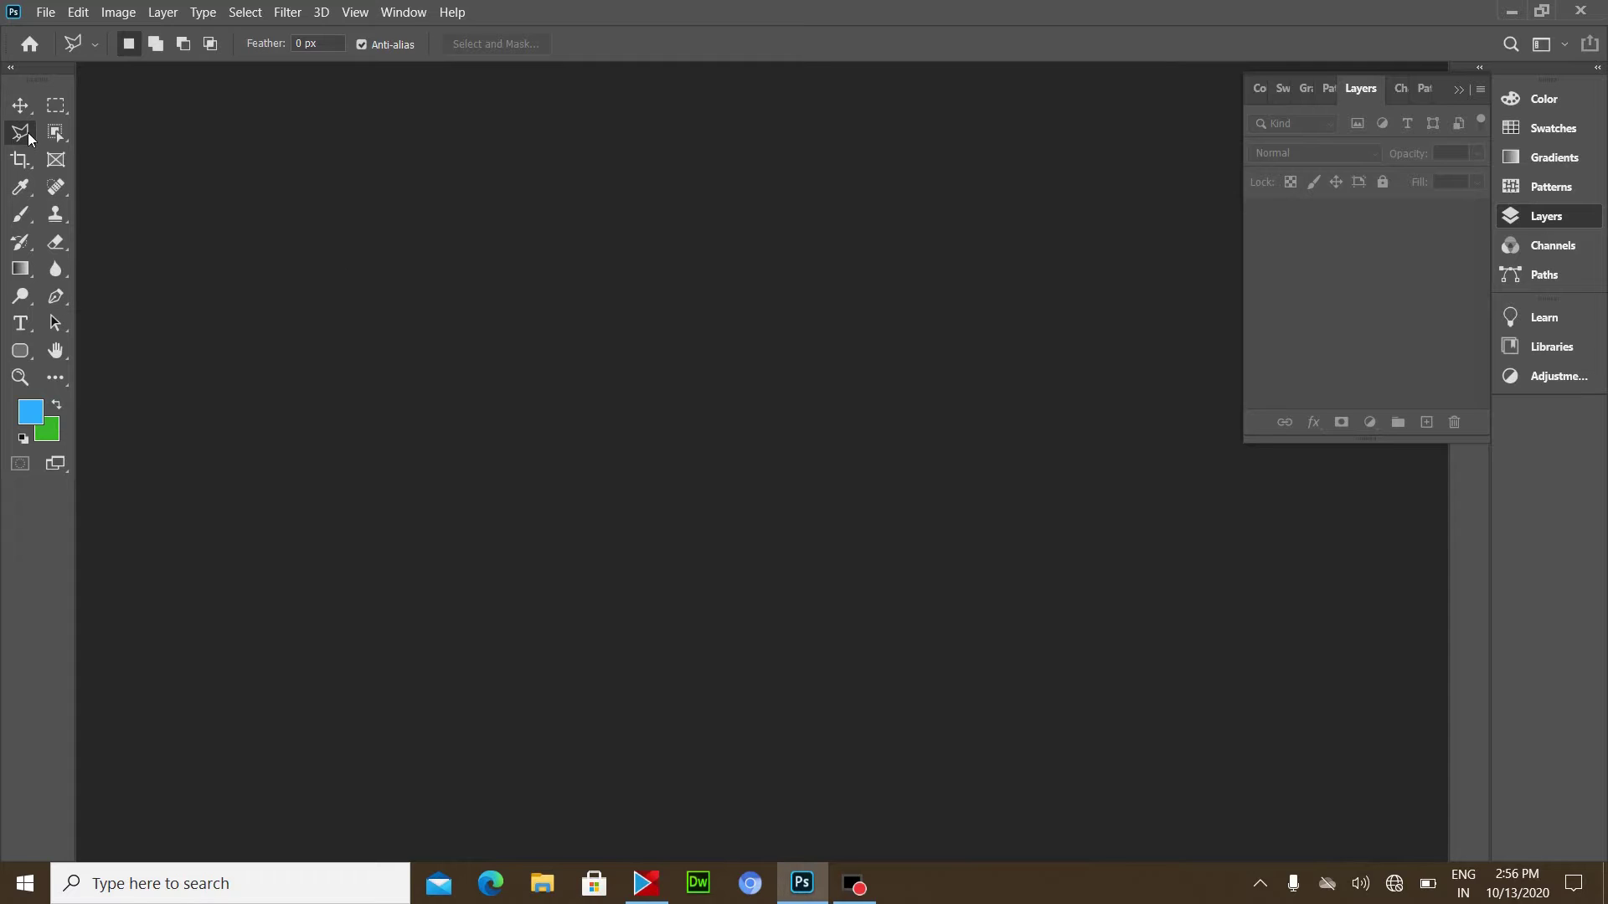
pyautogui.click(22, 107)
pyautogui.press('l')
pyautogui.click(45, 12)
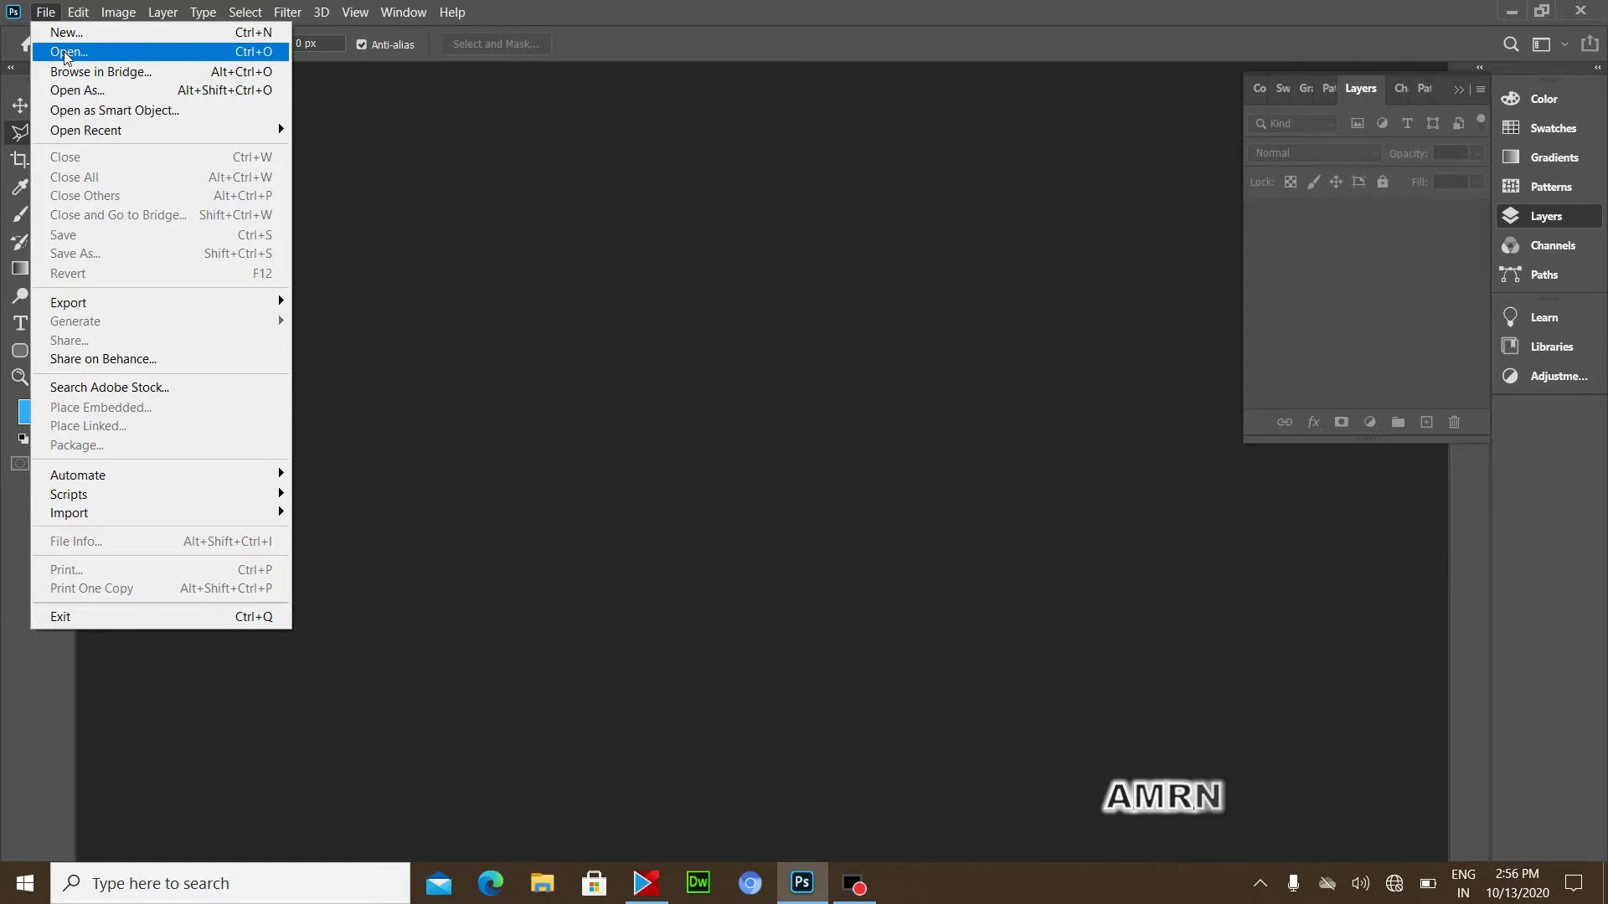
# - Open the horse JPG from the Desktop via File > Open, then return to the File menu
pyautogui.click(67, 54)
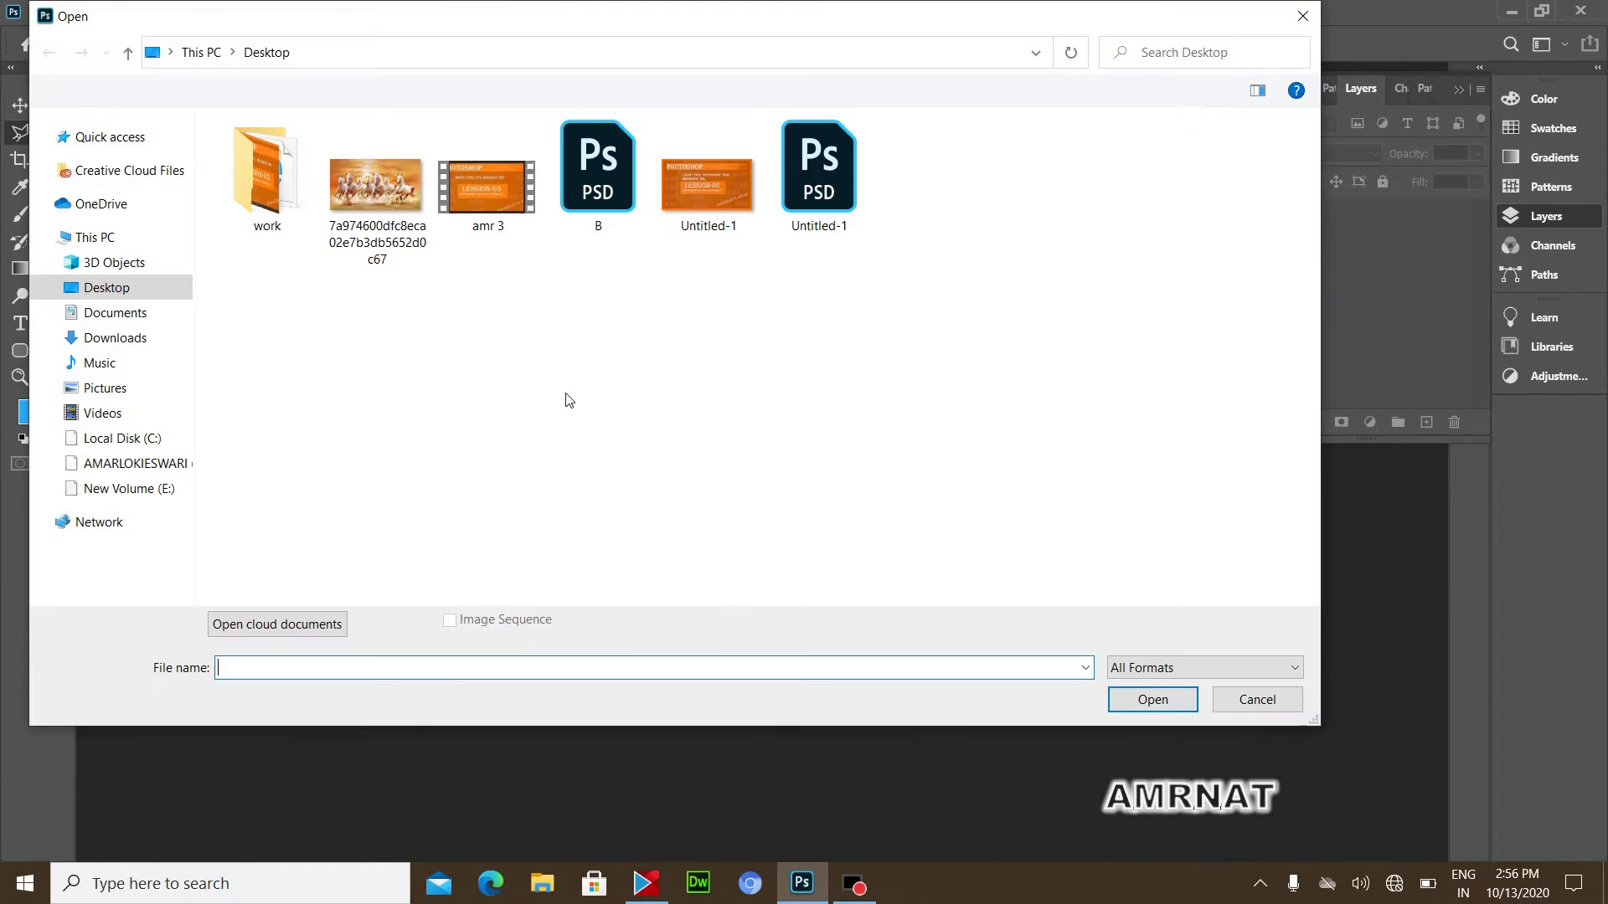
pyautogui.doubleClick(390, 218)
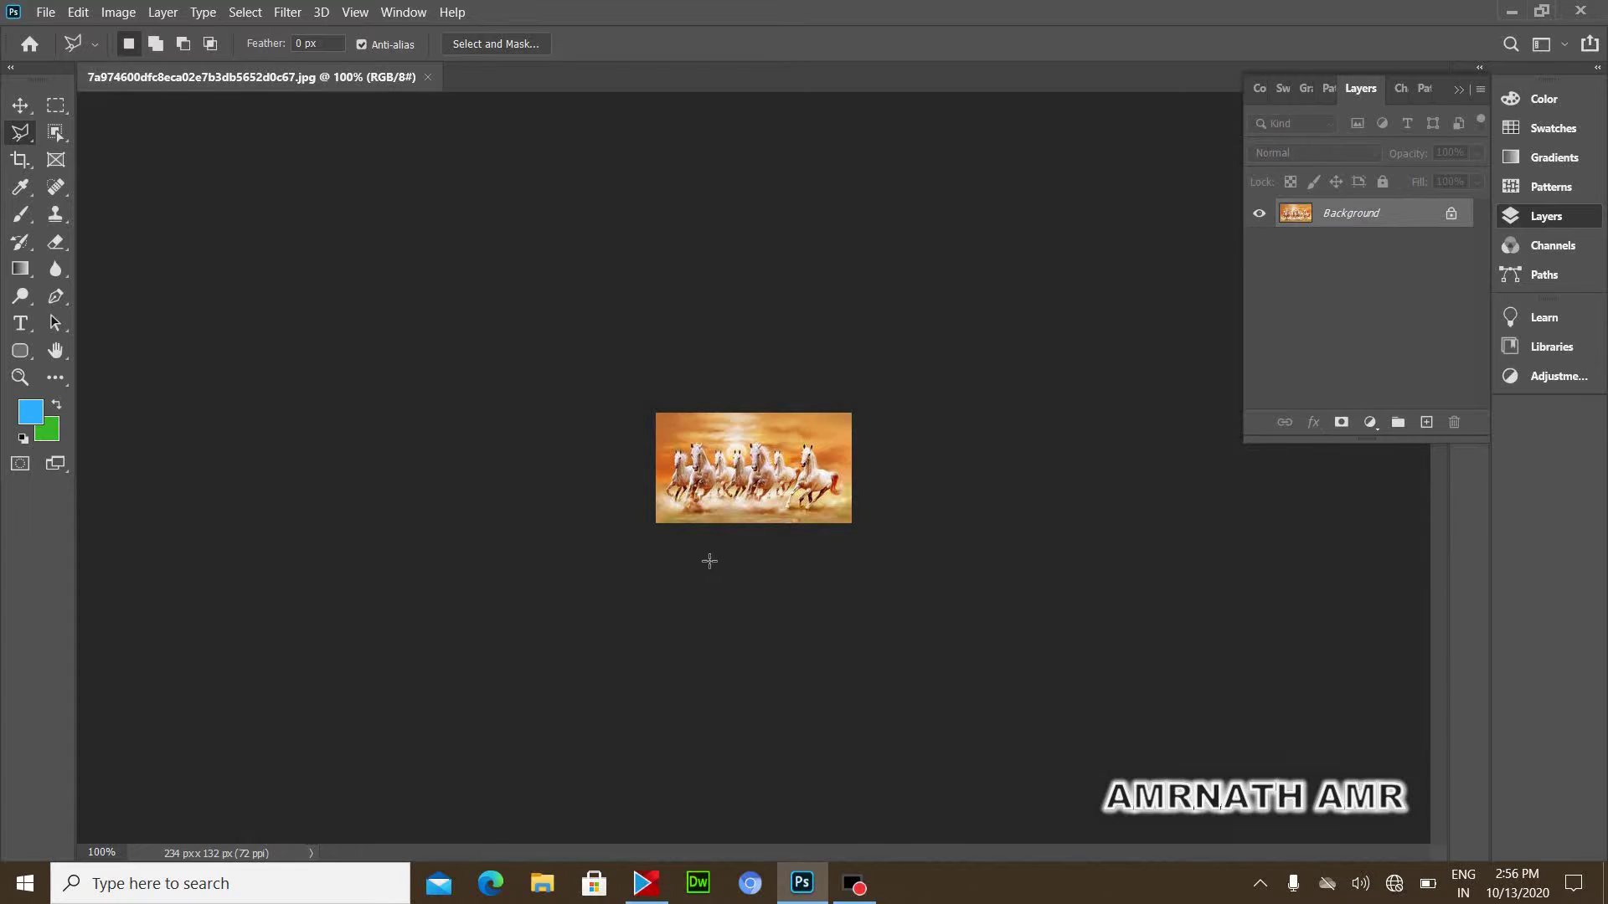
pyautogui.click(46, 12)
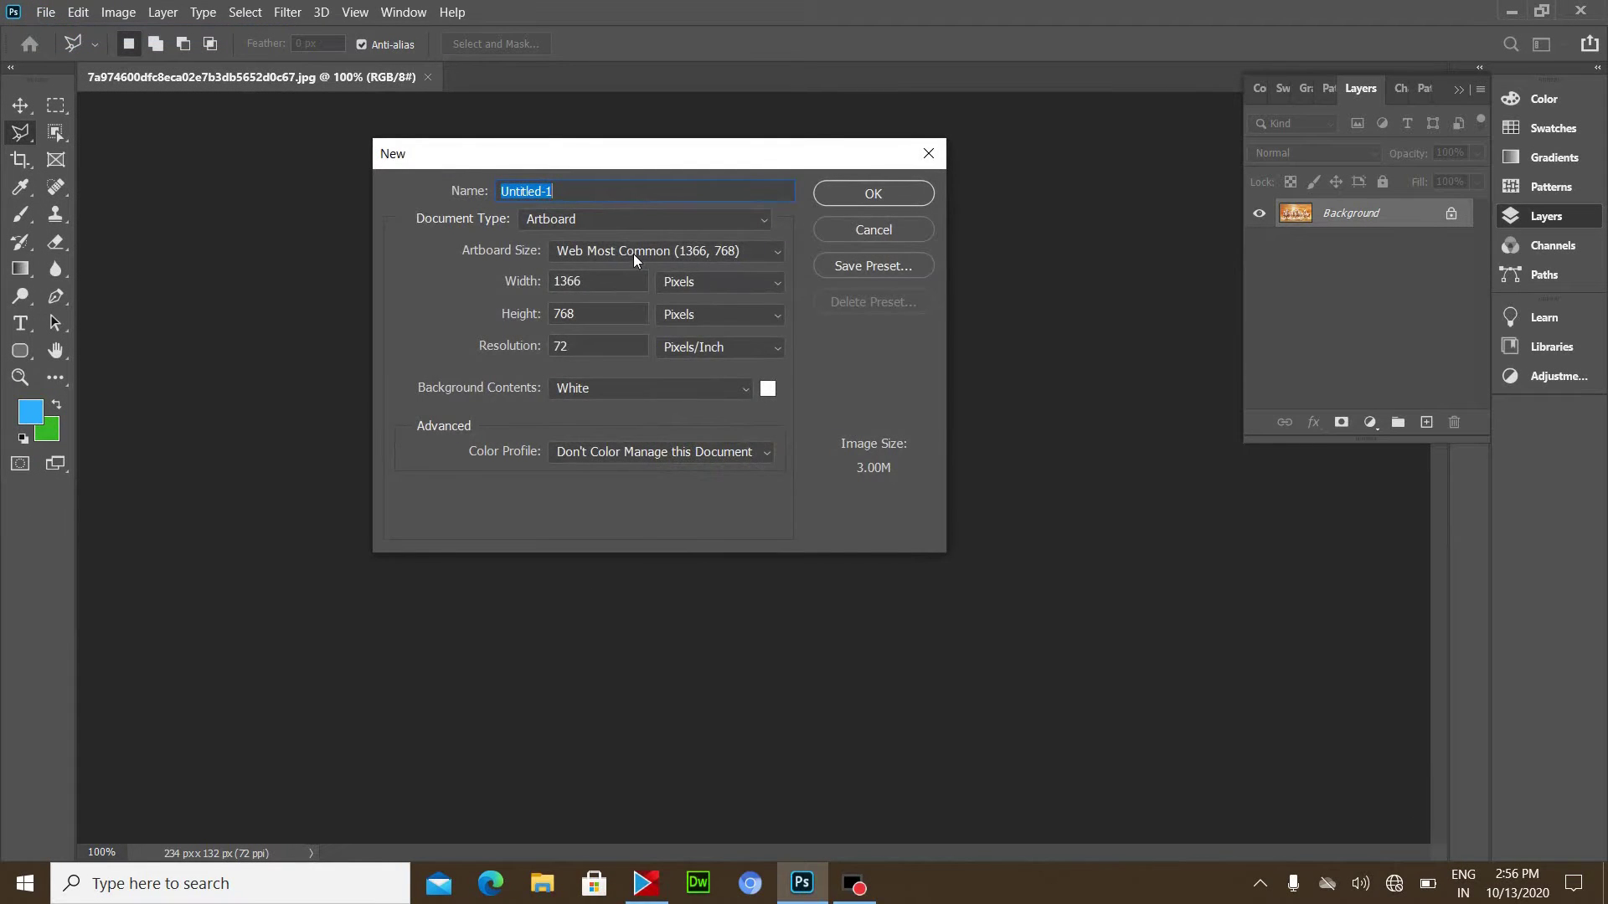
# - Set the new document's type to Photo, leaving the artboard size unchanged
pyautogui.click(633, 254)
pyautogui.click(910, 342)
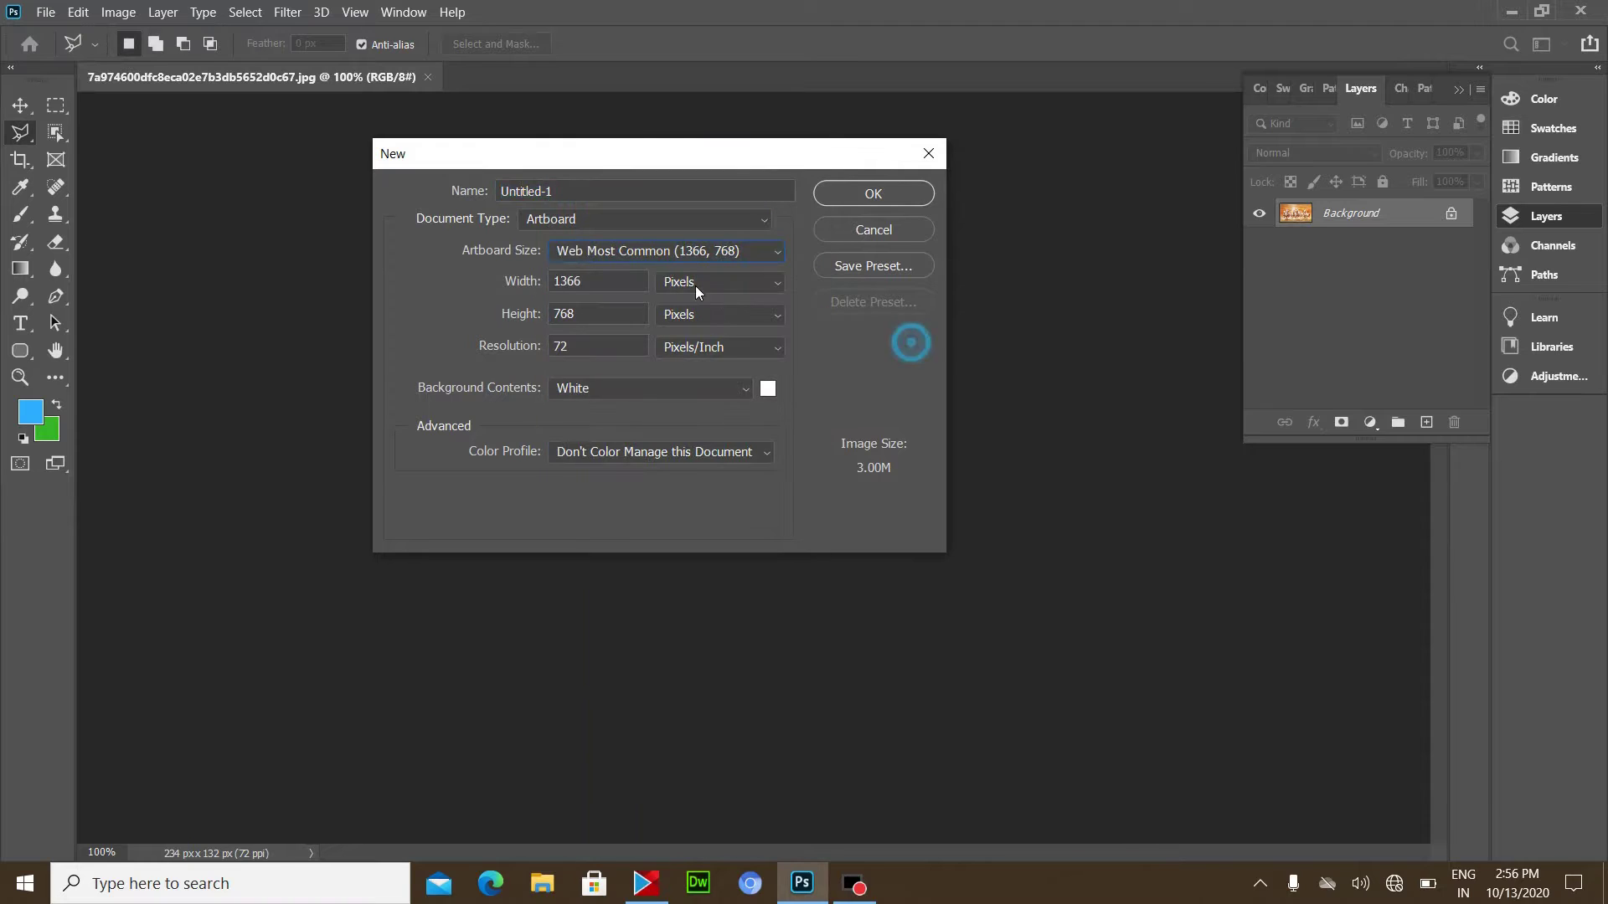
pyautogui.click(597, 221)
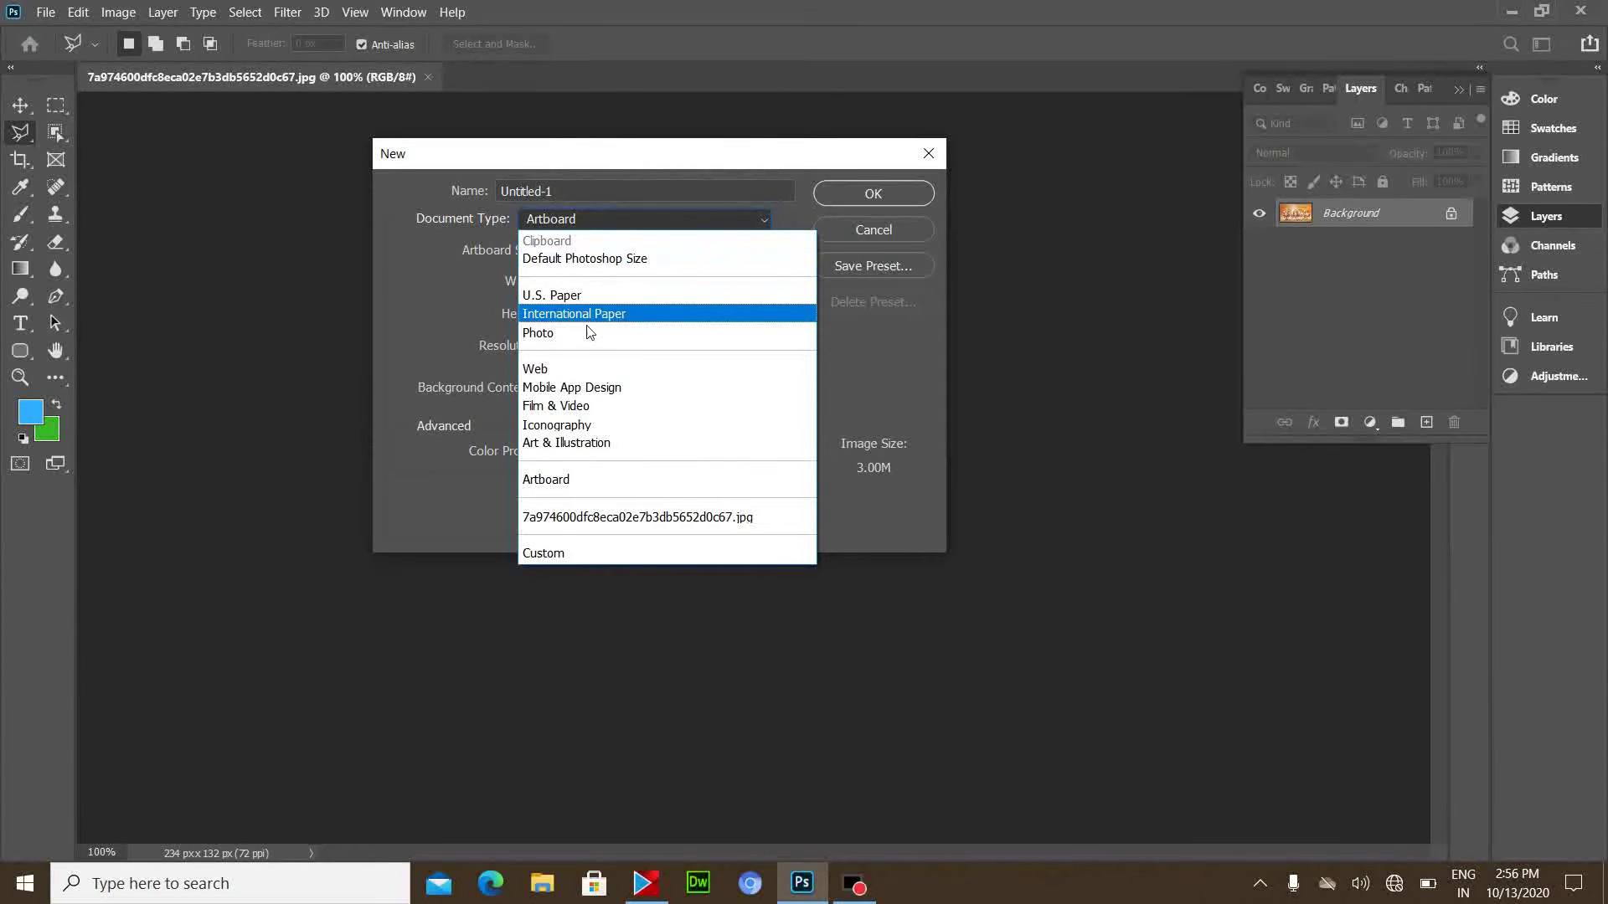
pyautogui.click(586, 333)
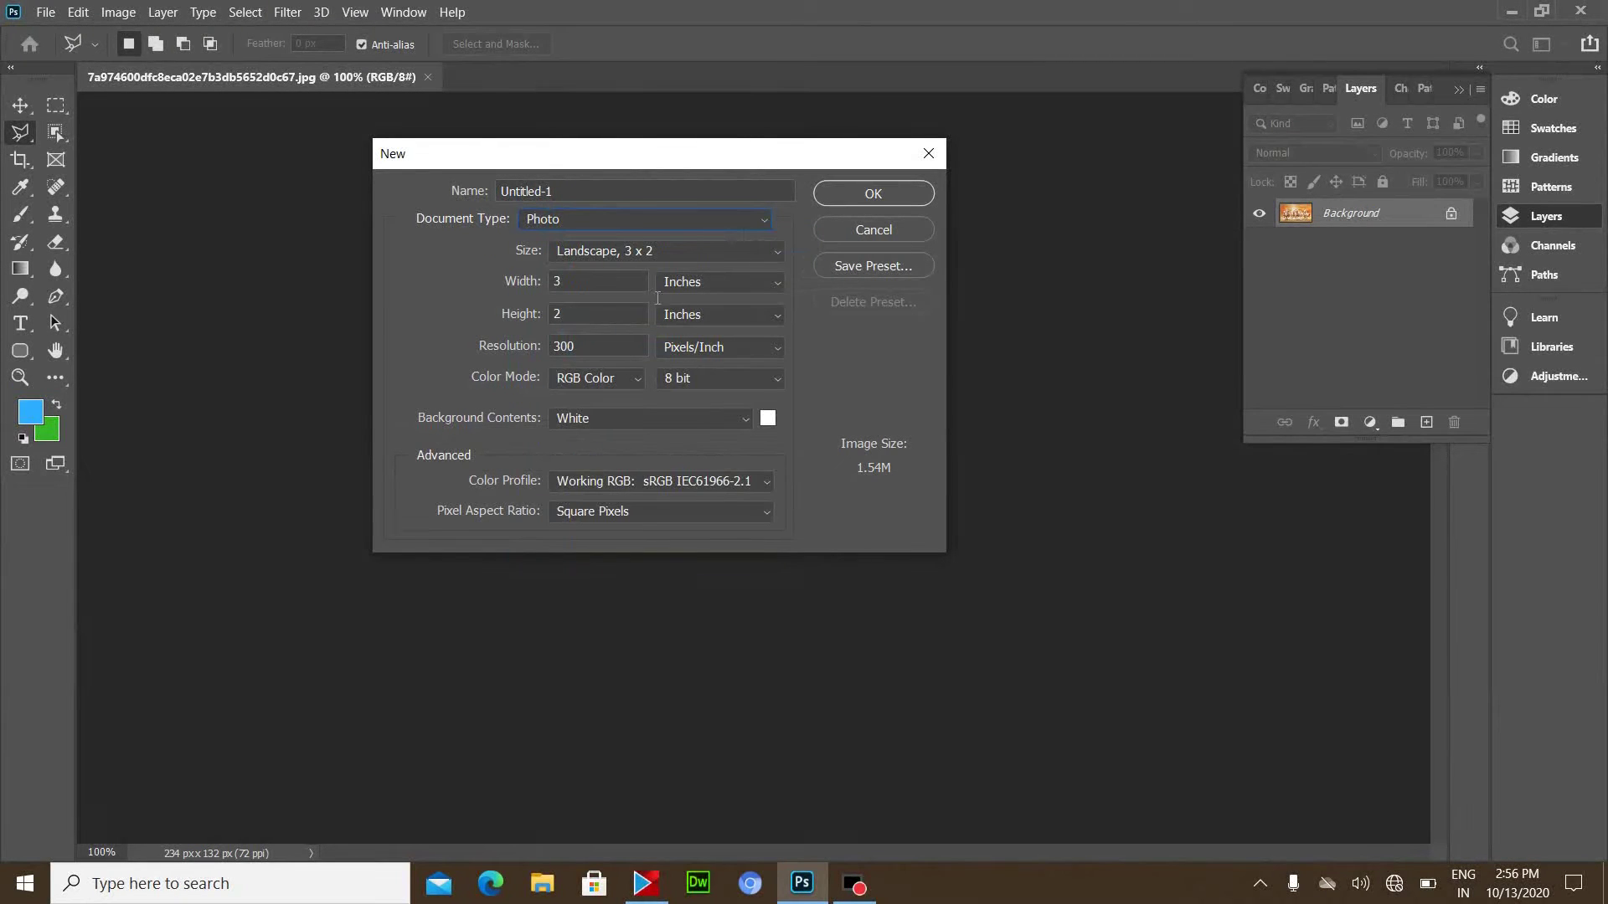
# - Make the document 5 × 6 in at 200 ppi in RGB Color and create it
pyautogui.doubleClick(607, 285)
pyautogui.write('5')
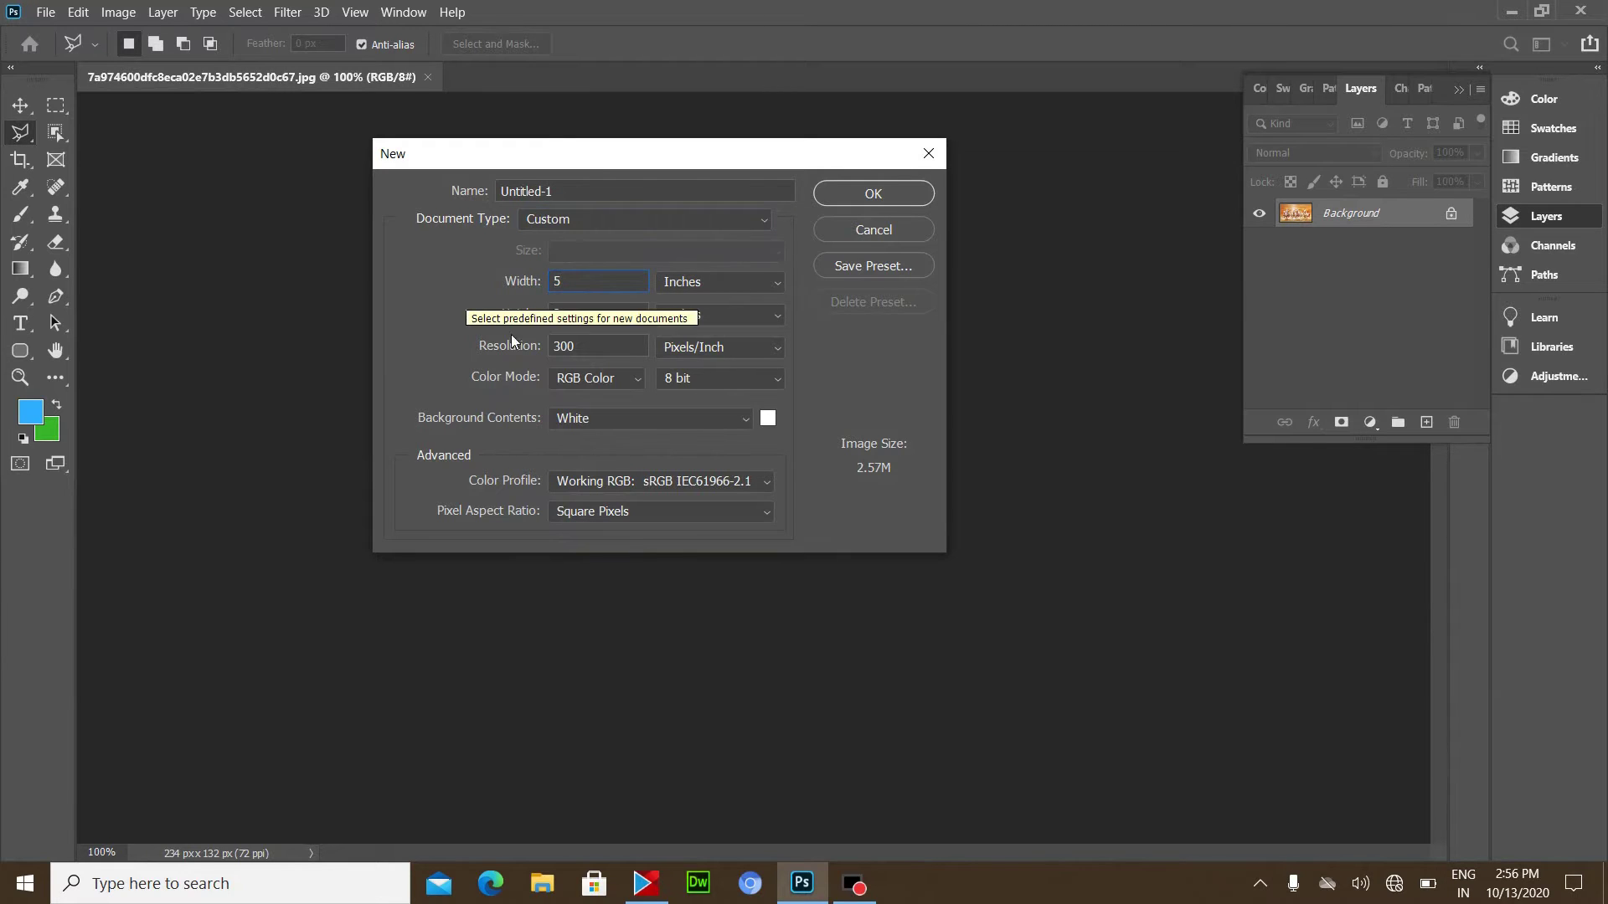
pyautogui.doubleClick(561, 315)
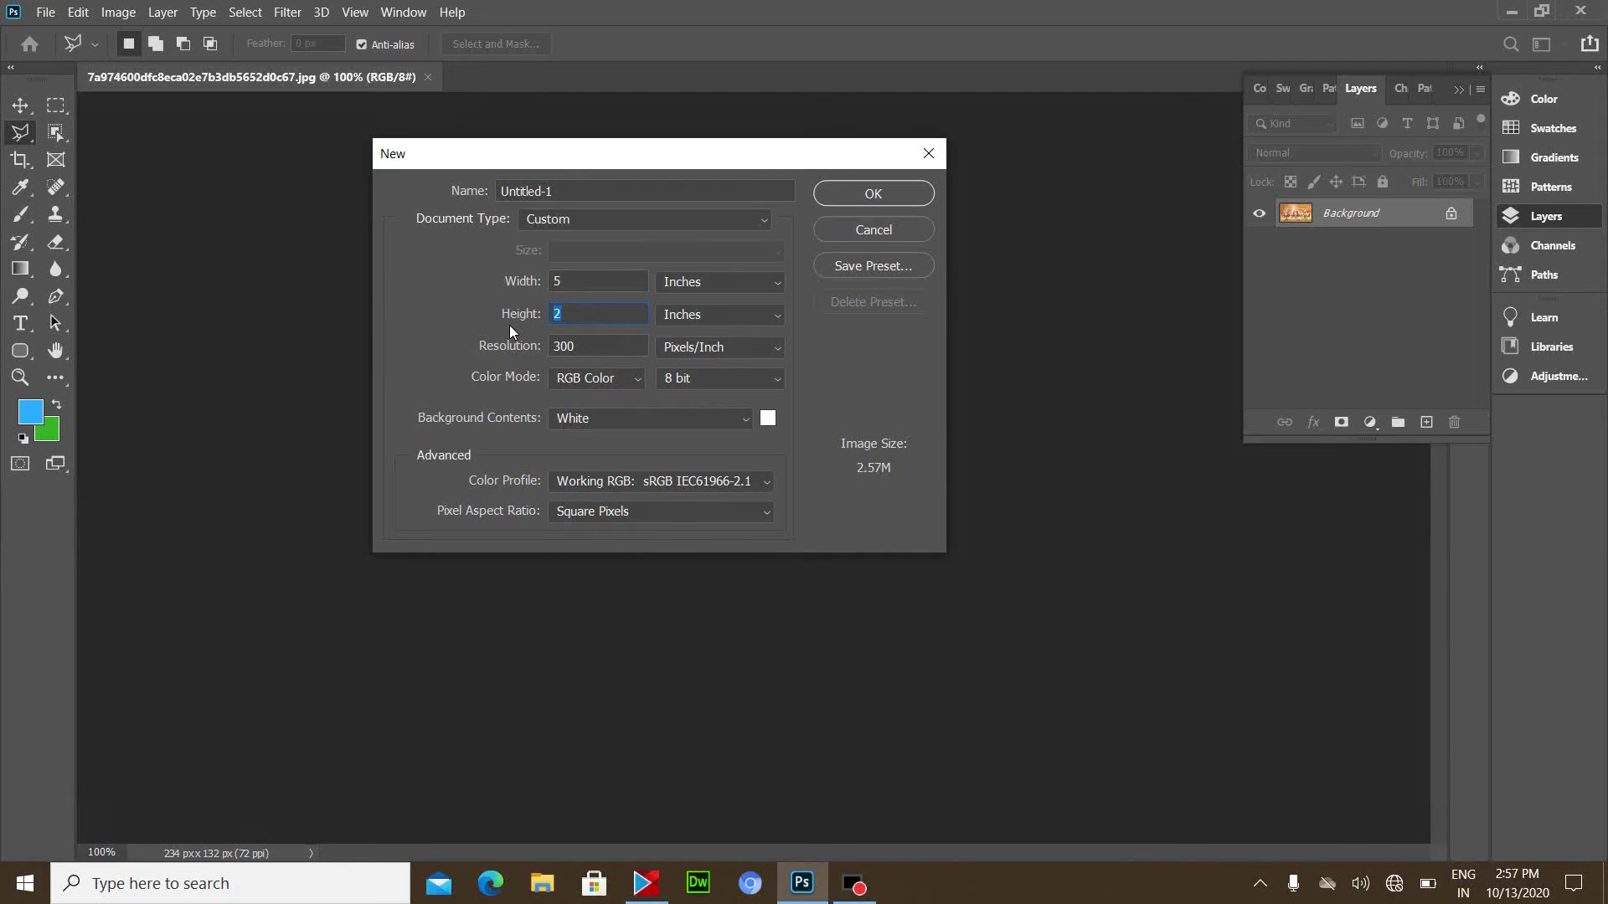
pyautogui.write('6')
pyautogui.doubleClick(618, 347)
pyautogui.write('200')
pyautogui.click(601, 381)
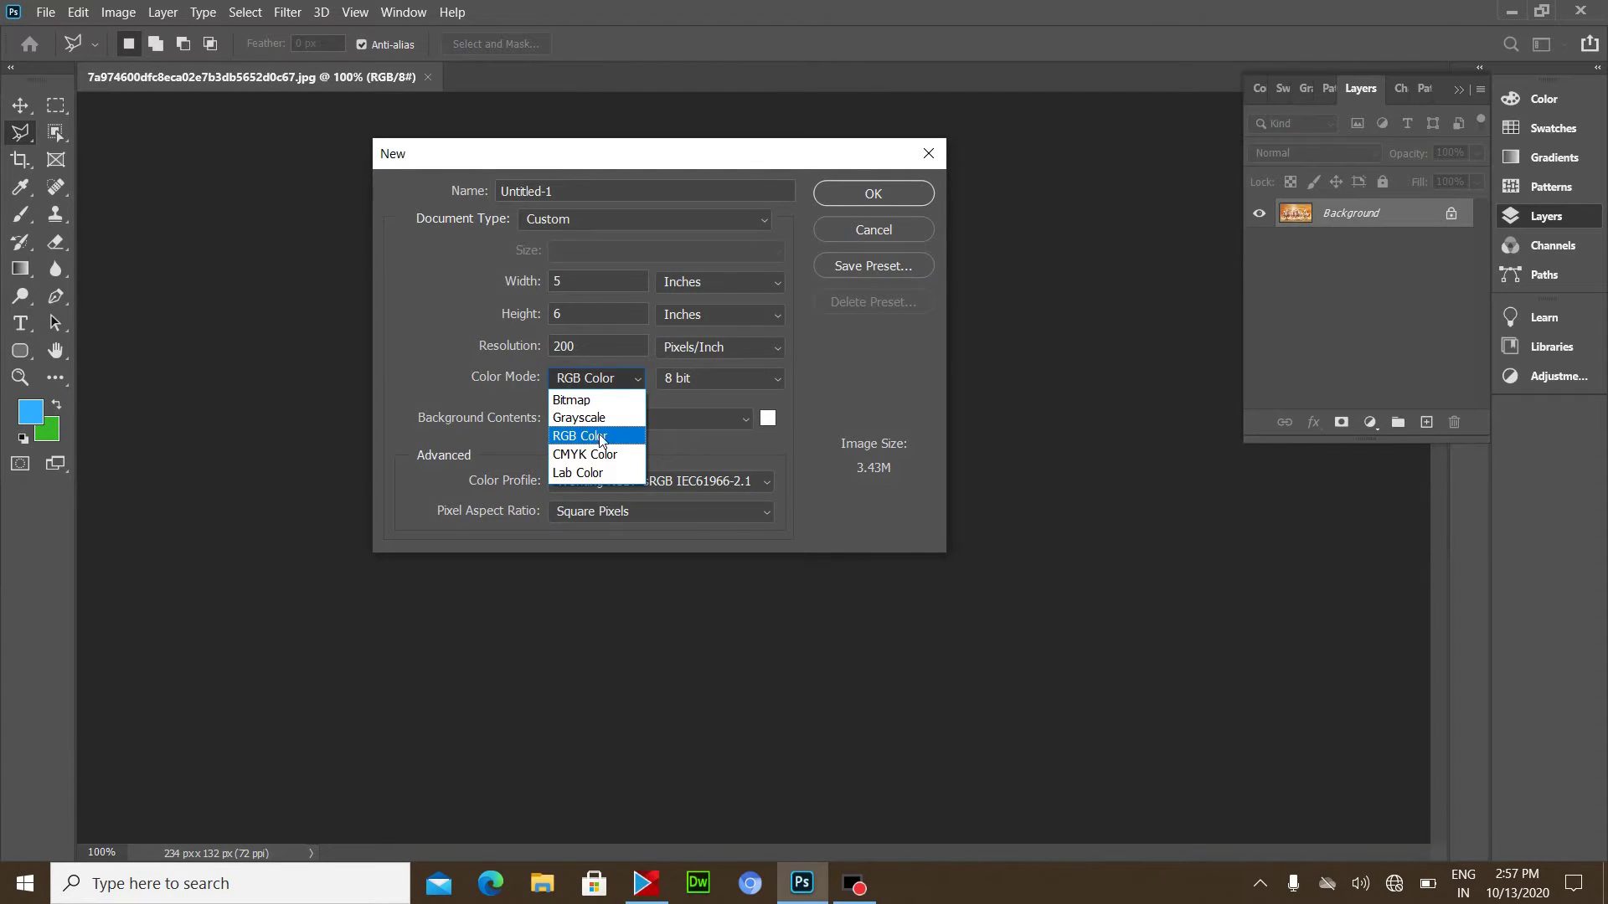
pyautogui.click(606, 437)
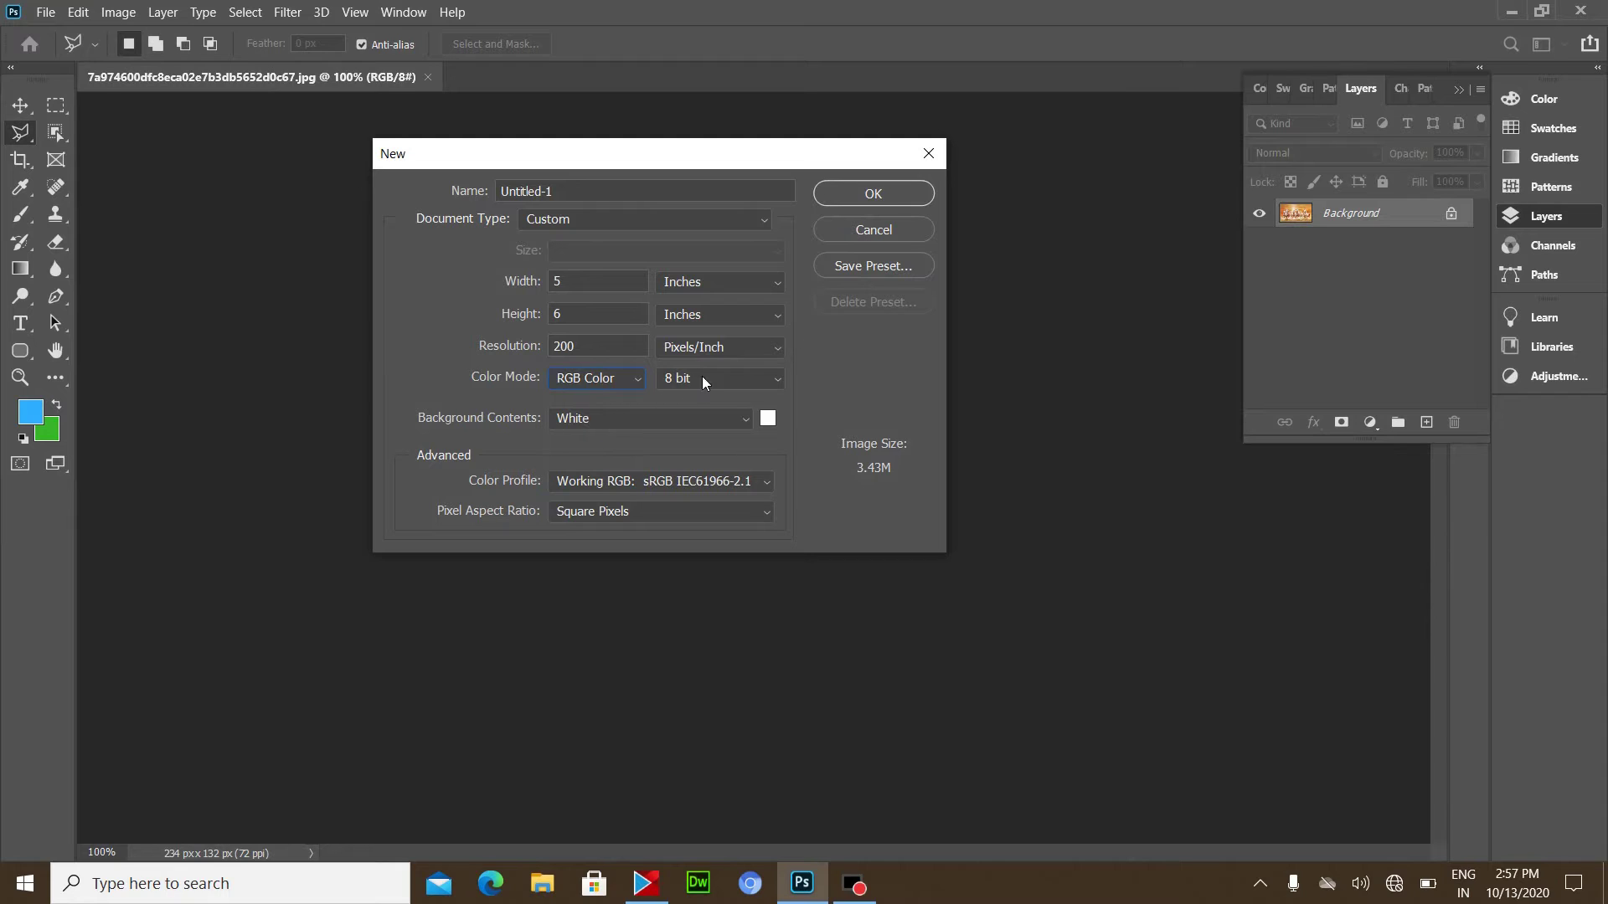
pyautogui.click(873, 202)
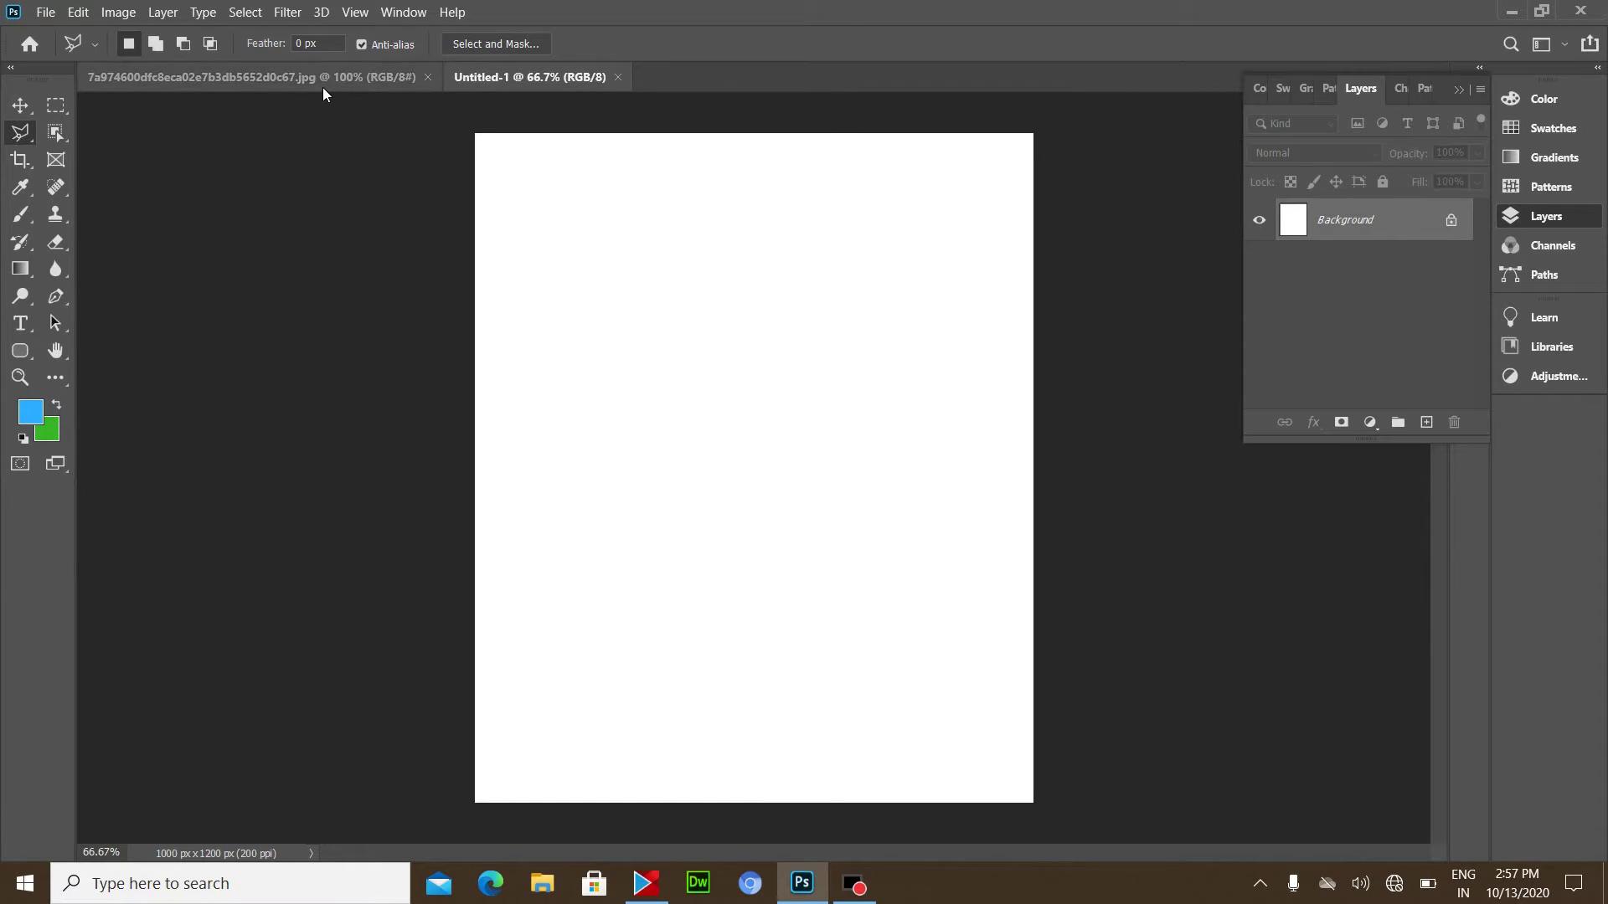
# - On the horse photo, convert the locked Background into the editable Layer 0
pyautogui.click(293, 76)
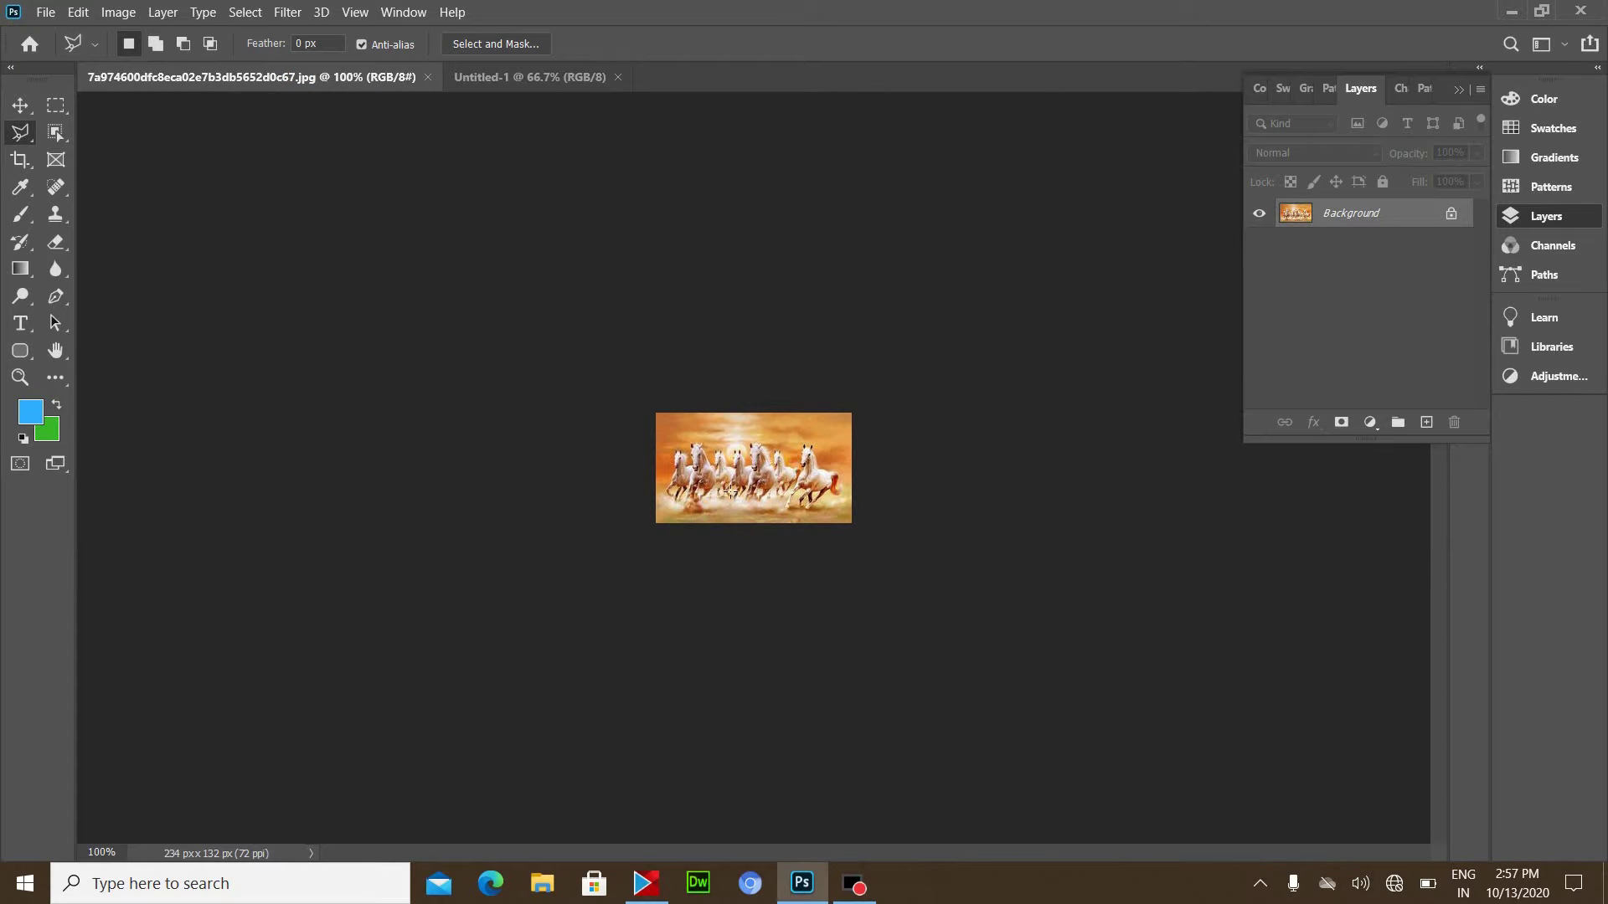
pyautogui.click(20, 105)
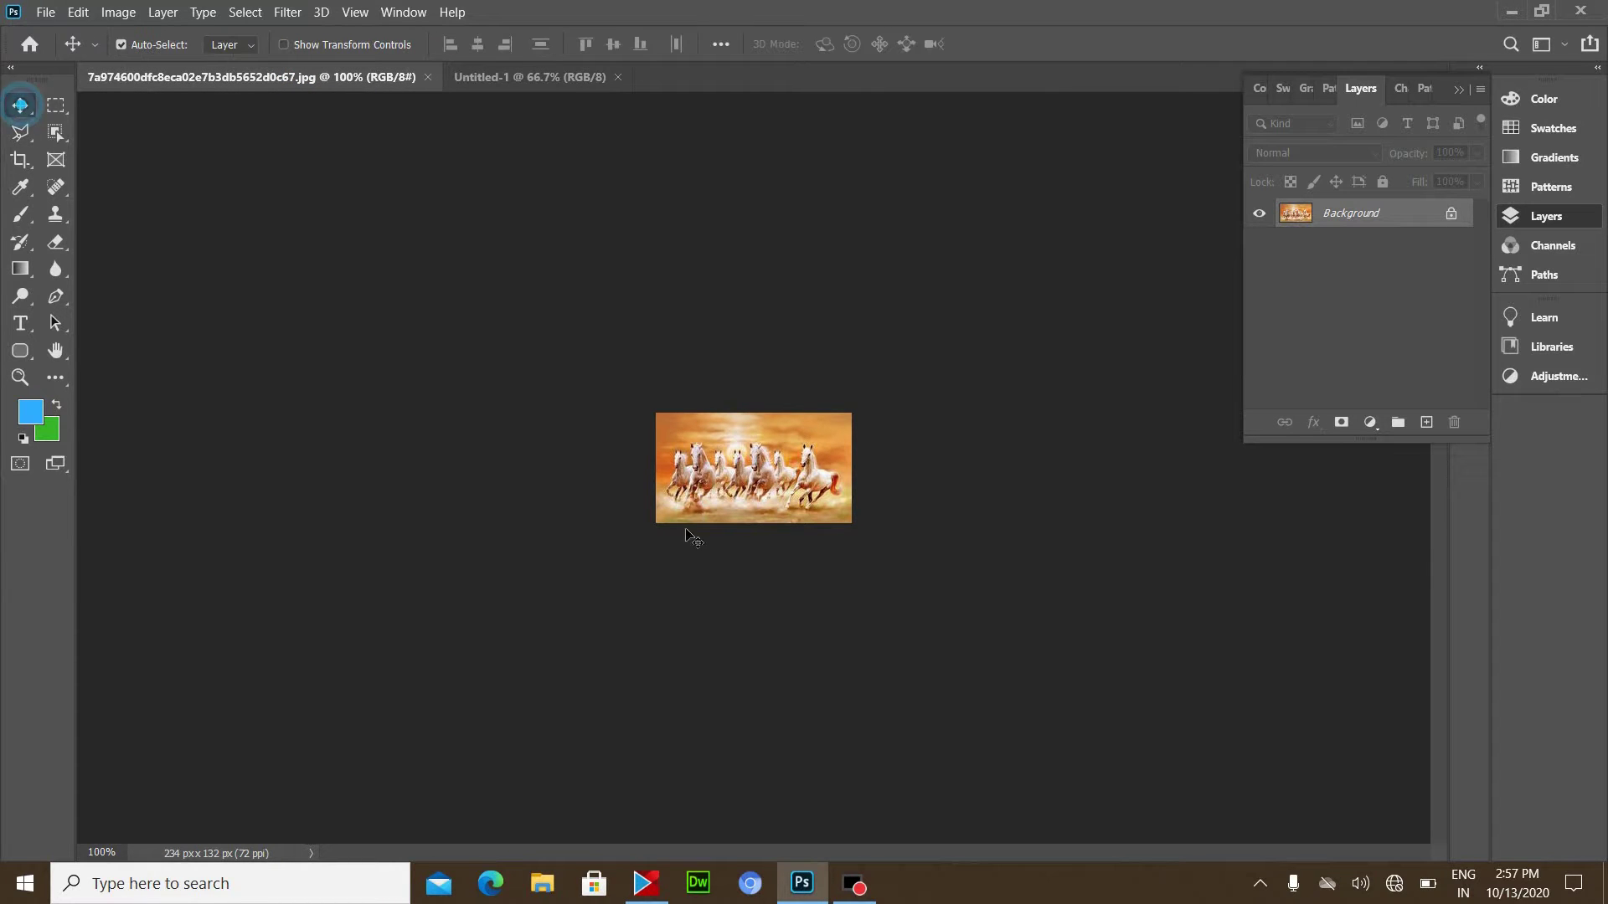
pyautogui.doubleClick(1351, 215)
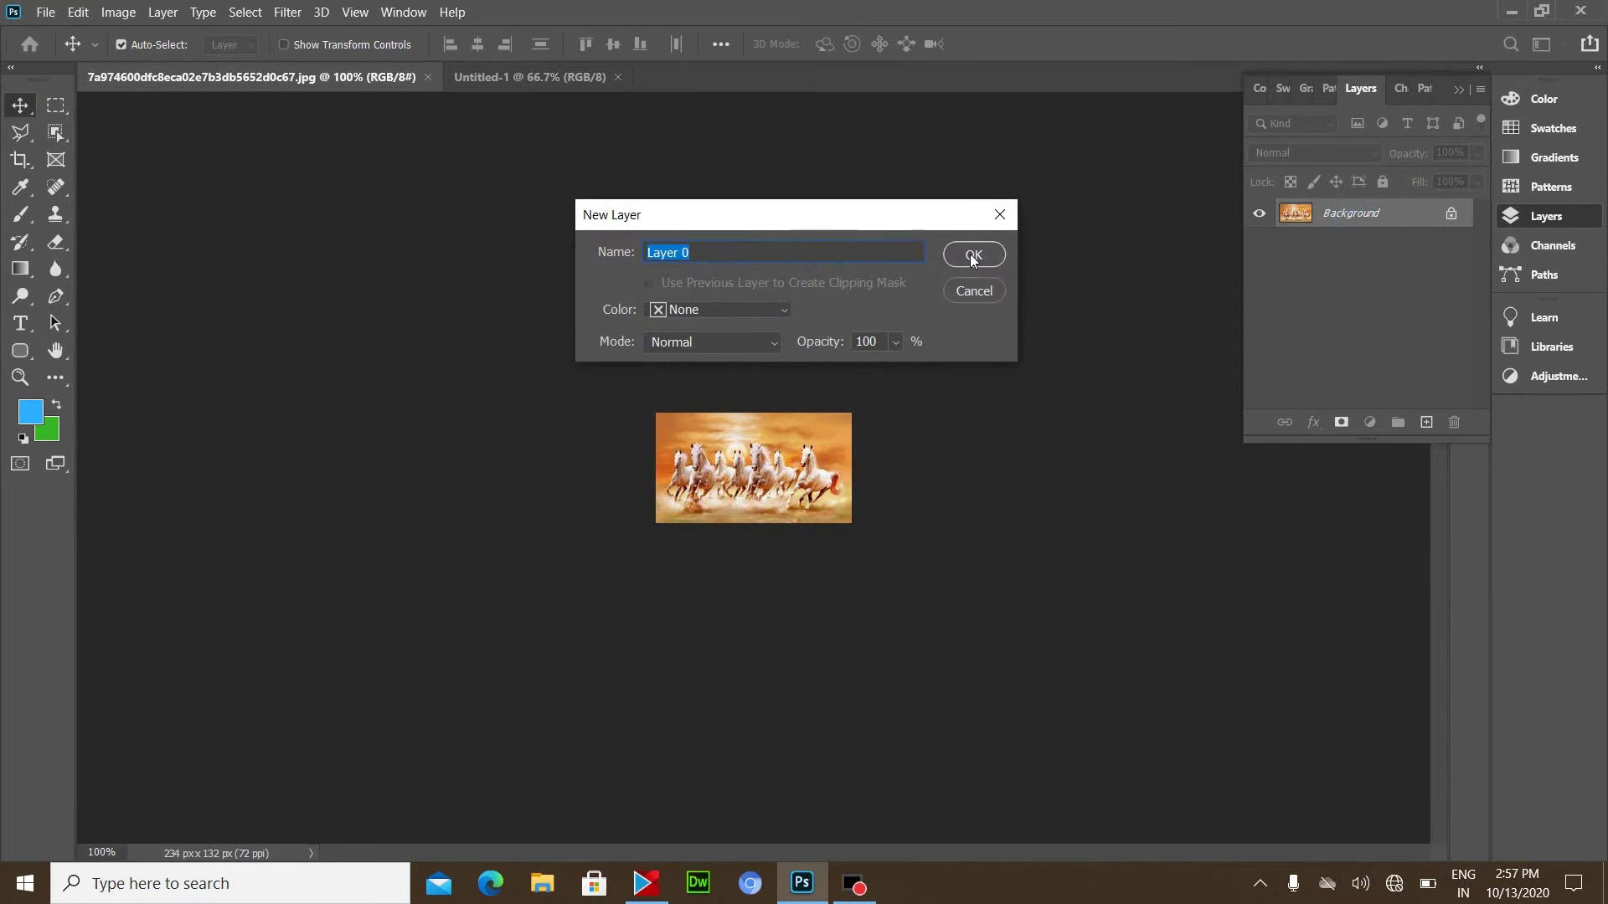
pyautogui.click(988, 254)
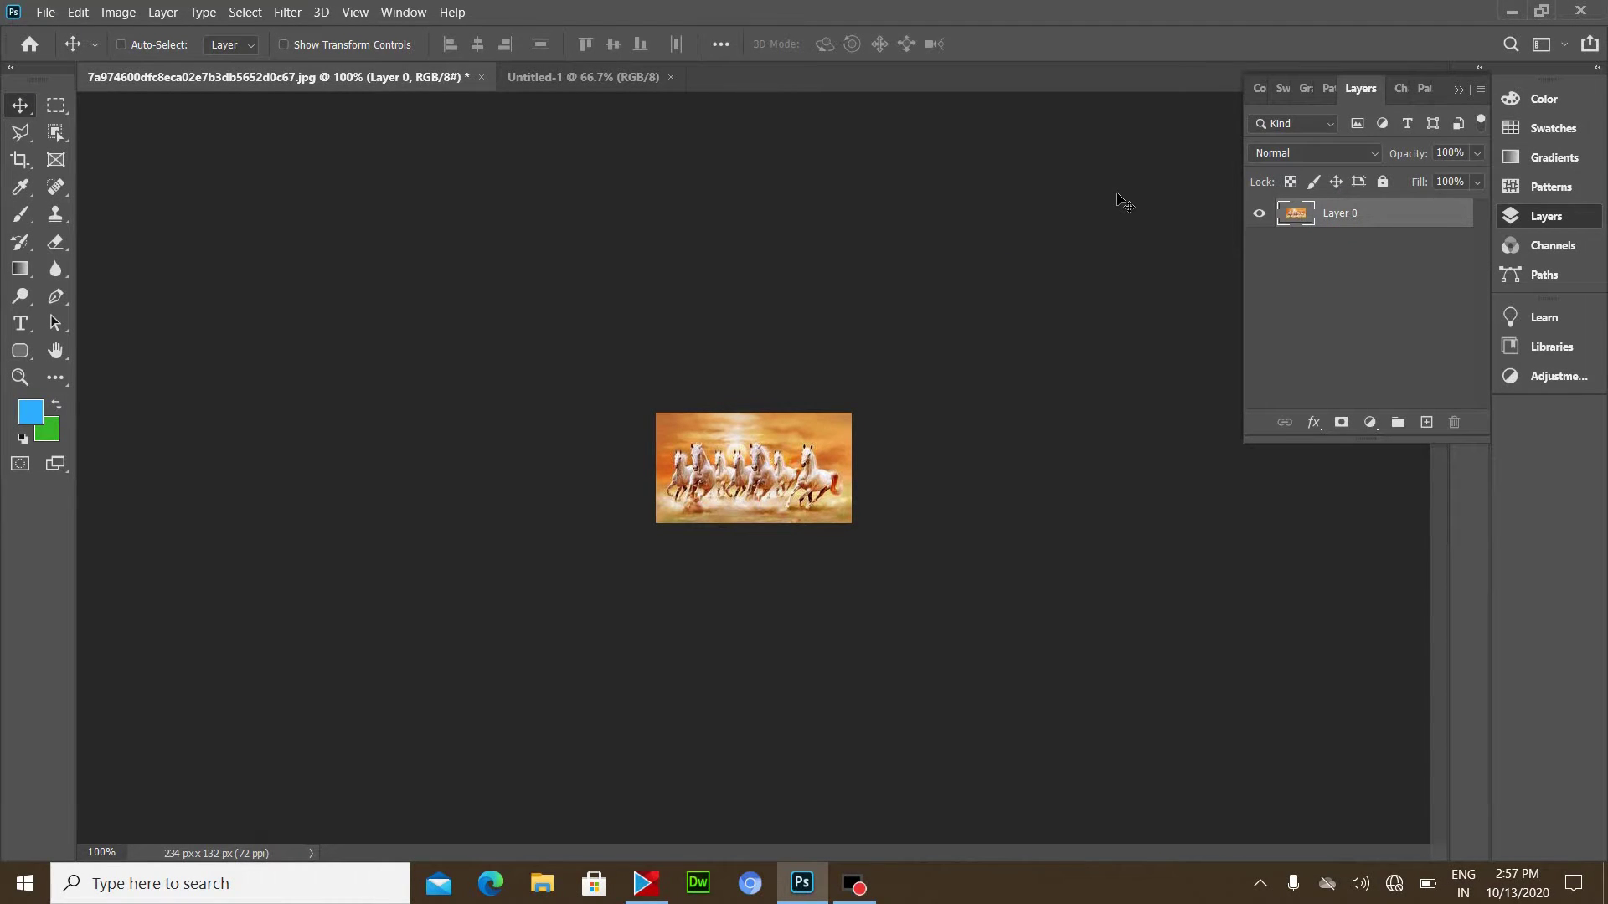
pyautogui.hotkey('ctrl', 'z')
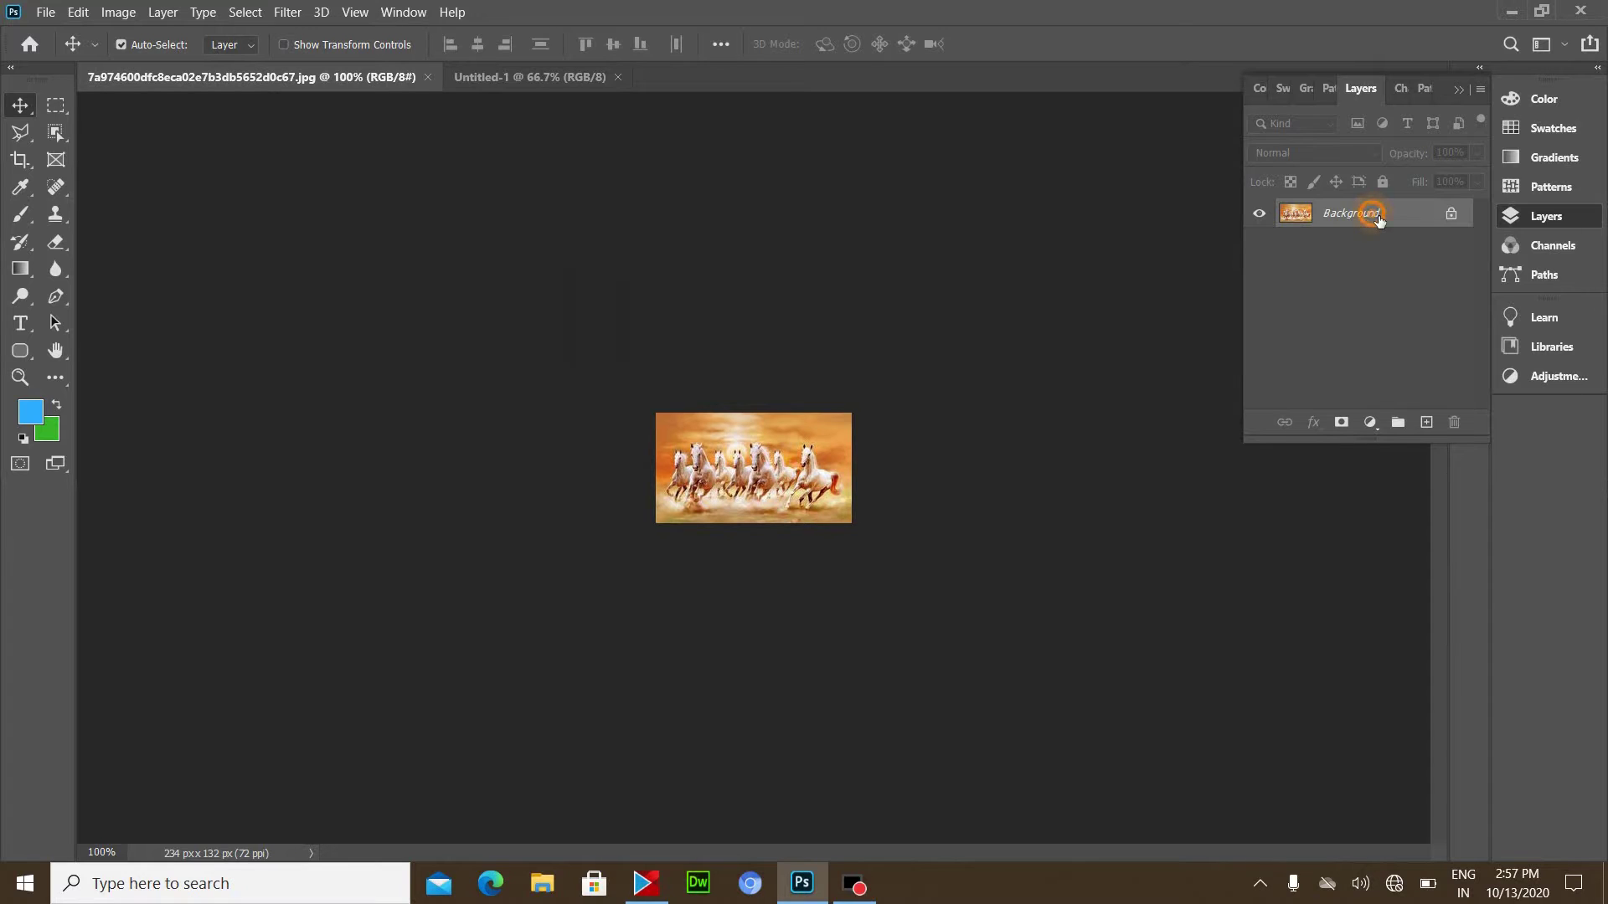
pyautogui.rightClick(1372, 215)
pyautogui.click(1414, 228)
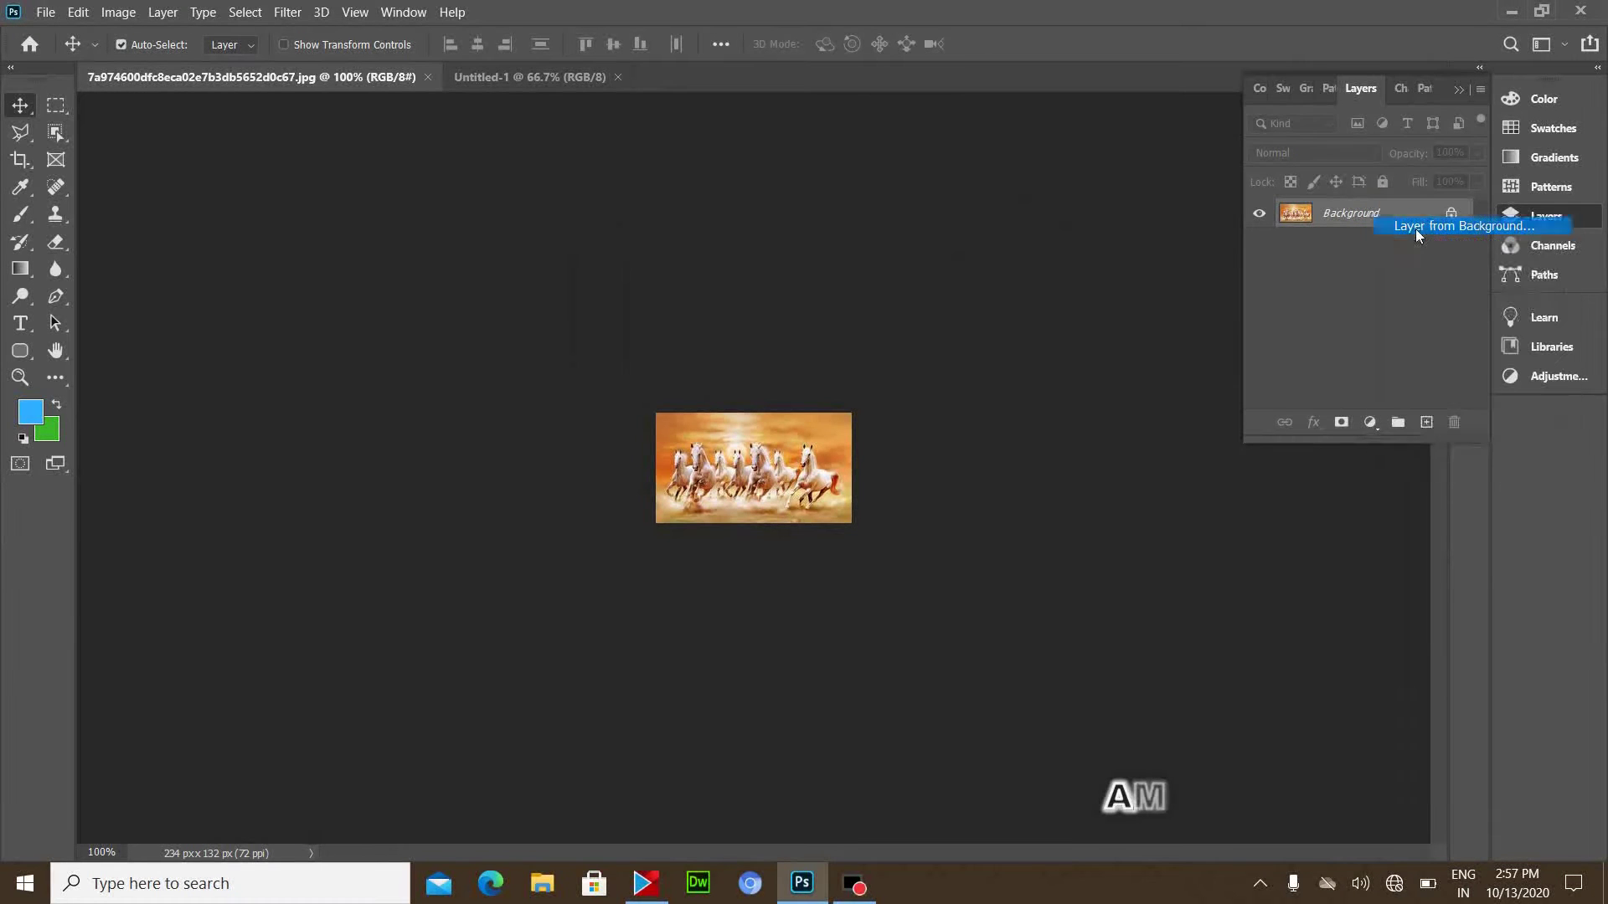
pyautogui.click(972, 253)
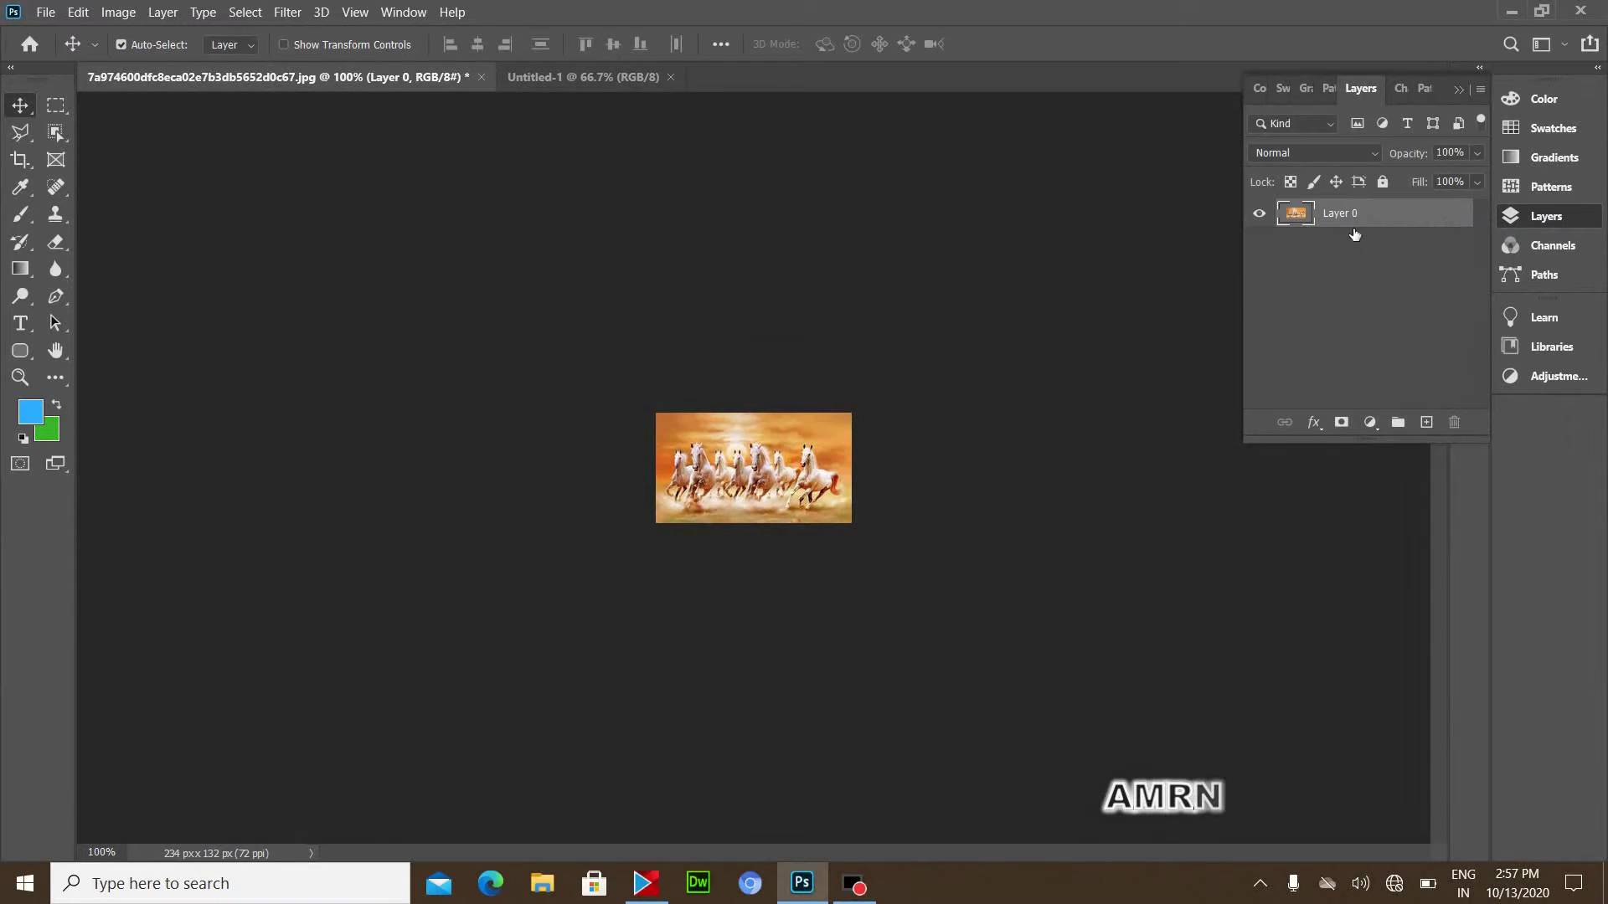
# - Drag the horse image into the white document and start resizing it with Free Transform
pyautogui.moveTo(754, 469)
pyautogui.mouseDown()
pyautogui.moveTo(371, 170)
pyautogui.moveTo(684, 429)
pyautogui.mouseUp()
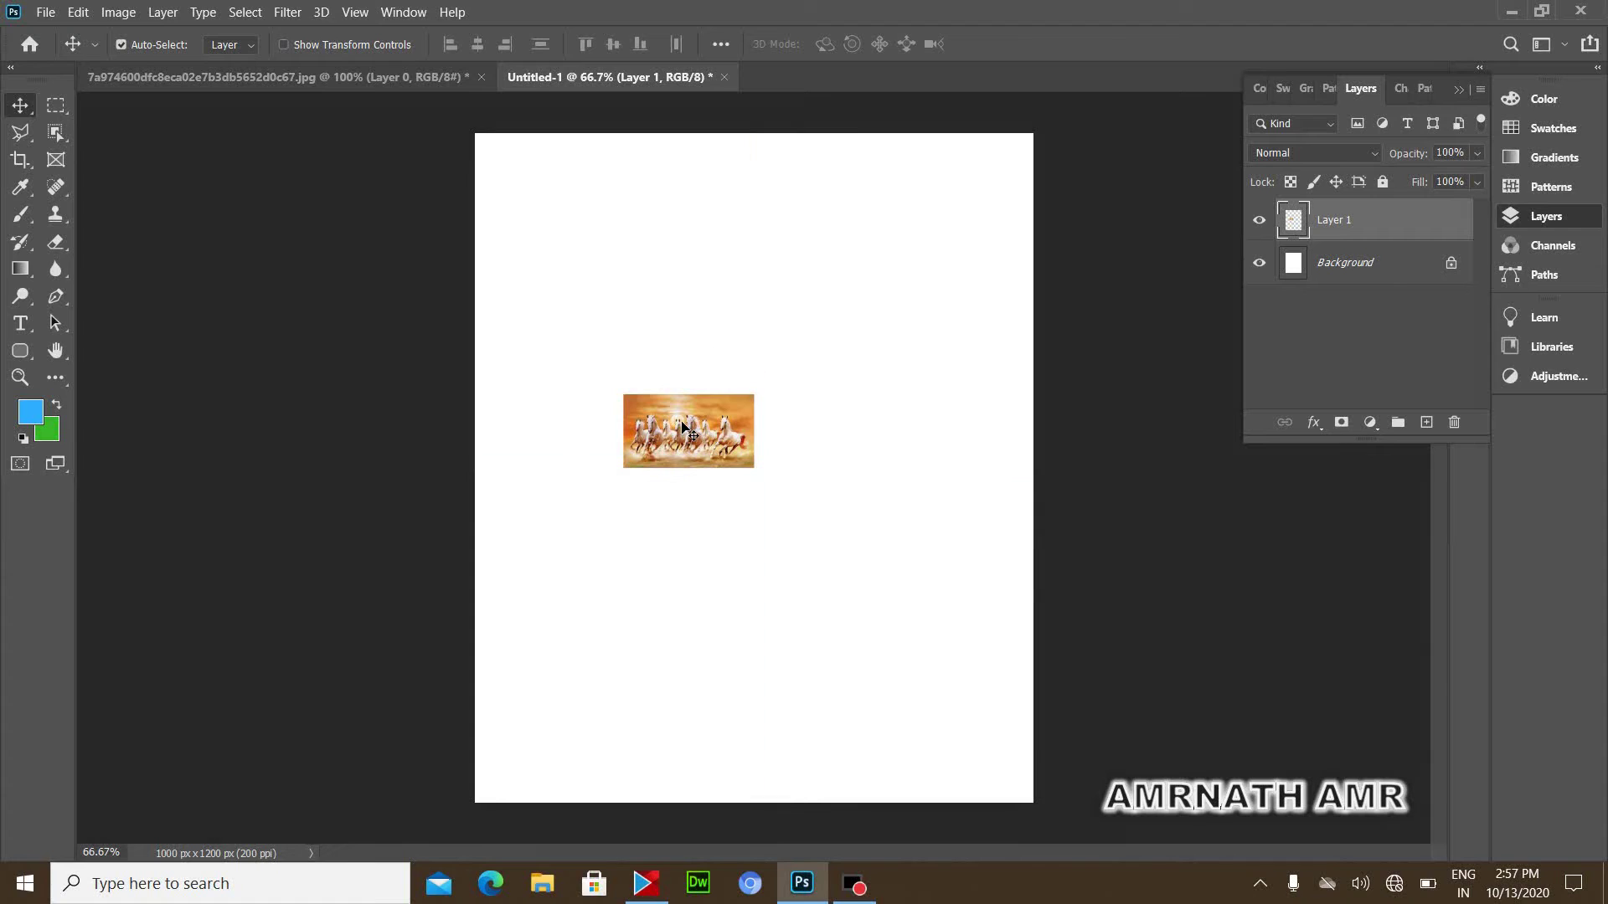
pyautogui.press('ctrl')
pyautogui.hotkey('ctrl', 't')
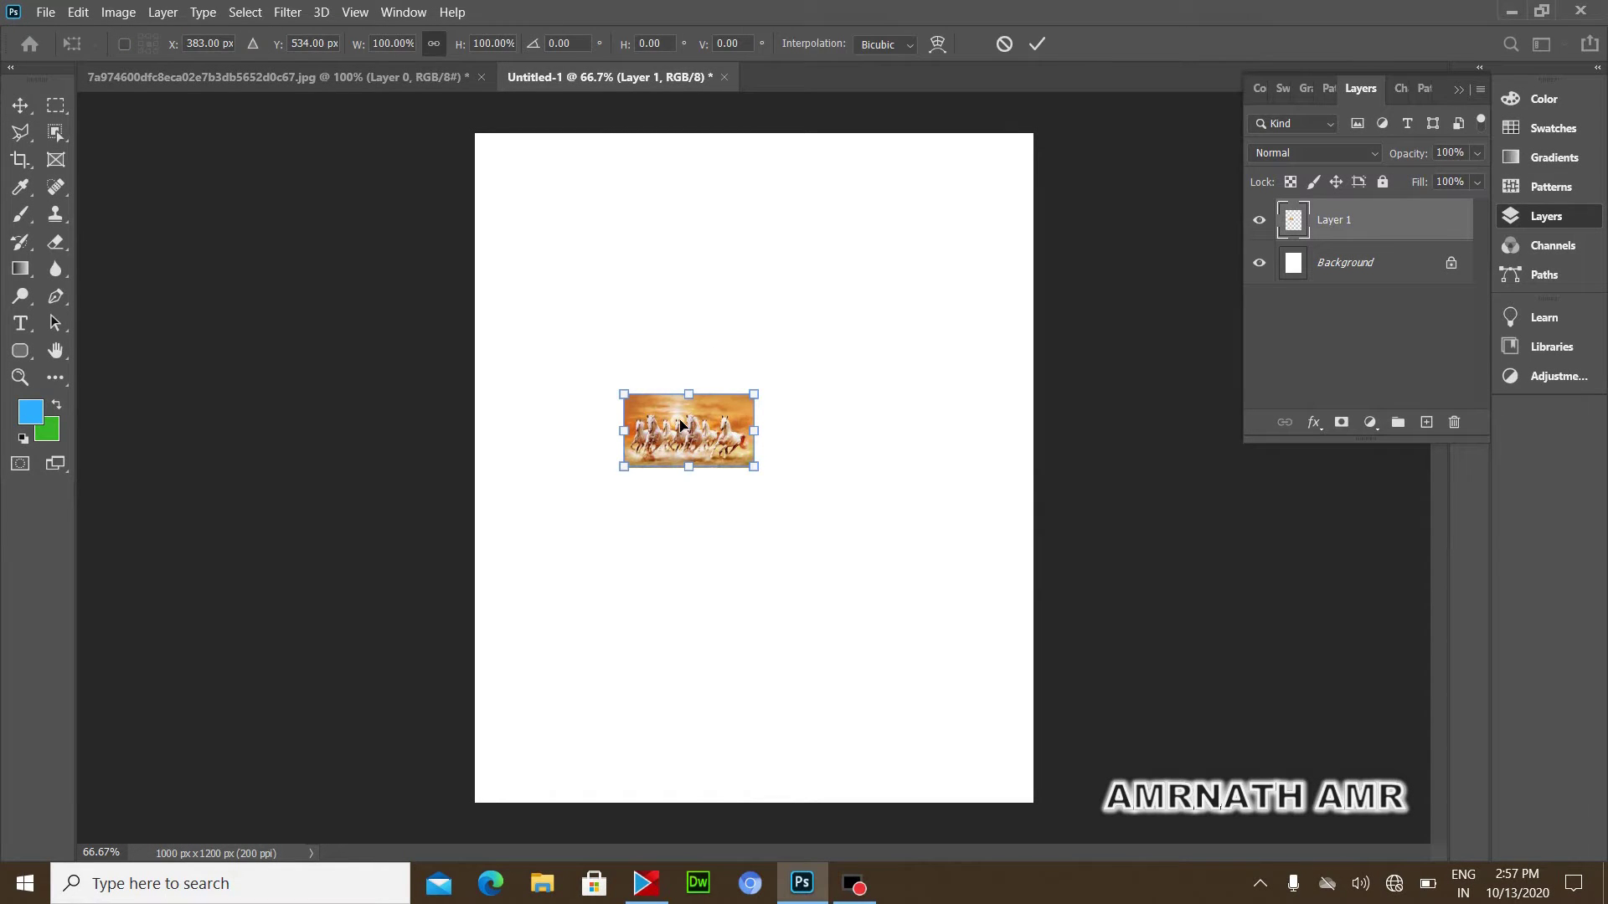
pyautogui.moveTo(756, 403)
pyautogui.mouseDown()
pyautogui.moveTo(773, 288)
pyautogui.moveTo(1037, 195)
pyautogui.moveTo(699, 448)
pyautogui.moveTo(913, 285)
pyautogui.moveTo(1055, 243)
pyautogui.moveTo(742, 556)
pyautogui.moveTo(1155, 524)
pyautogui.moveTo(743, 671)
pyautogui.moveTo(1145, 556)
pyautogui.mouseUp()
pyautogui.moveTo(891, 367); pyautogui.dragTo(767, 414)
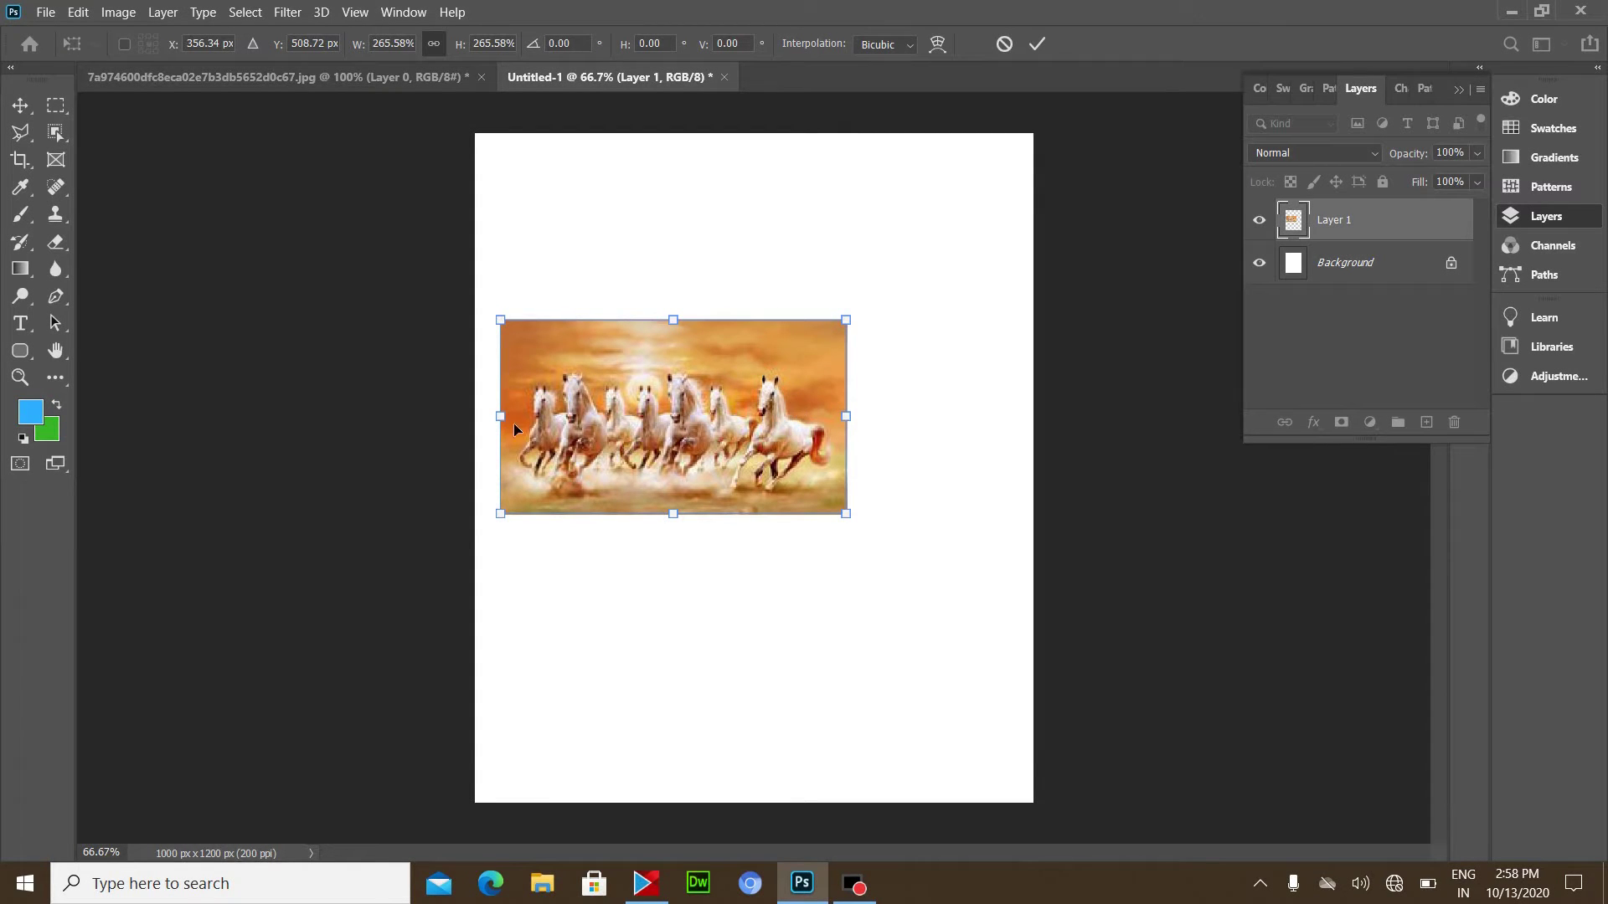
pyautogui.moveTo(673, 333); pyautogui.dragTo(677, 266)
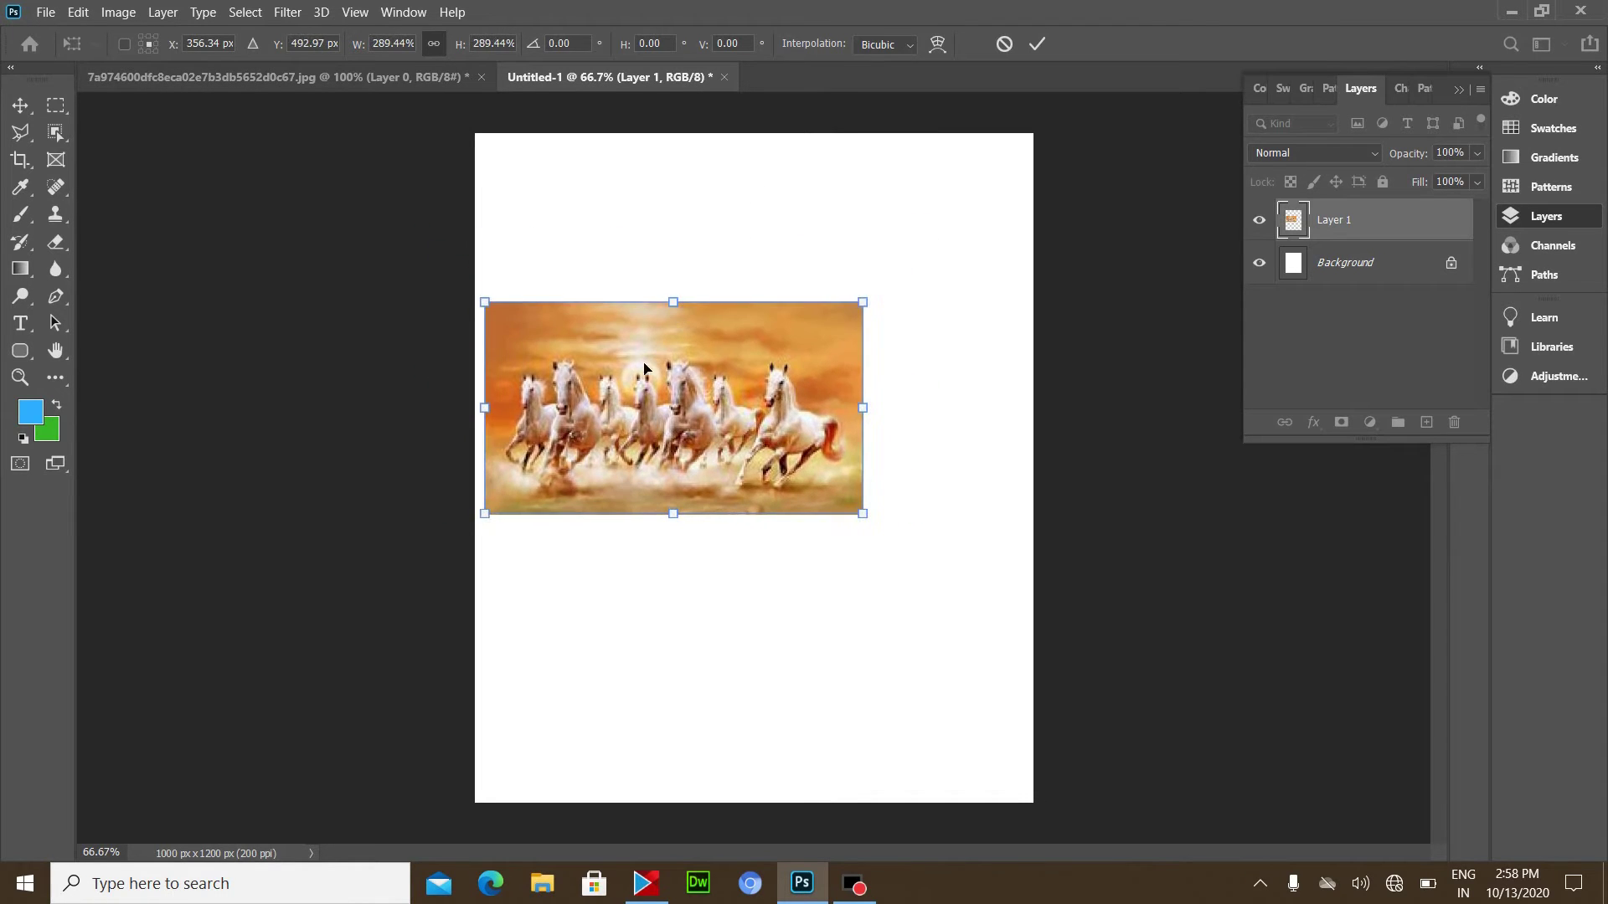
pyautogui.moveTo(667, 437); pyautogui.dragTo(767, 417)
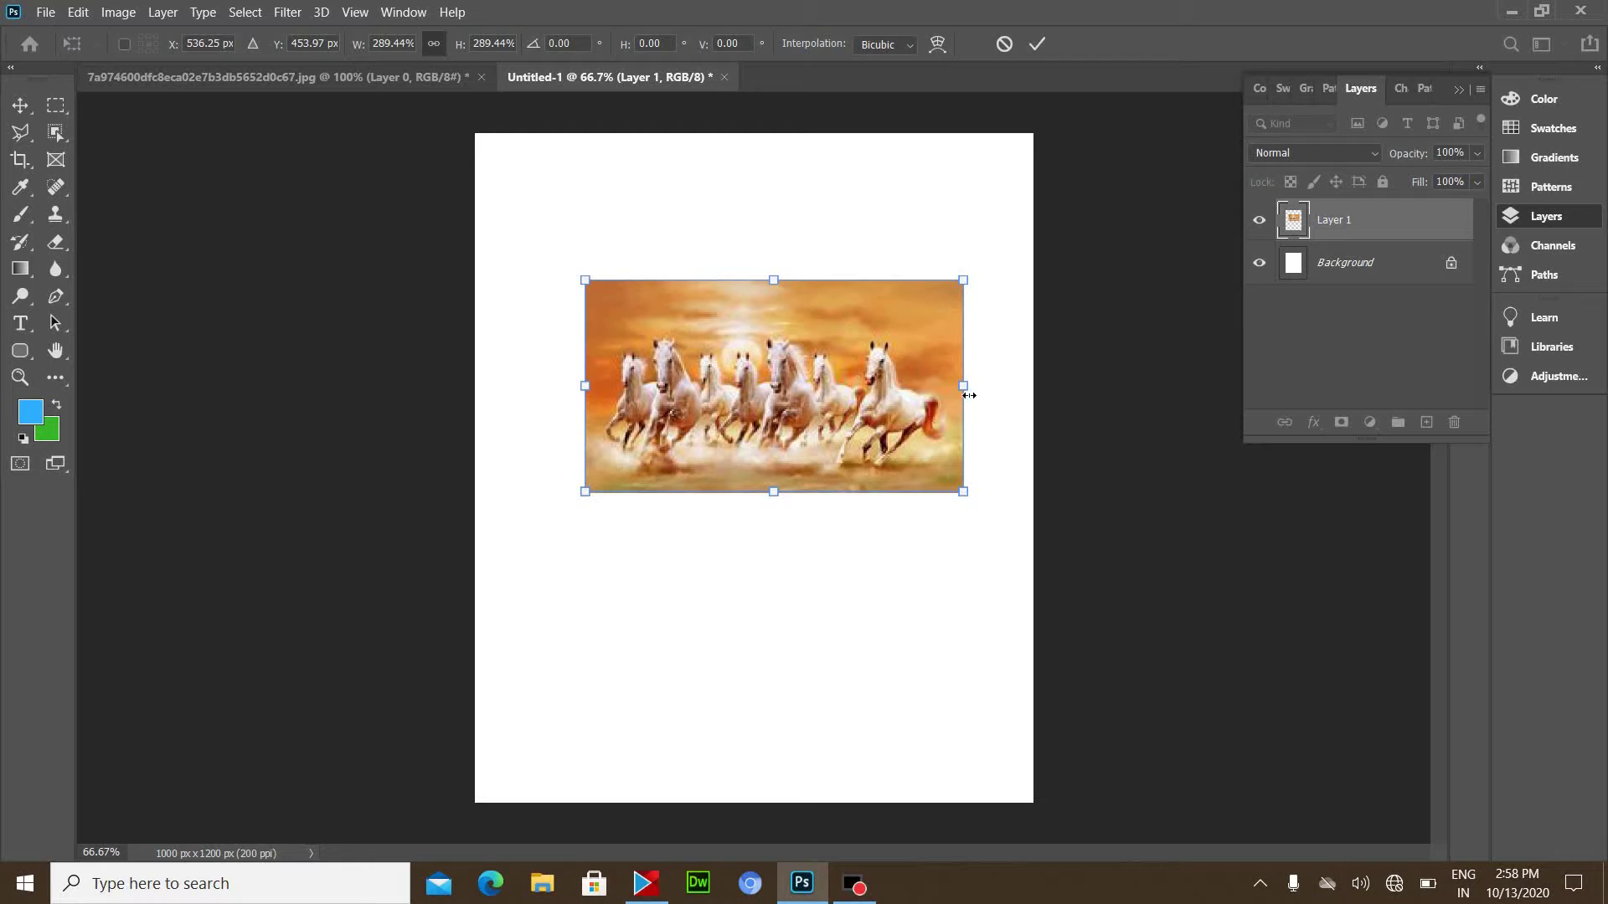
pyautogui.moveTo(969, 395); pyautogui.dragTo(853, 398)
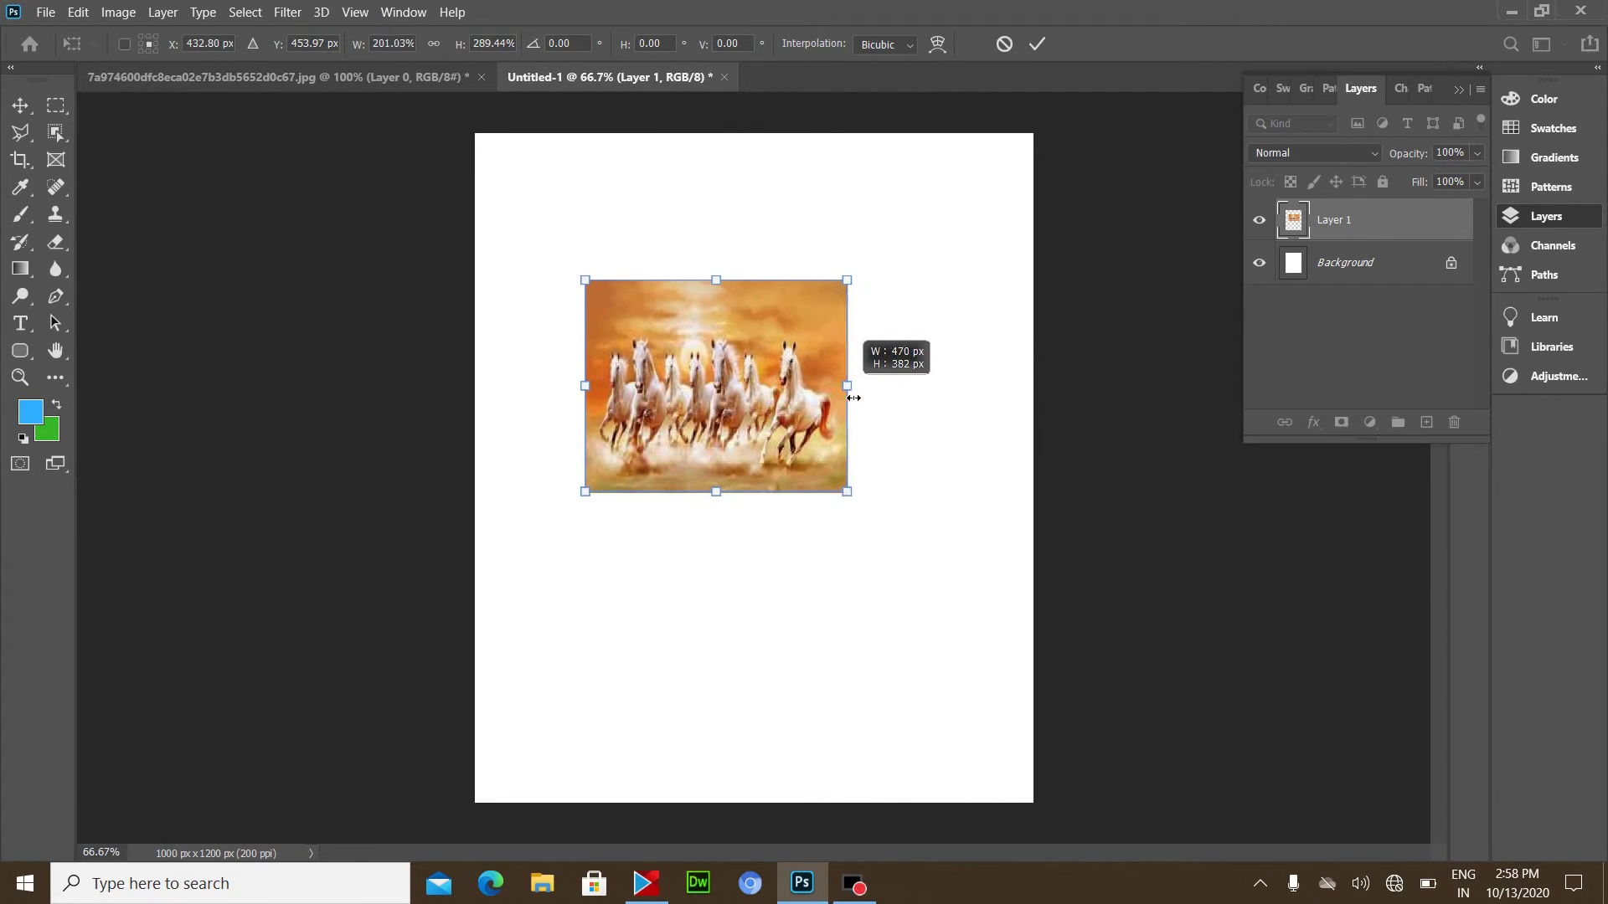
pyautogui.hotkey('ctrl', 'z')
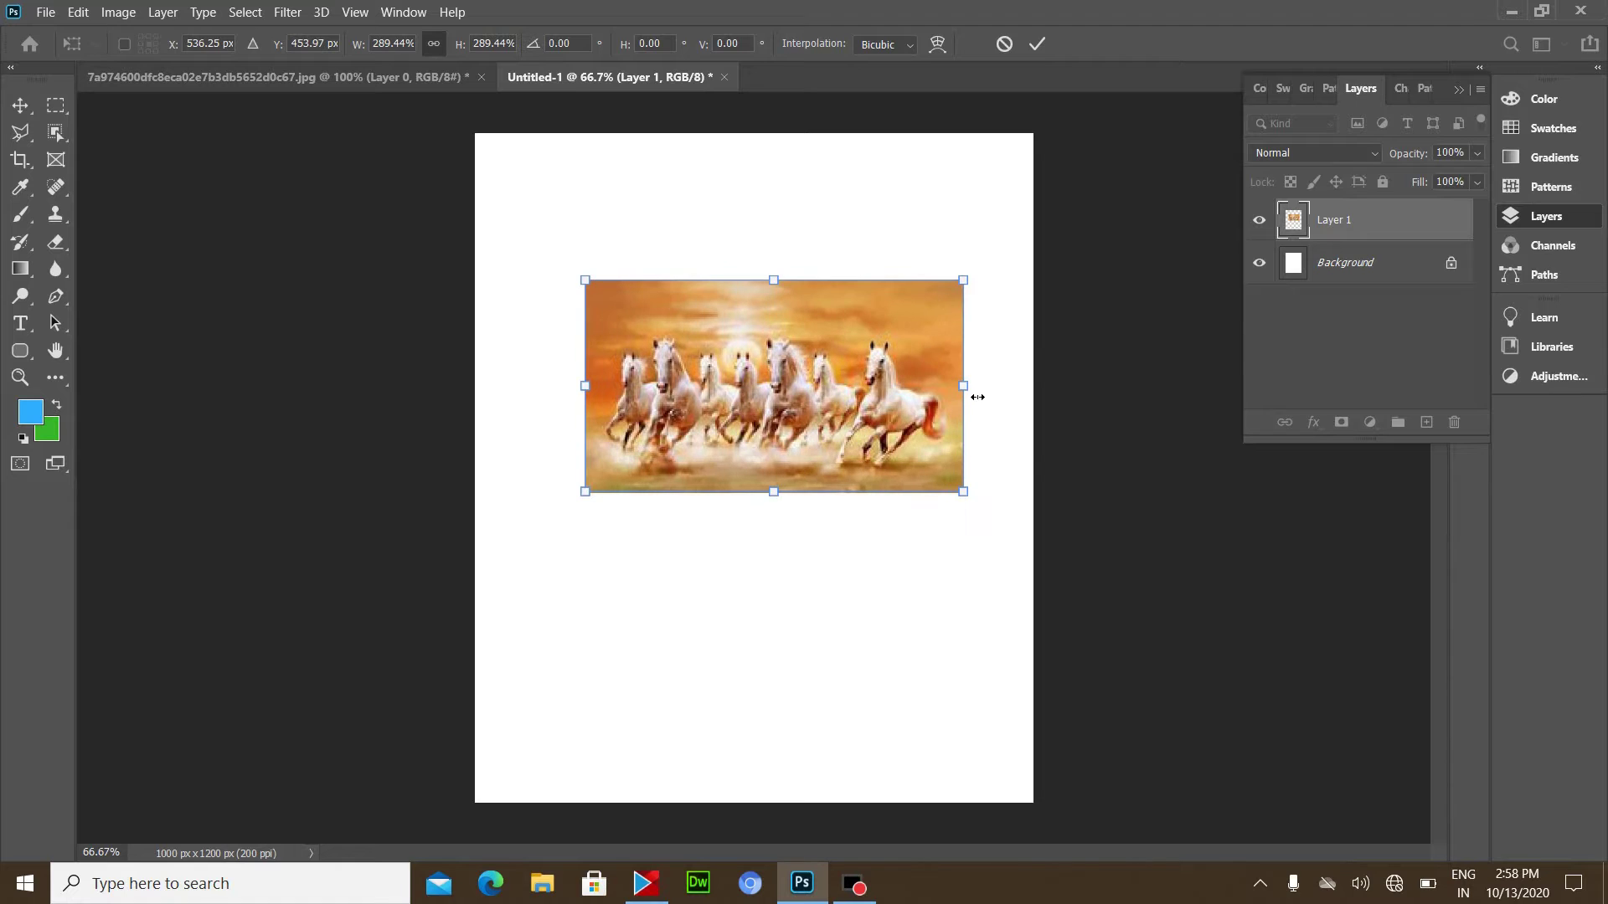
pyautogui.moveTo(977, 397); pyautogui.dragTo(973, 396)
pyautogui.moveTo(858, 381); pyautogui.dragTo(841, 381)
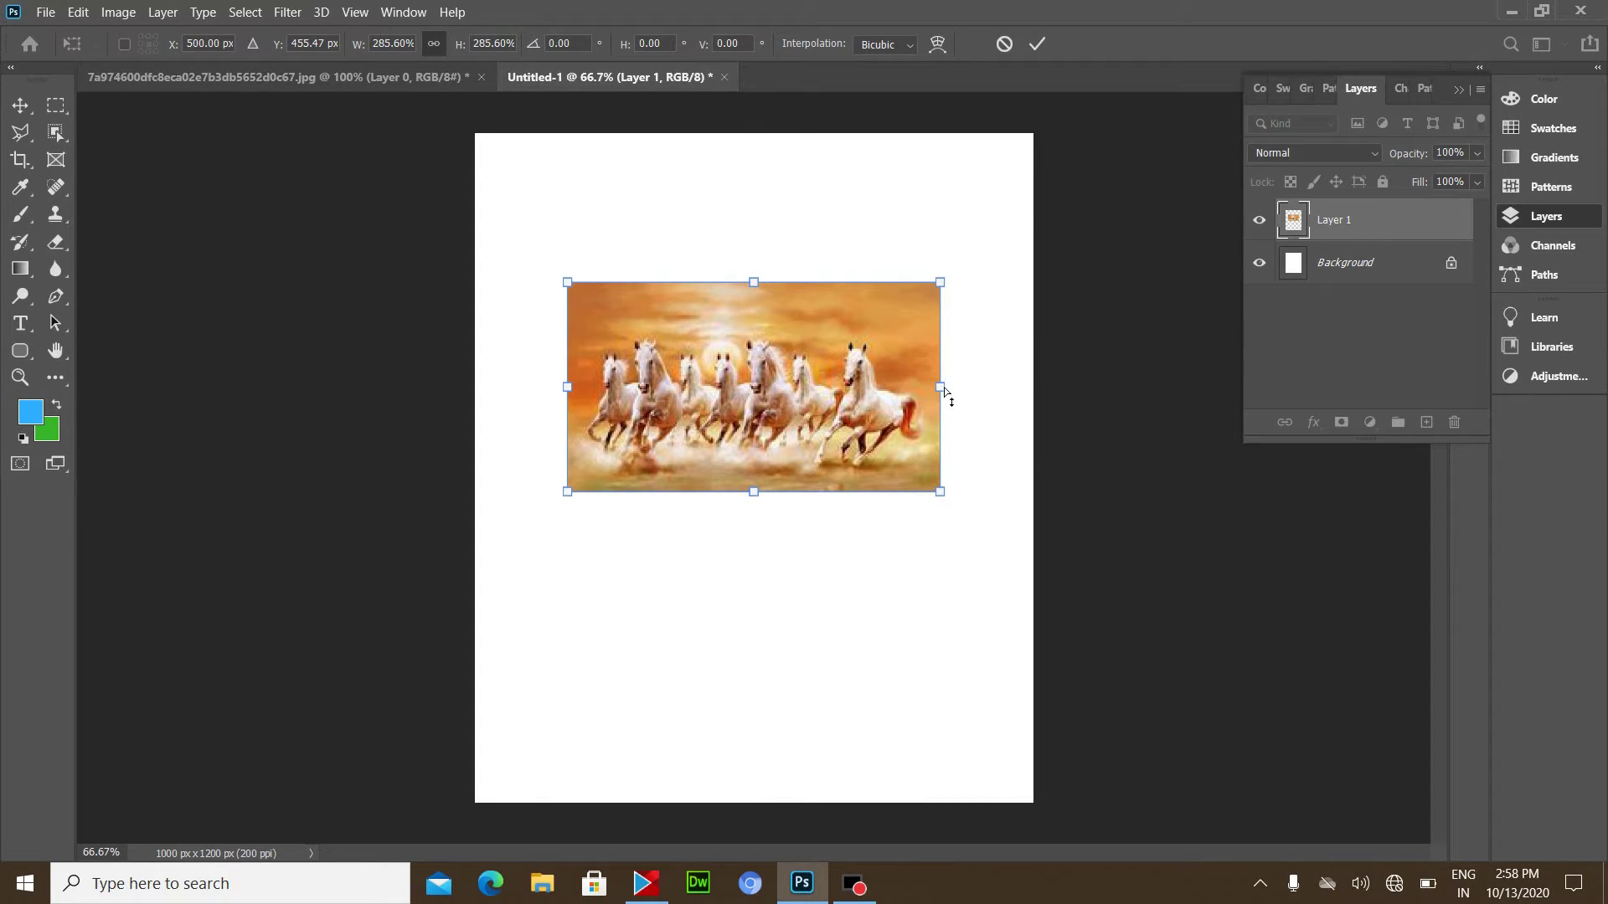
# - Scale the horse picture up to nearly the page width and commit the transform
pyautogui.moveTo(946, 398)
pyautogui.mouseDown()
pyautogui.moveTo(791, 409)
pyautogui.moveTo(917, 410)
pyautogui.moveTo(823, 487)
pyautogui.mouseUp()
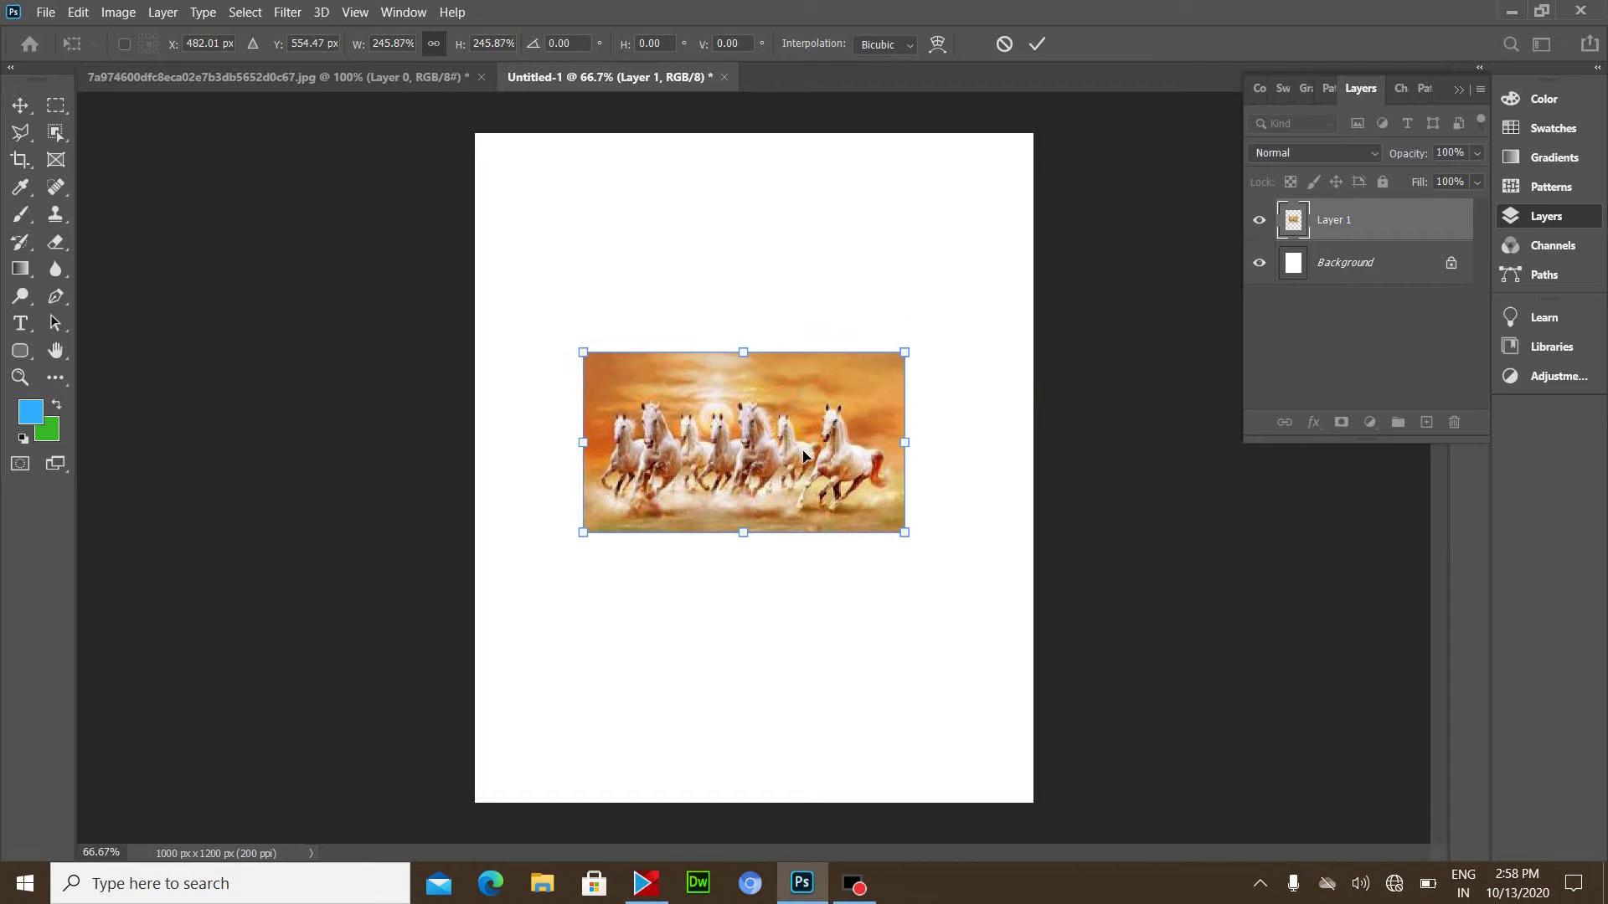
pyautogui.moveTo(915, 362); pyautogui.dragTo(1014, 248)
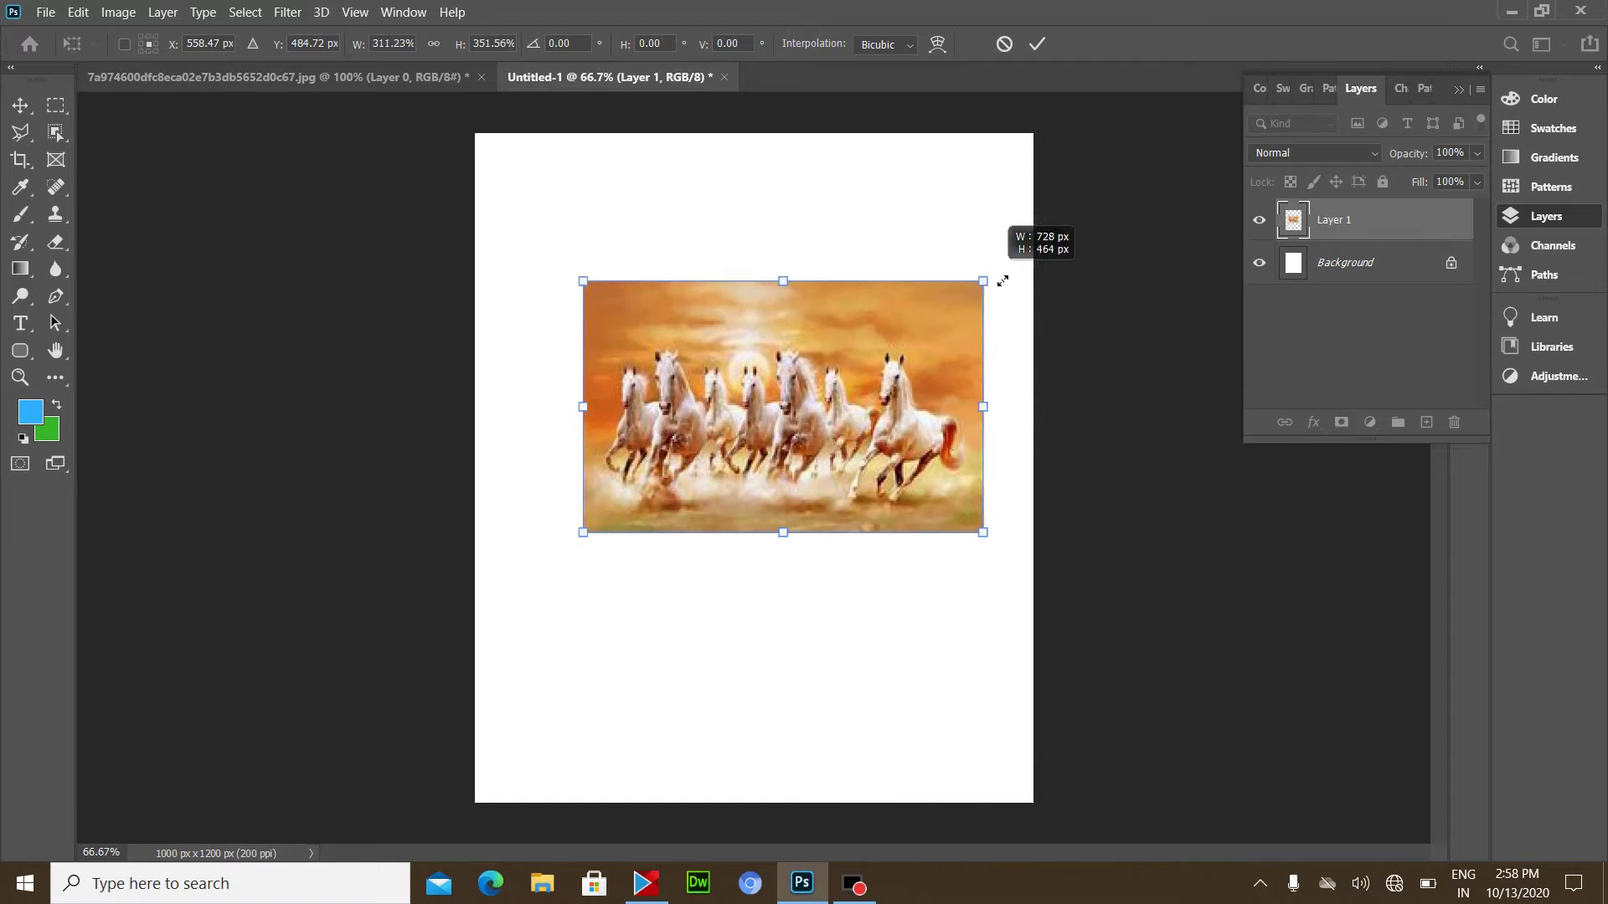
pyautogui.moveTo(825, 394); pyautogui.dragTo(754, 441)
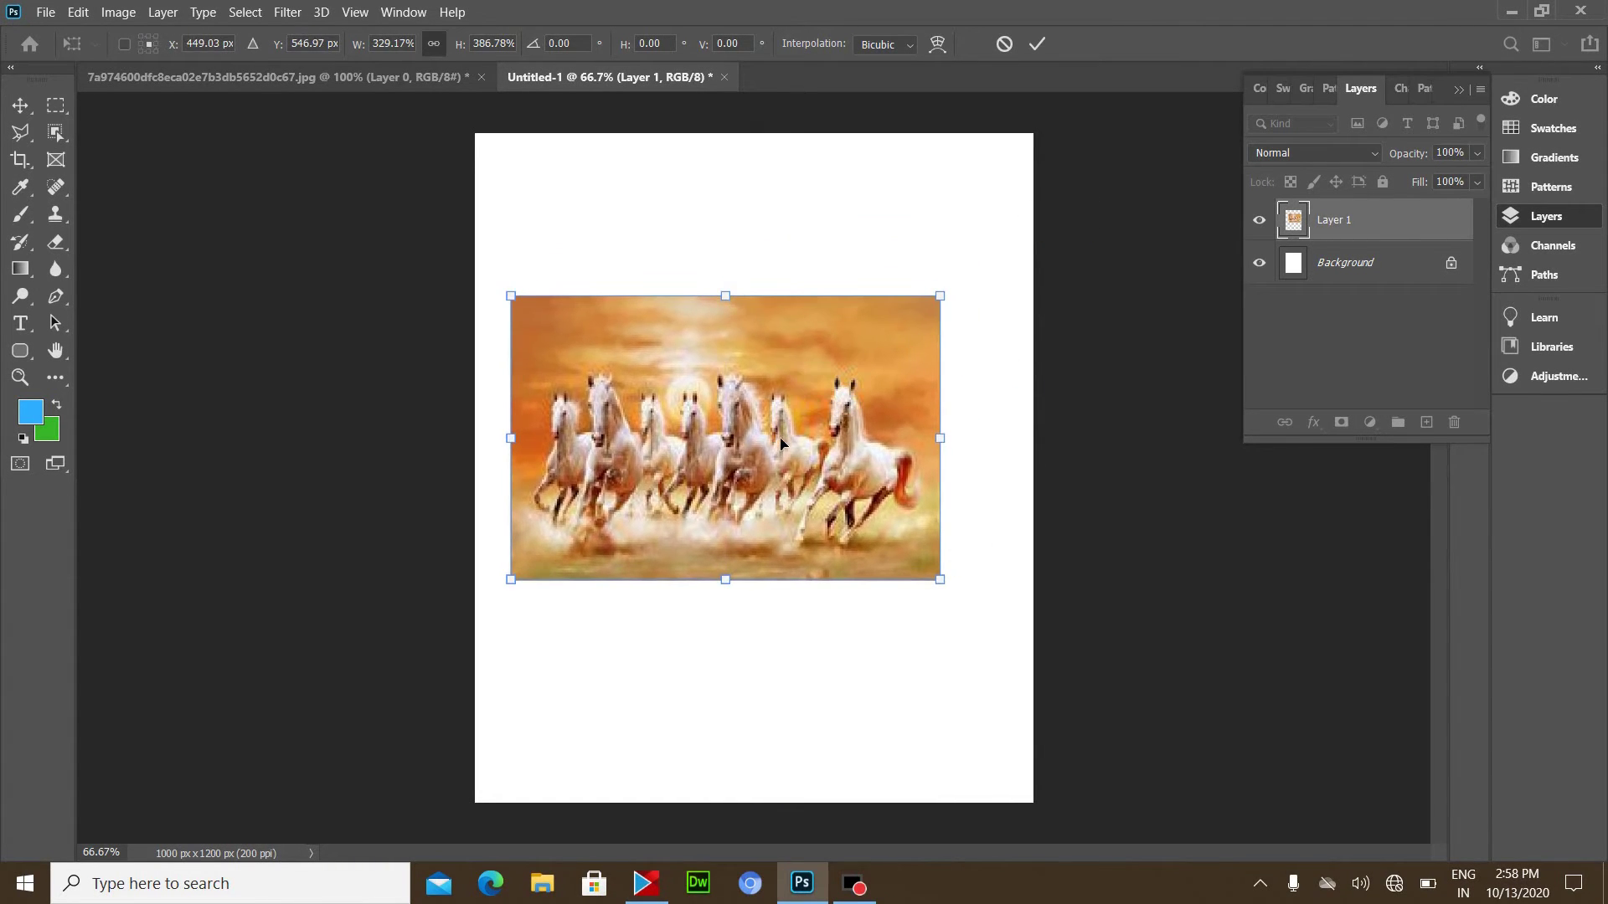
pyautogui.moveTo(949, 311); pyautogui.dragTo(996, 271)
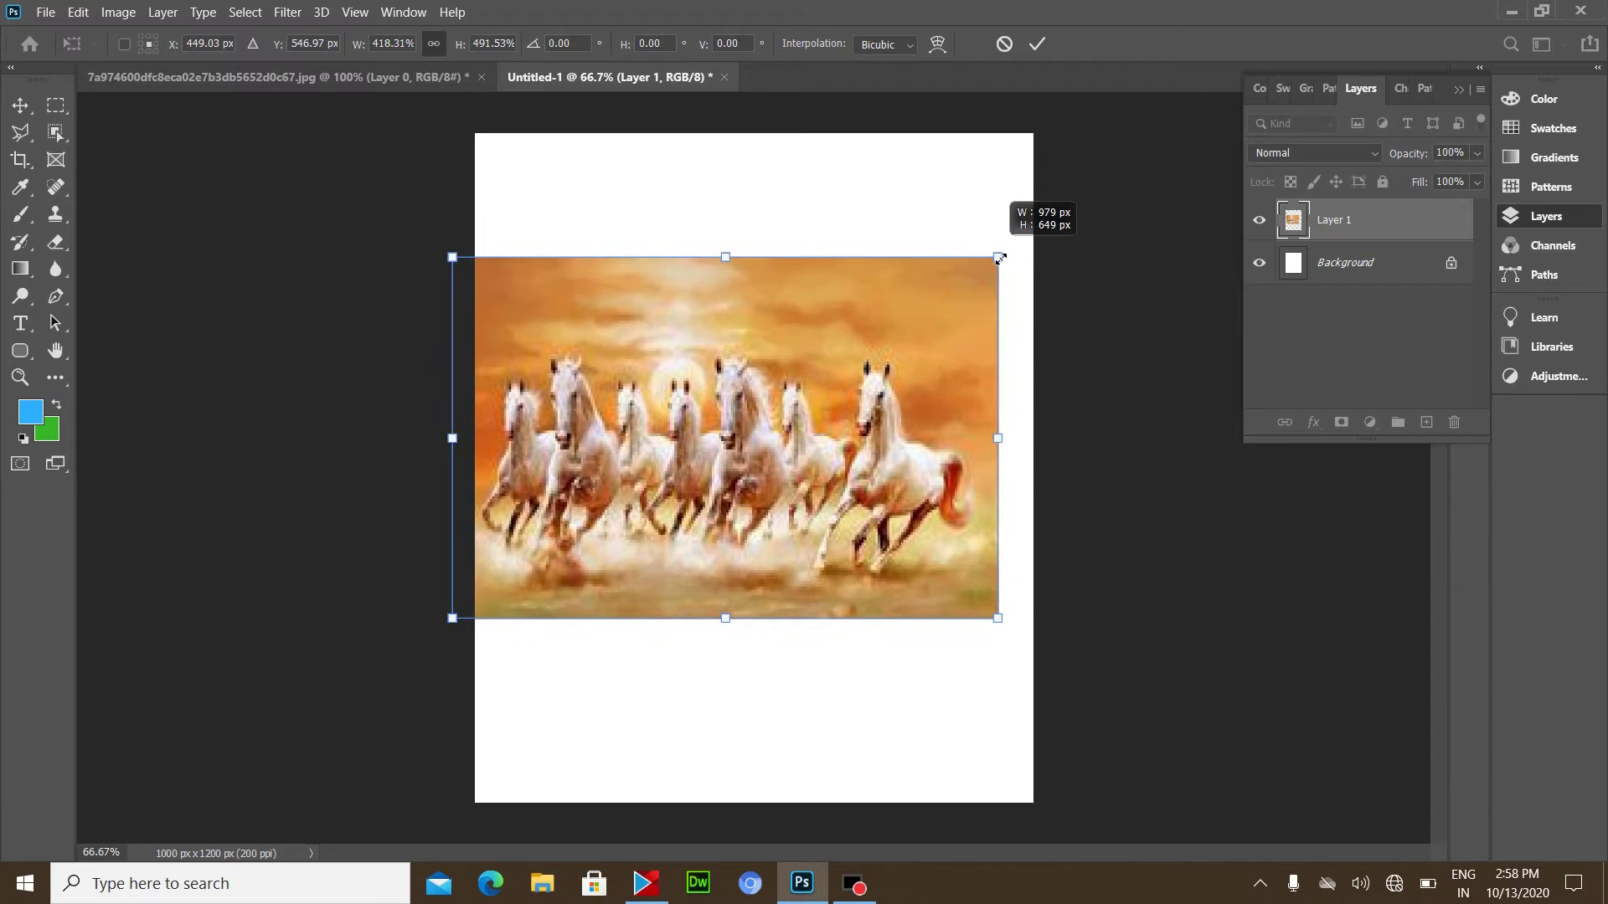
pyautogui.moveTo(816, 380)
pyautogui.mouseDown()
pyautogui.moveTo(841, 381)
pyautogui.moveTo(827, 386)
pyautogui.mouseUp()
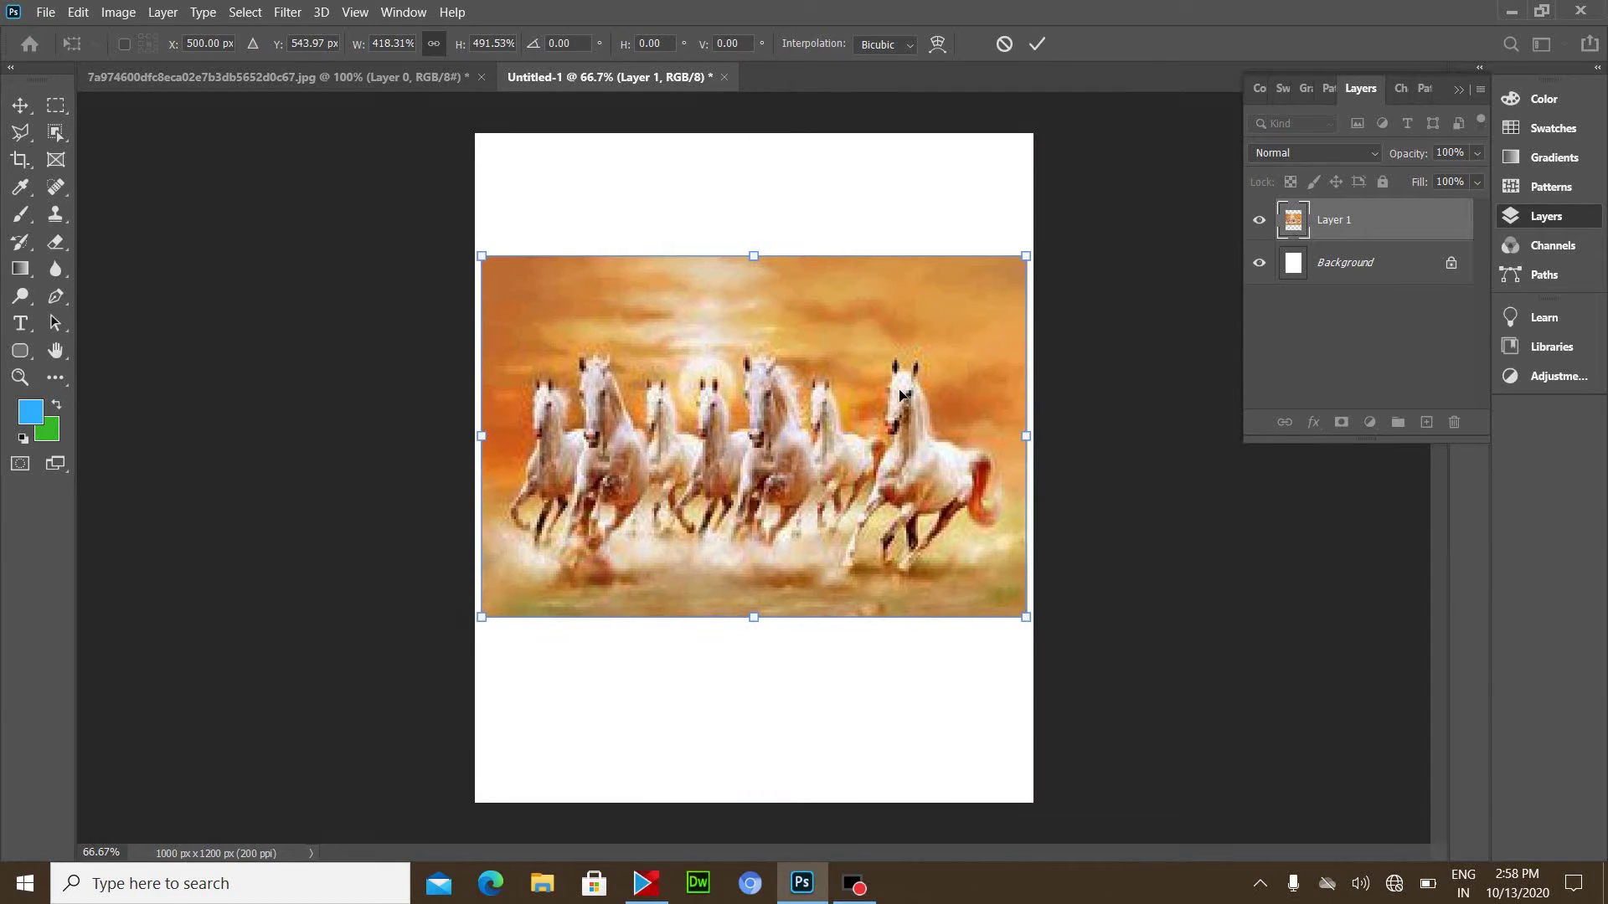
pyautogui.moveTo(1036, 266); pyautogui.dragTo(1013, 270)
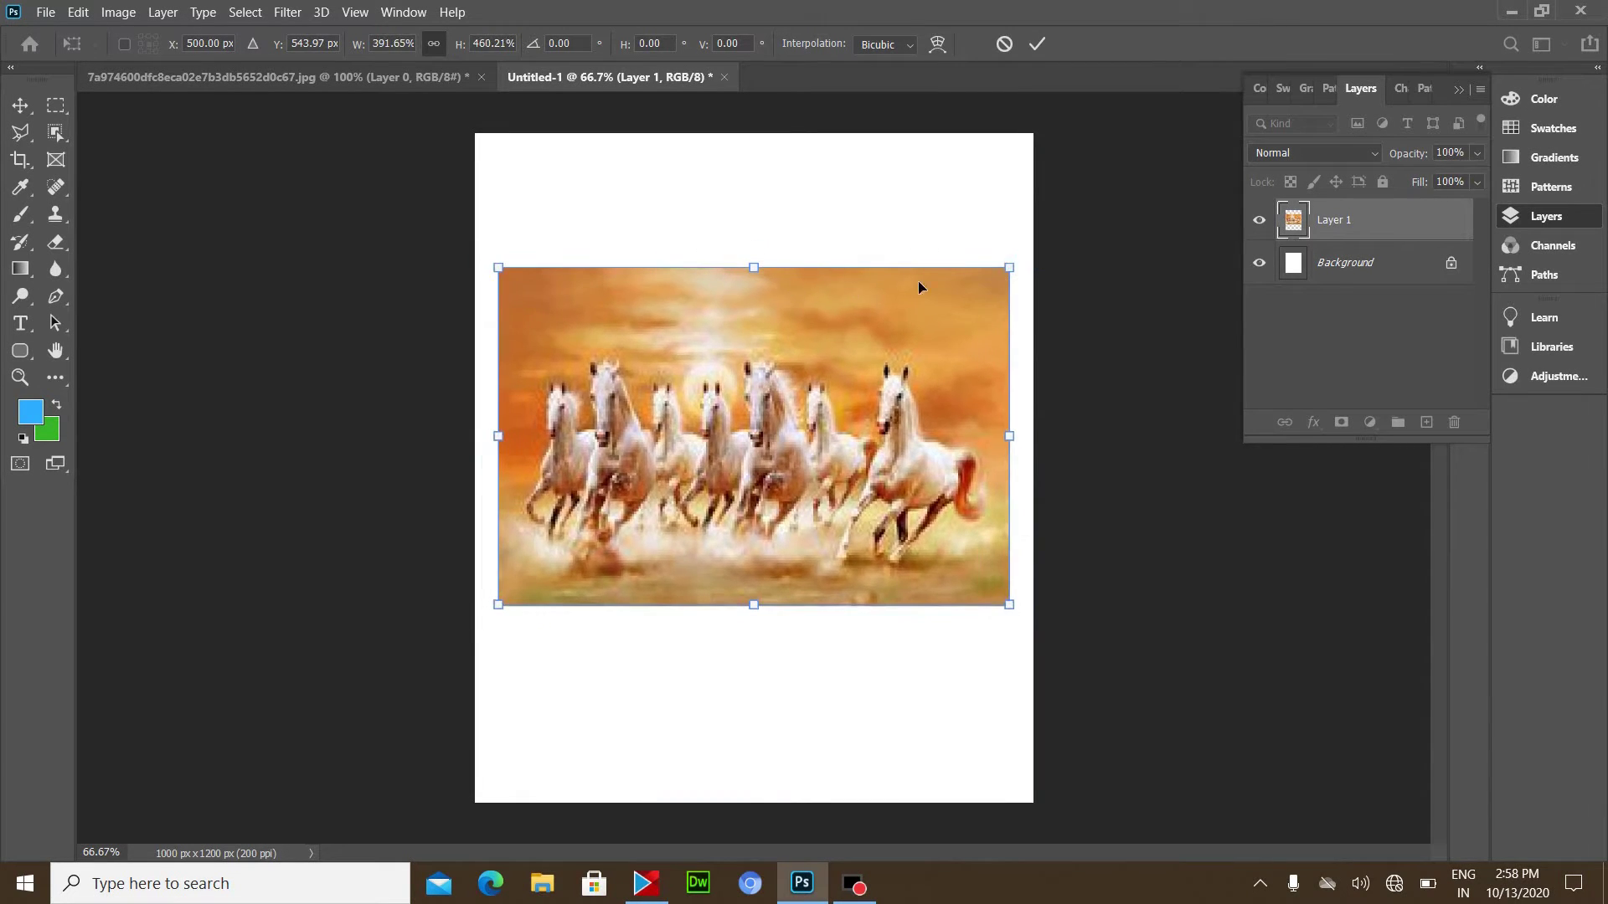
pyautogui.press('Return')
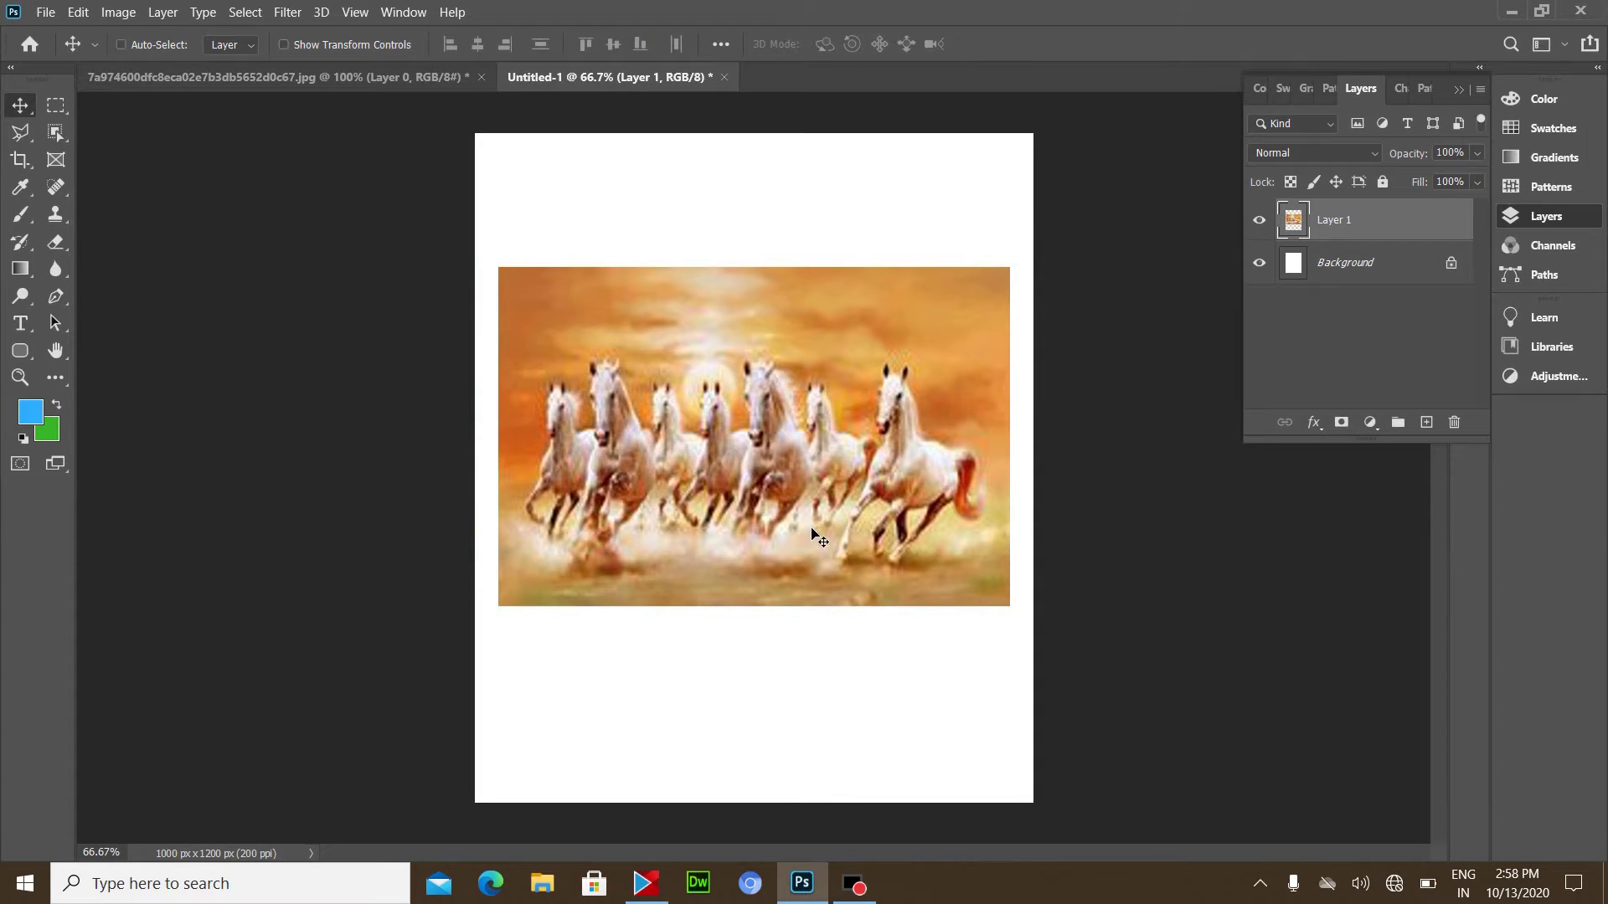
# - Reopen Free Transform without changes, then nudge the picture up into the page's upper half
pyautogui.hotkey('ctrl', 't')
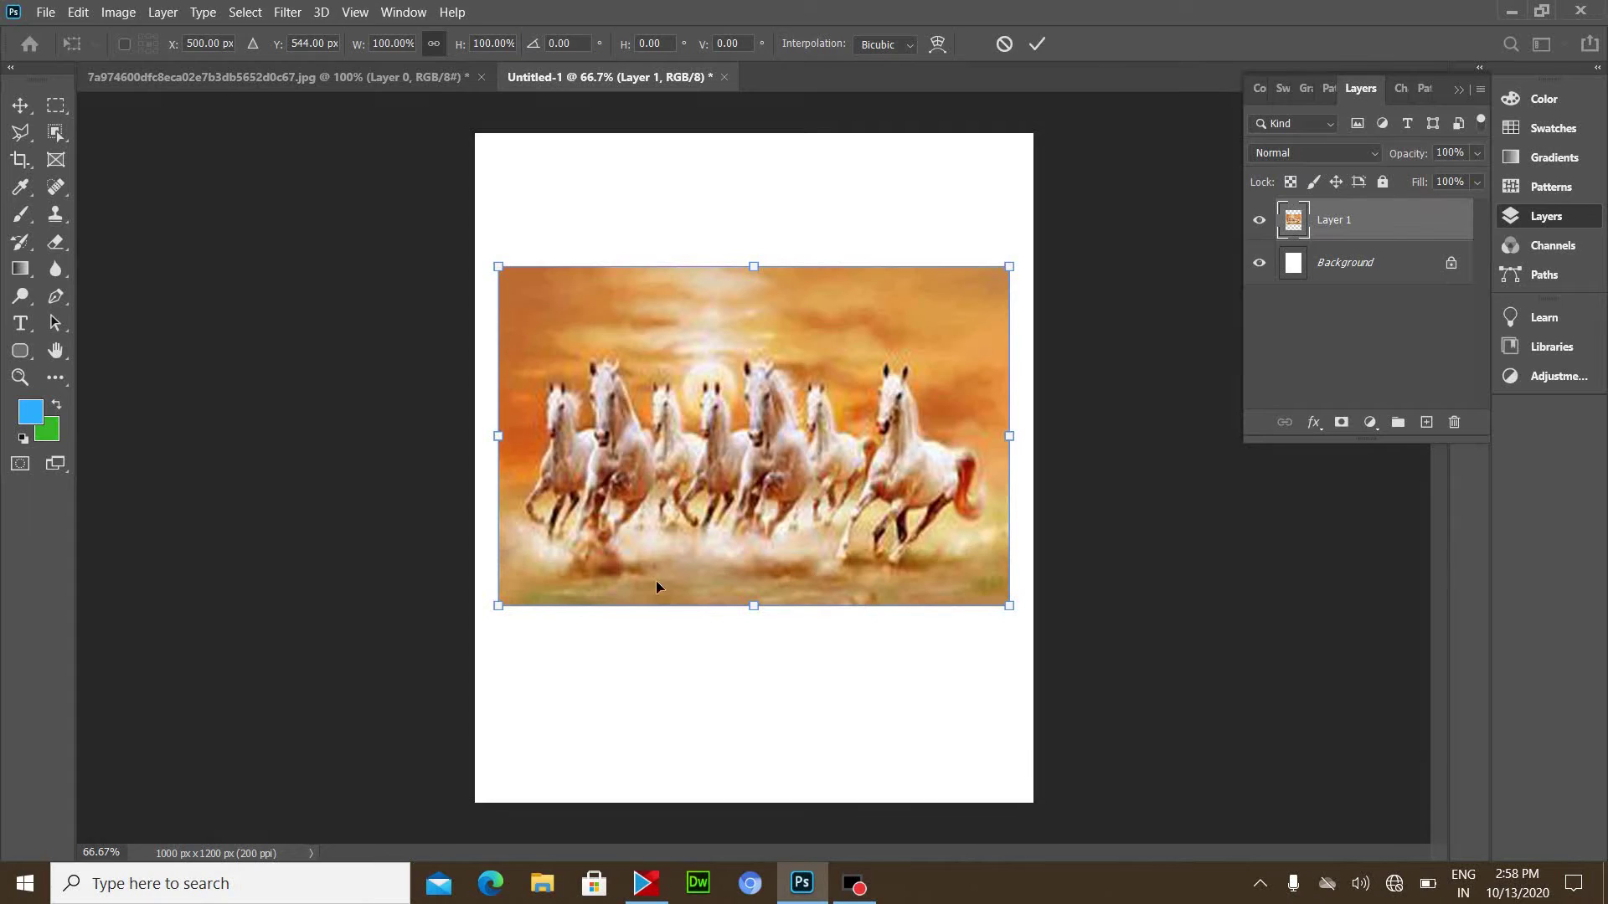
pyautogui.rightClick(686, 365)
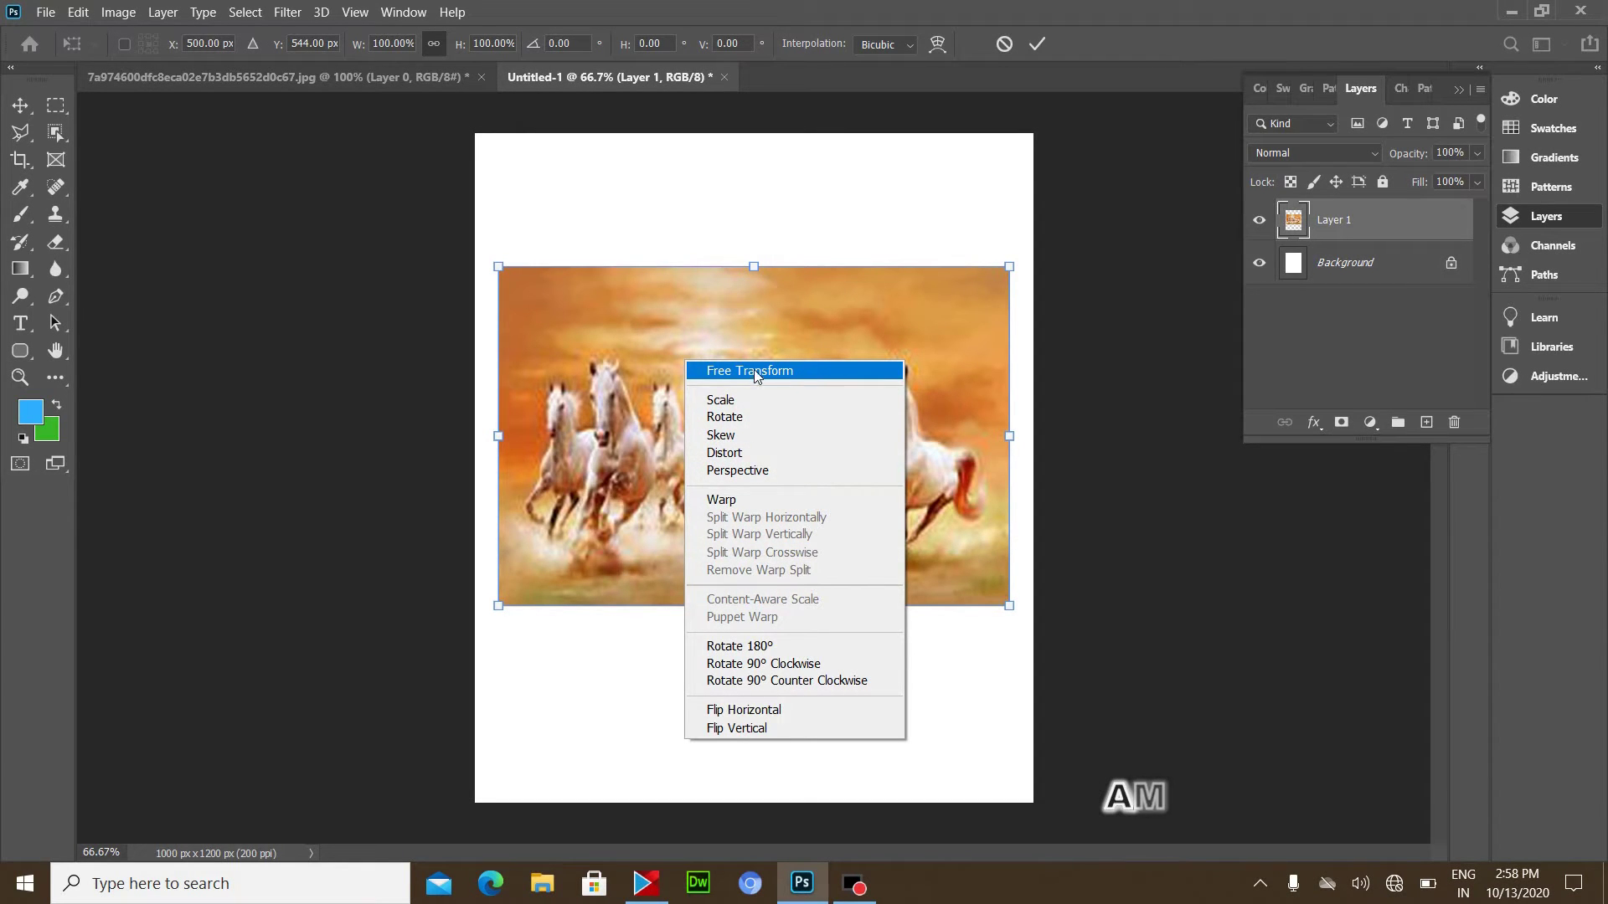
pyautogui.click(791, 289)
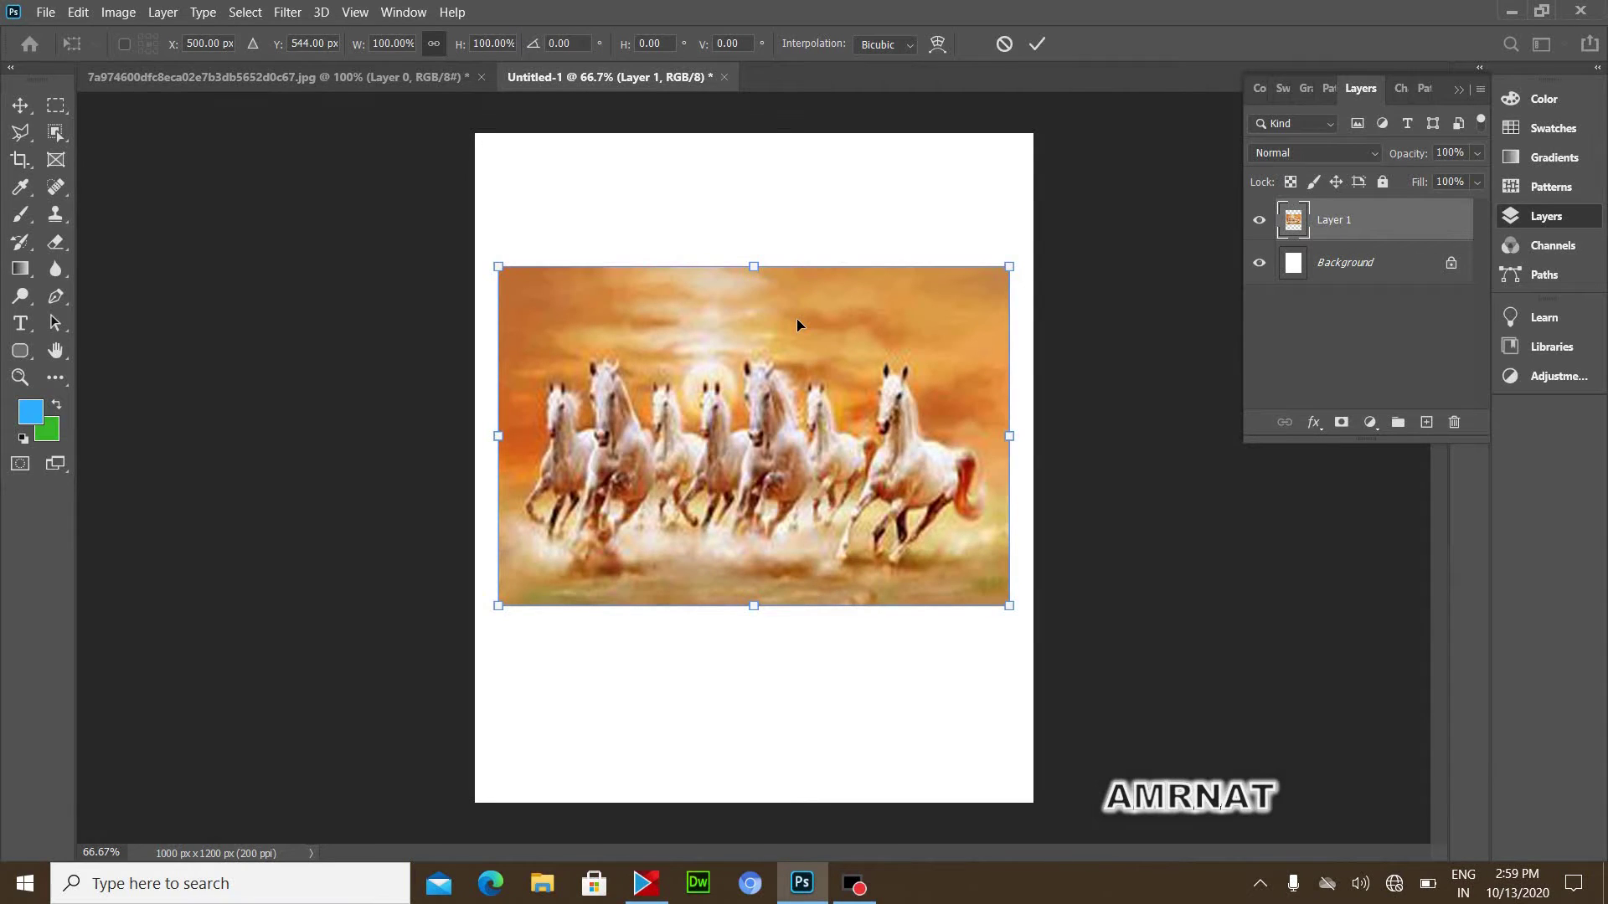
pyautogui.press('Return')
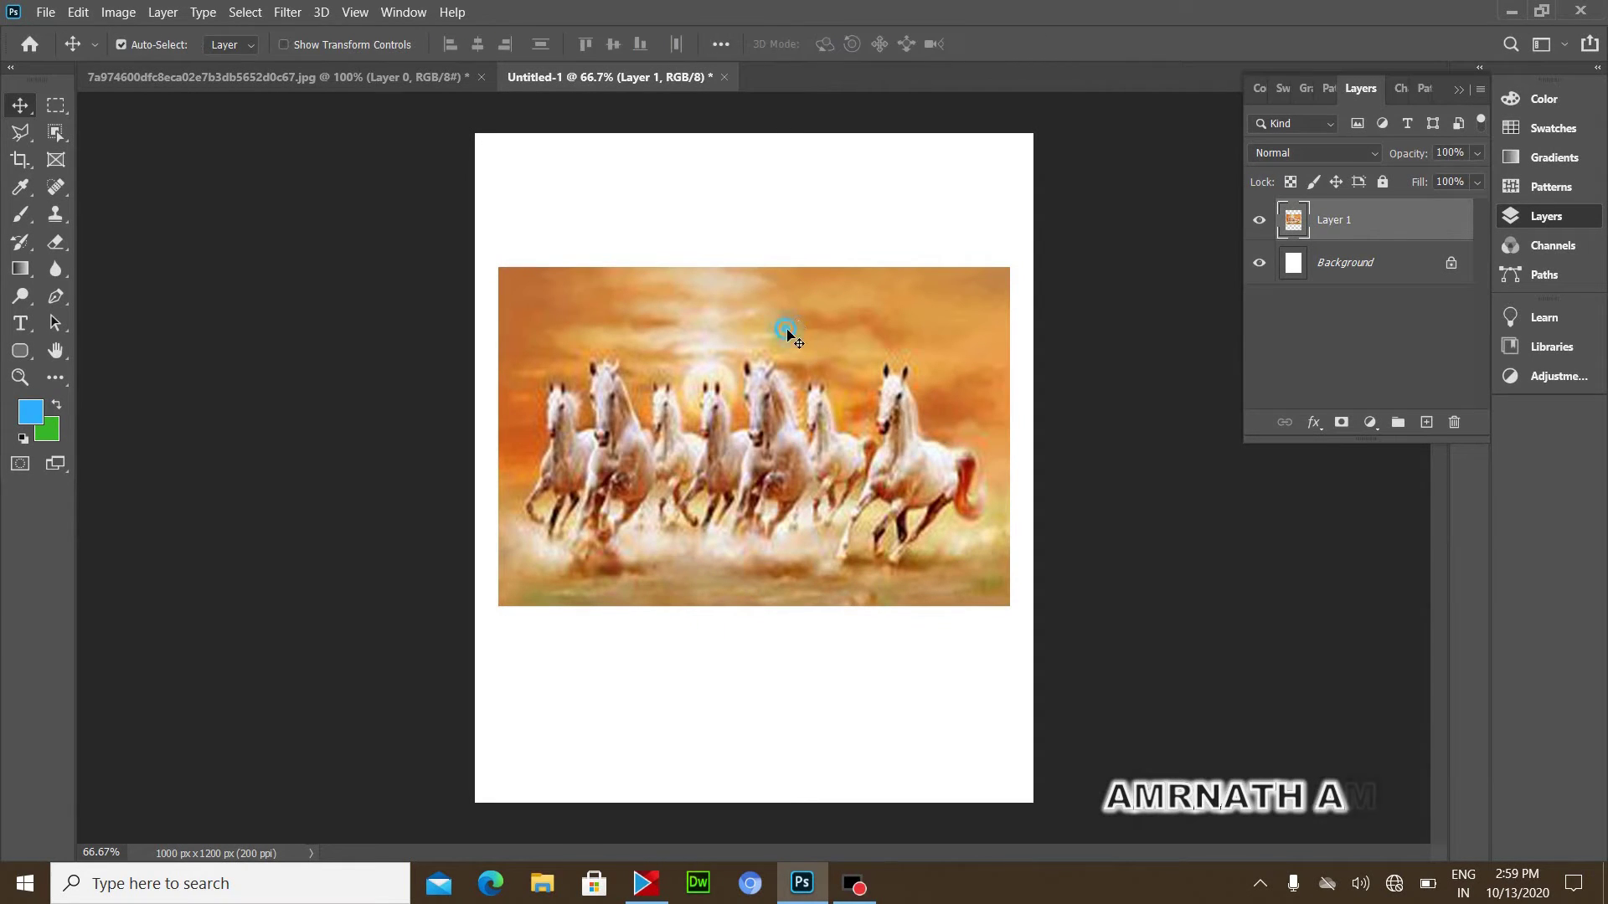
pyautogui.moveTo(785, 328); pyautogui.dragTo(796, 293)
# - Select the freehand Lasso Tool and zoom in on the horses, then back out
pyautogui.click(20, 132)
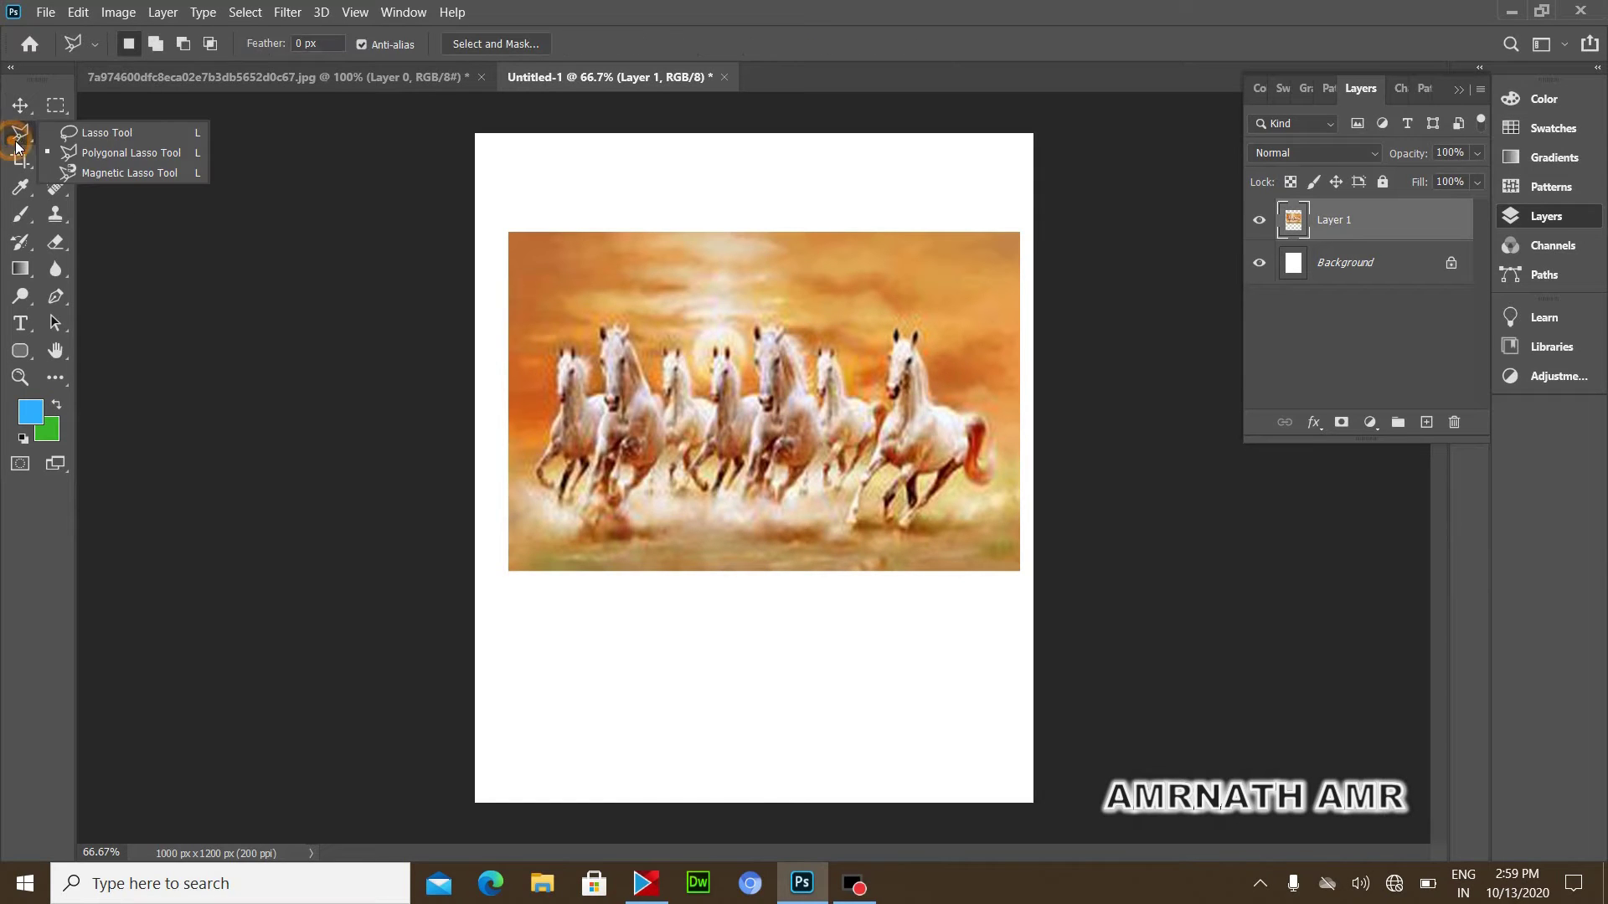
pyautogui.click(109, 132)
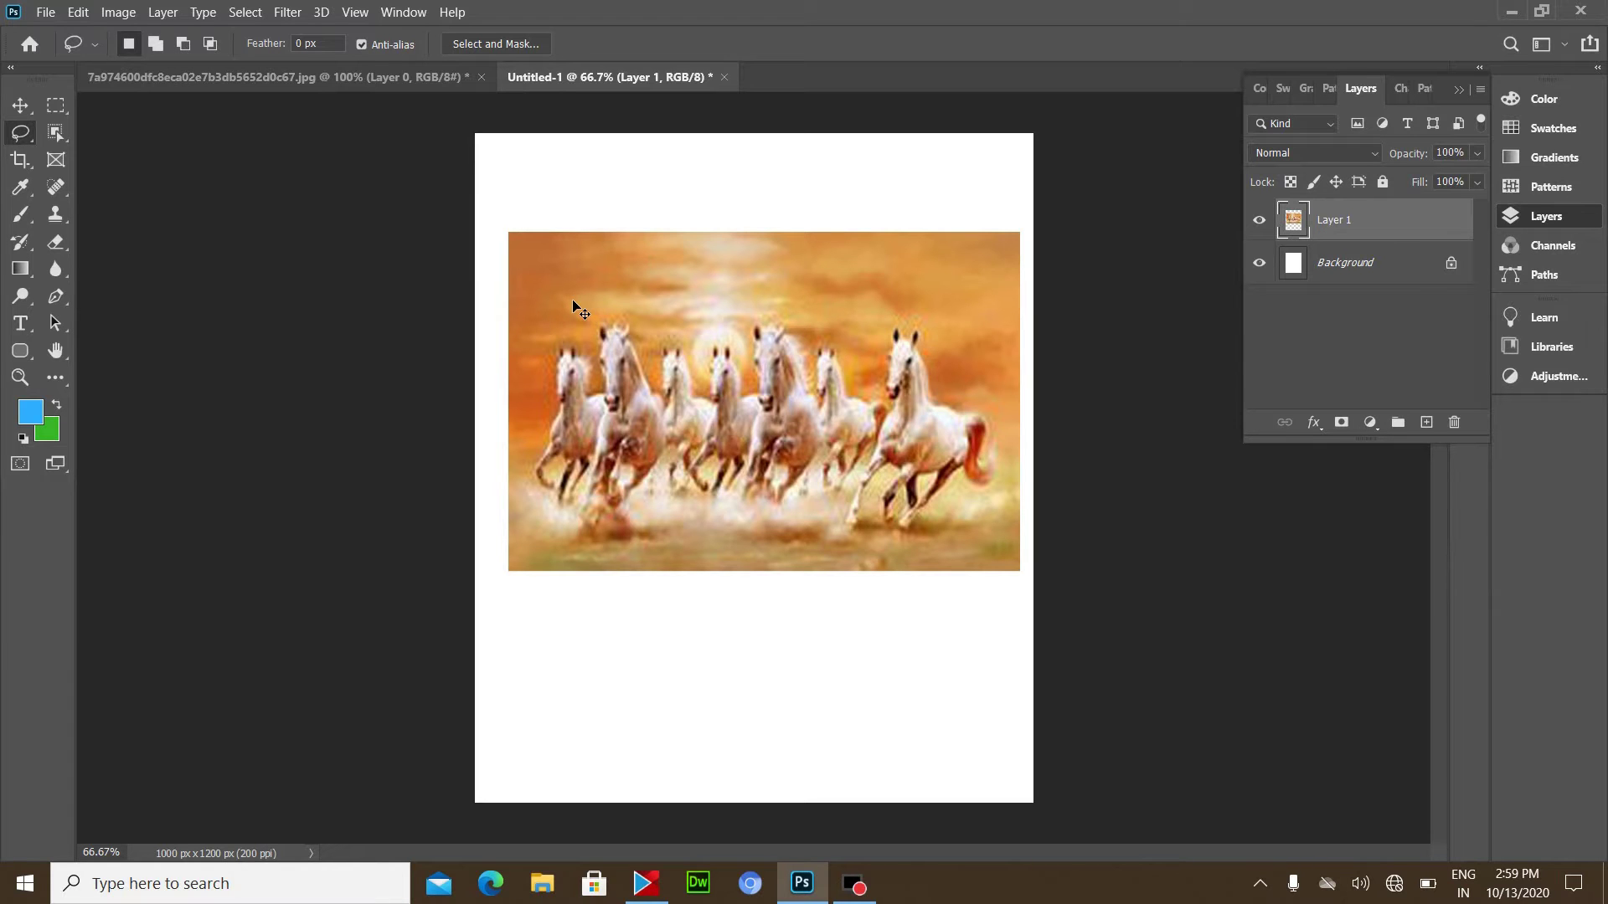
pyautogui.hotkey('ctrl', '+')
pyautogui.hotkey('ctrl', '+')
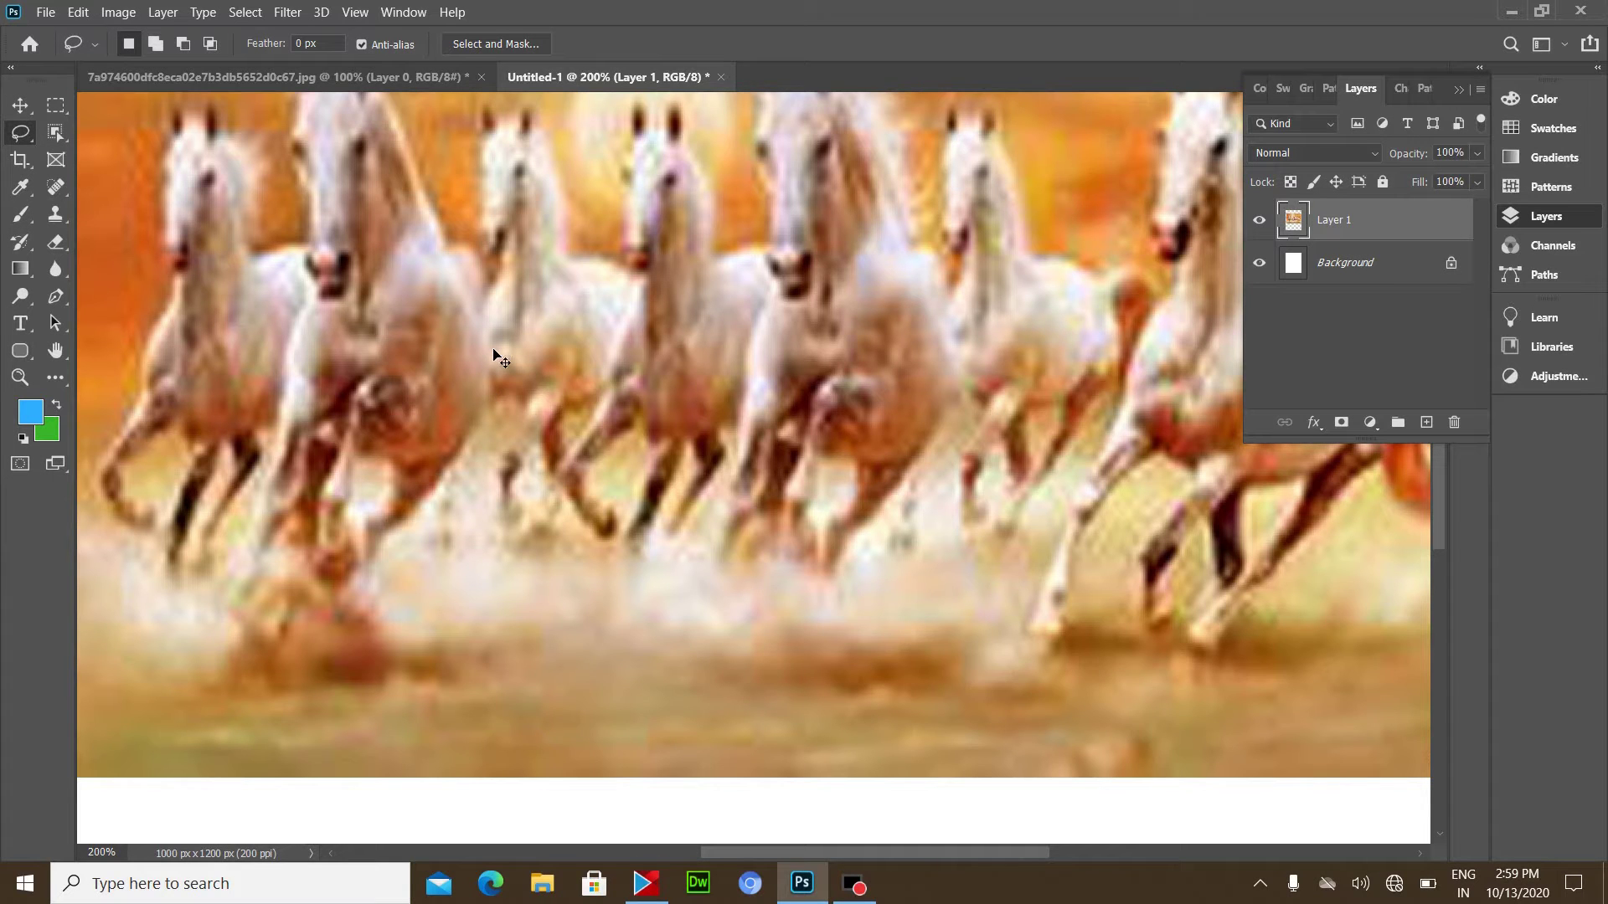
pyautogui.hotkey('ctrl', '-')
pyautogui.hotkey('ctrl', '-')
pyautogui.hotkey('ctrl', '+')
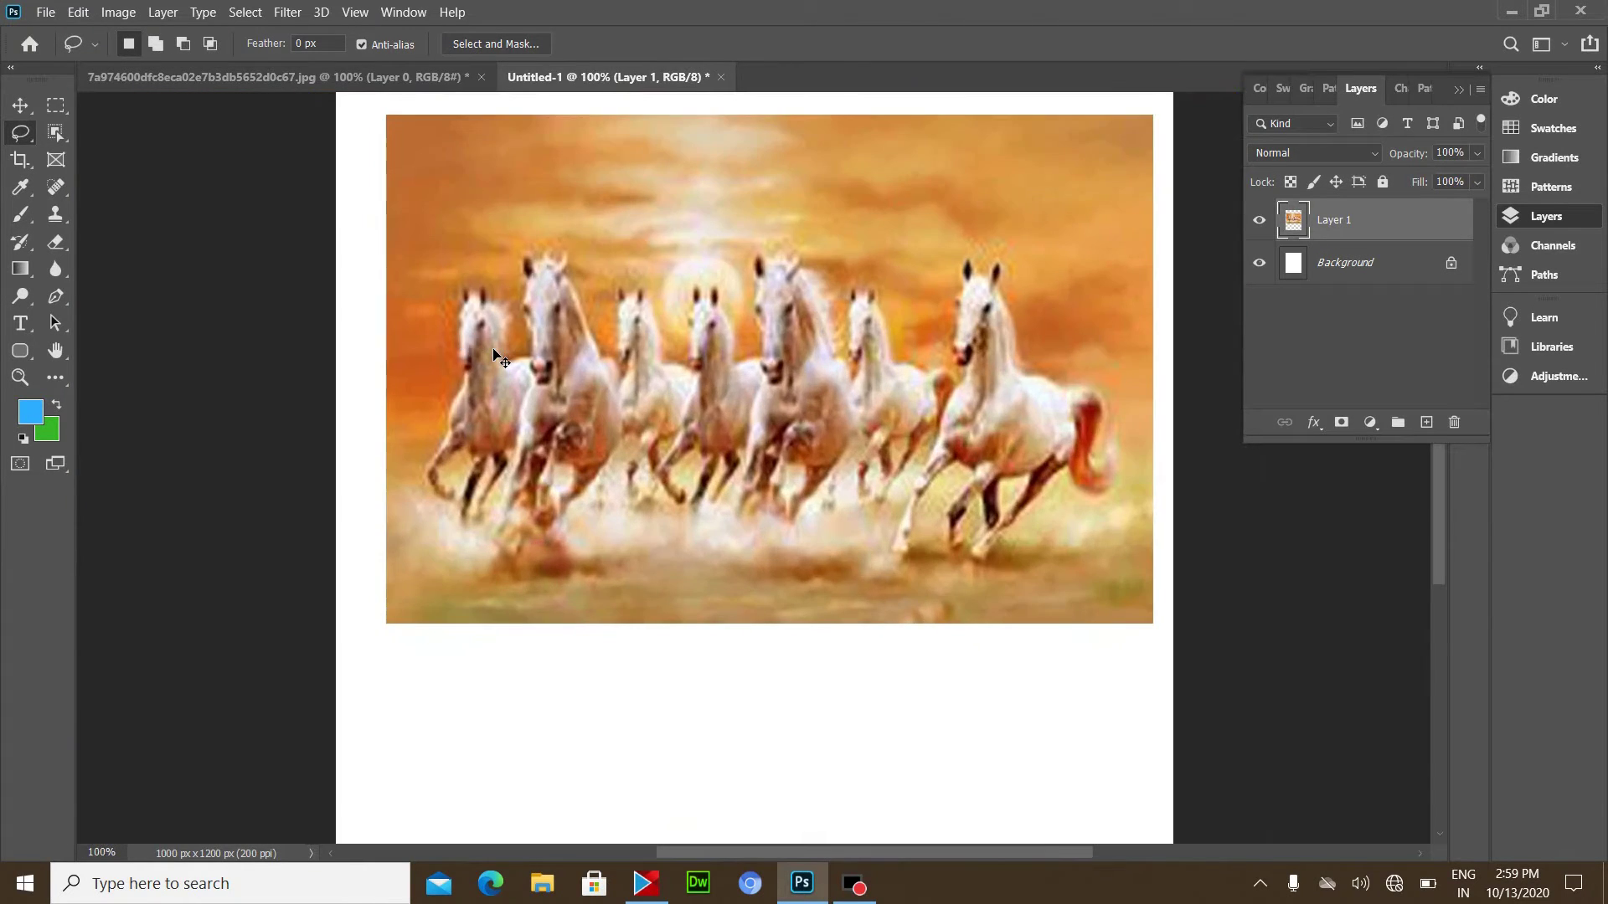
pyautogui.hotkey('ctrl', '+')
pyautogui.hotkey('ctrl', '-')
pyautogui.moveTo(448, 299); pyautogui.dragTo(445, 416)
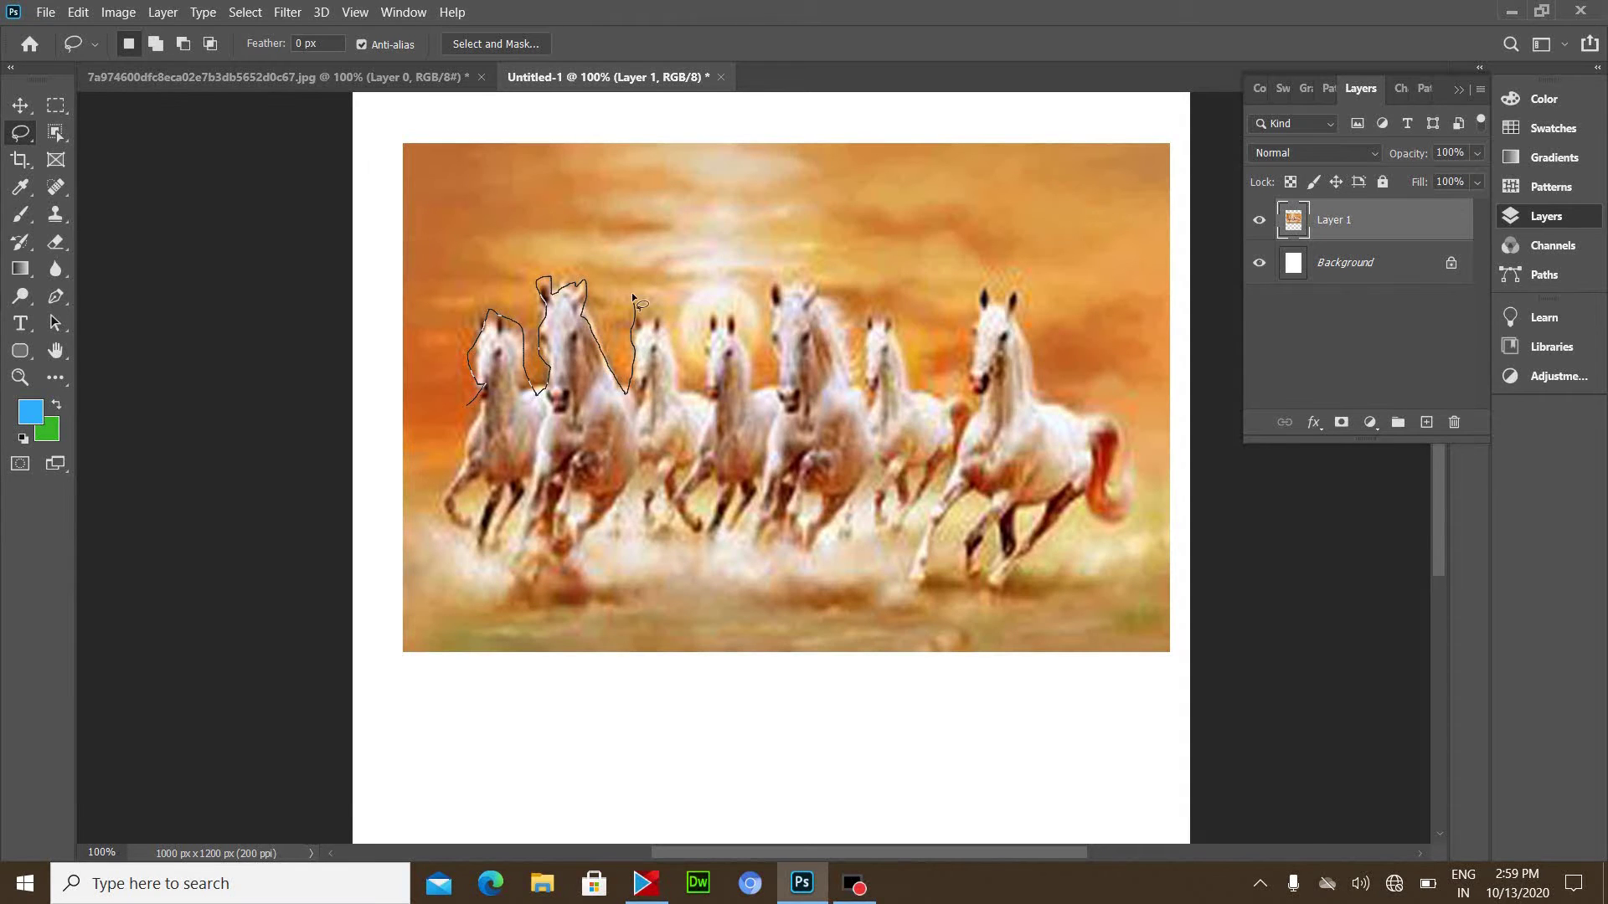
pyautogui.moveTo(598, 155)
pyautogui.mouseDown()
pyautogui.moveTo(424, 118)
pyautogui.moveTo(384, 240)
pyautogui.moveTo(414, 425)
pyautogui.moveTo(452, 422)
pyautogui.mouseUp()
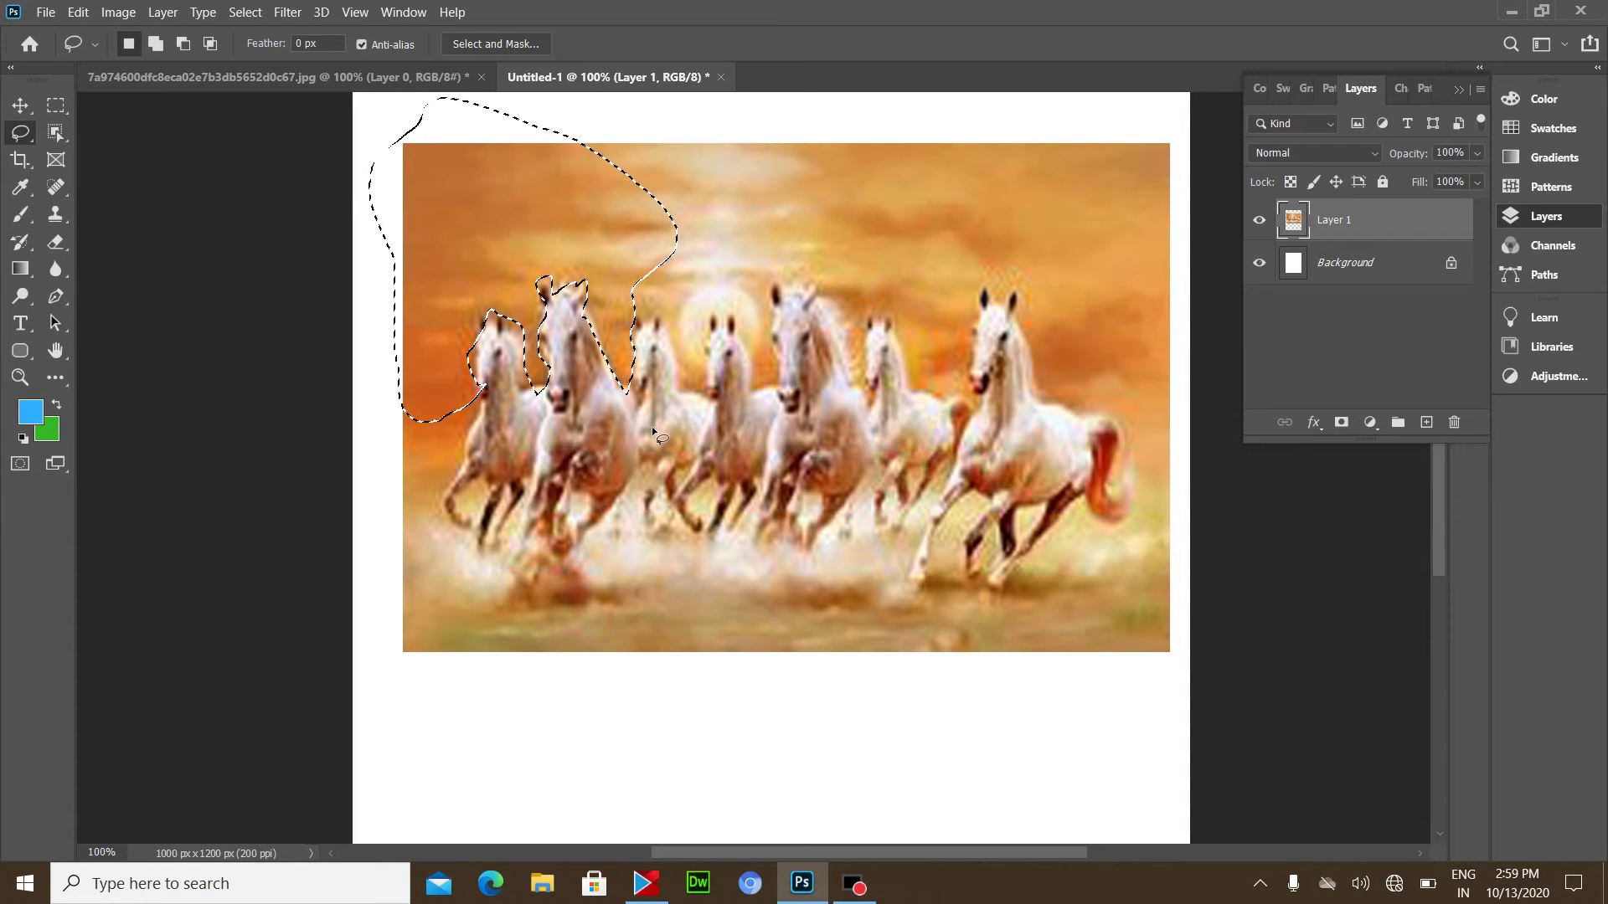
pyautogui.press('Delete')
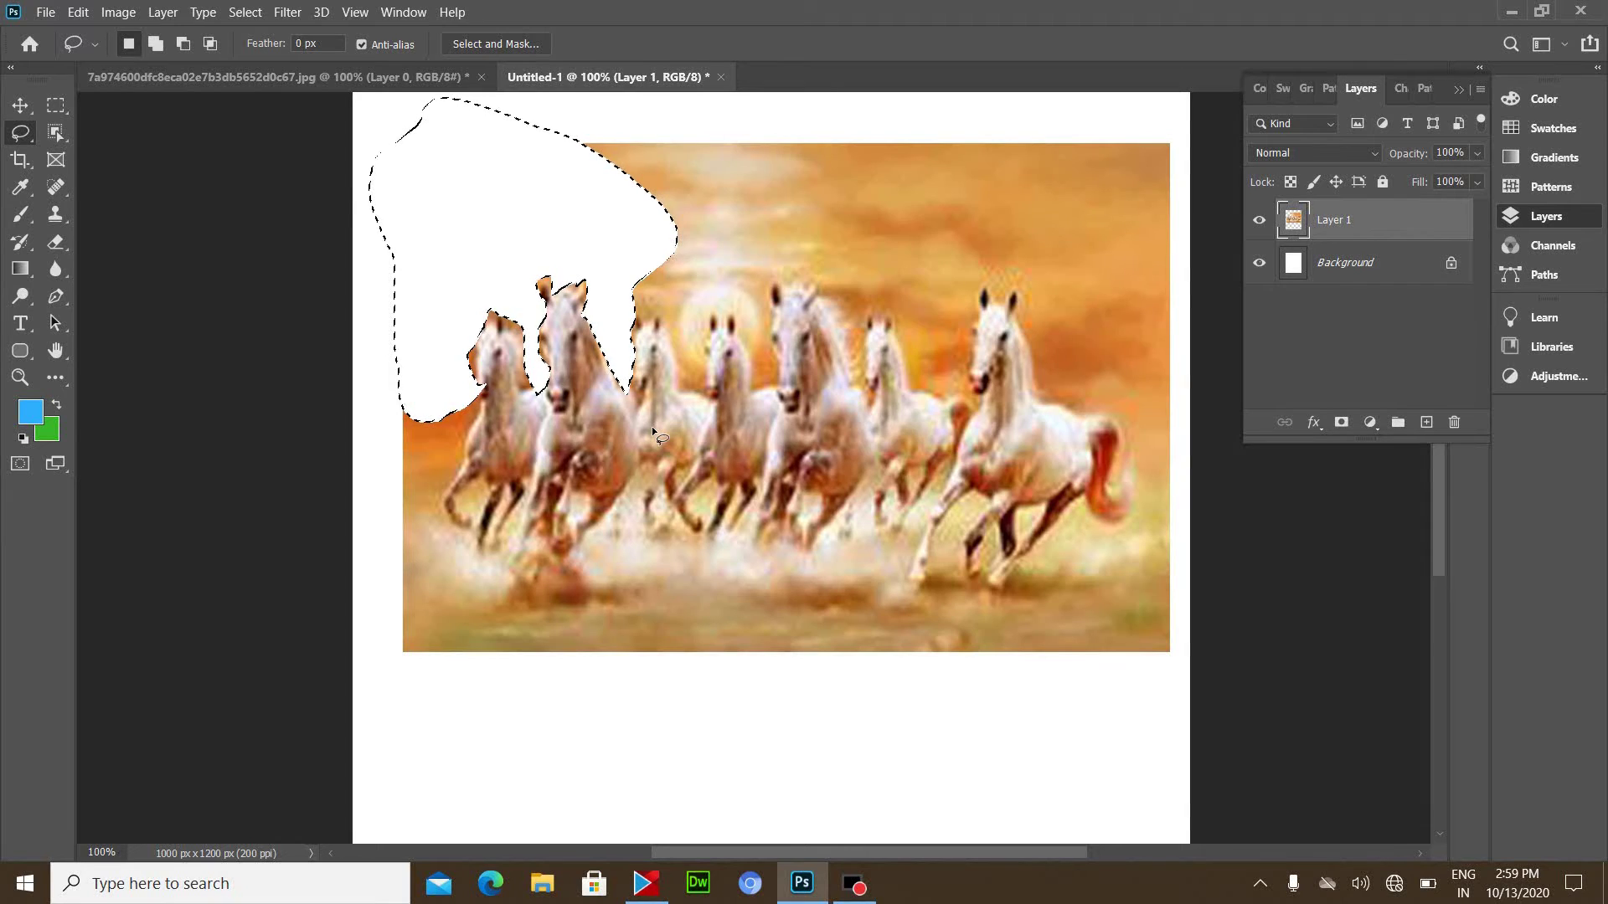
pyautogui.hotkey('ctrl', 'z')
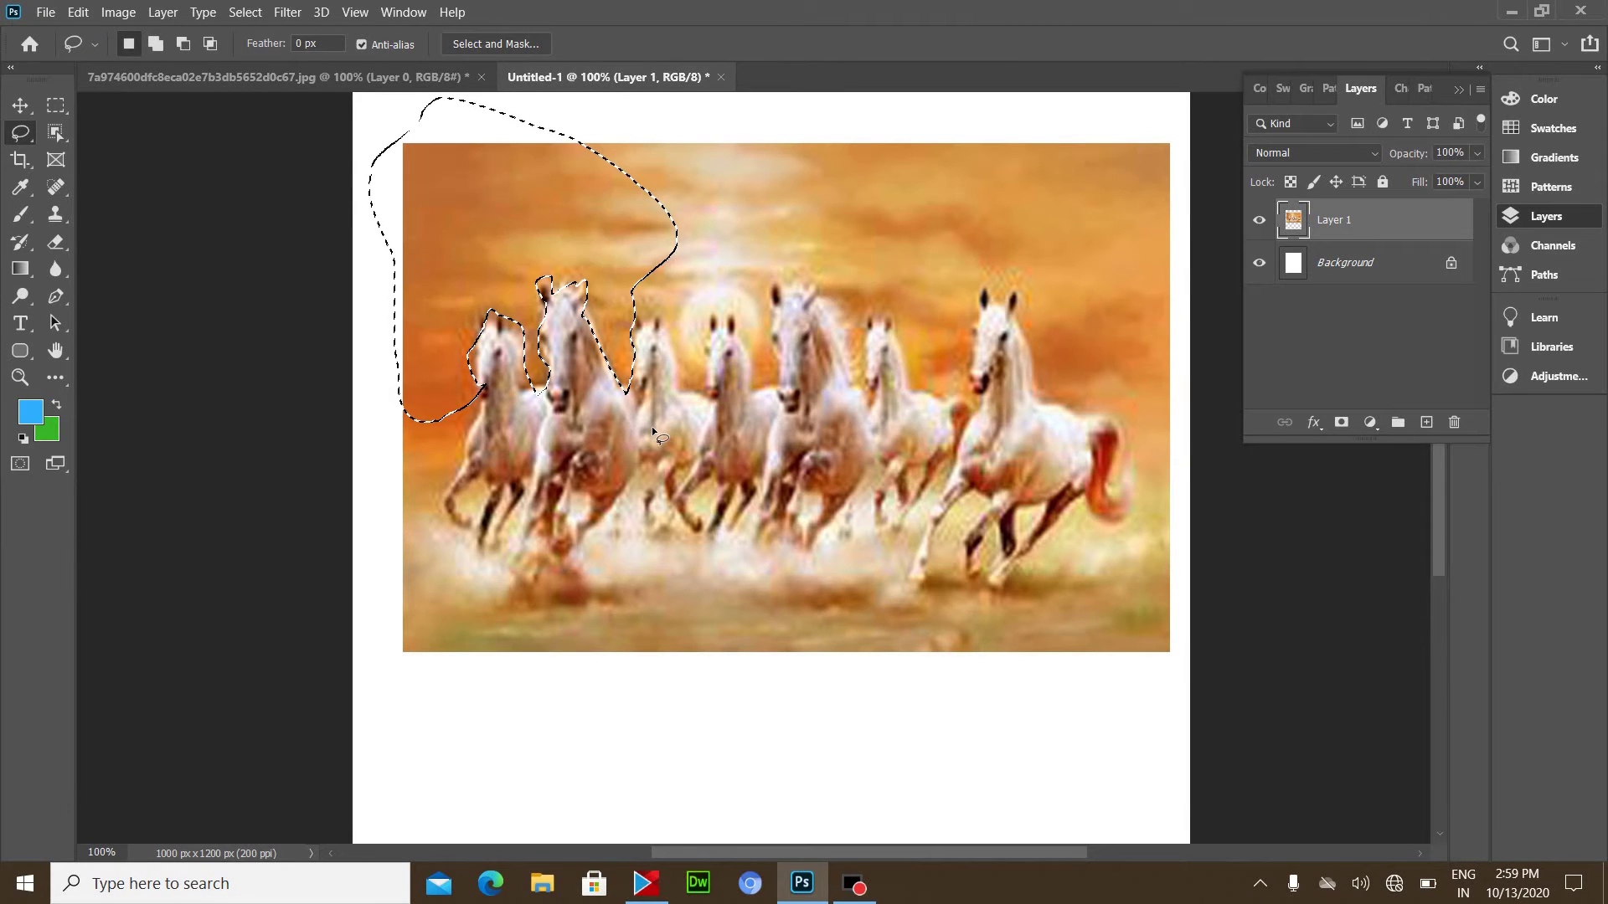
pyautogui.hotkey('ctrl', 'd')
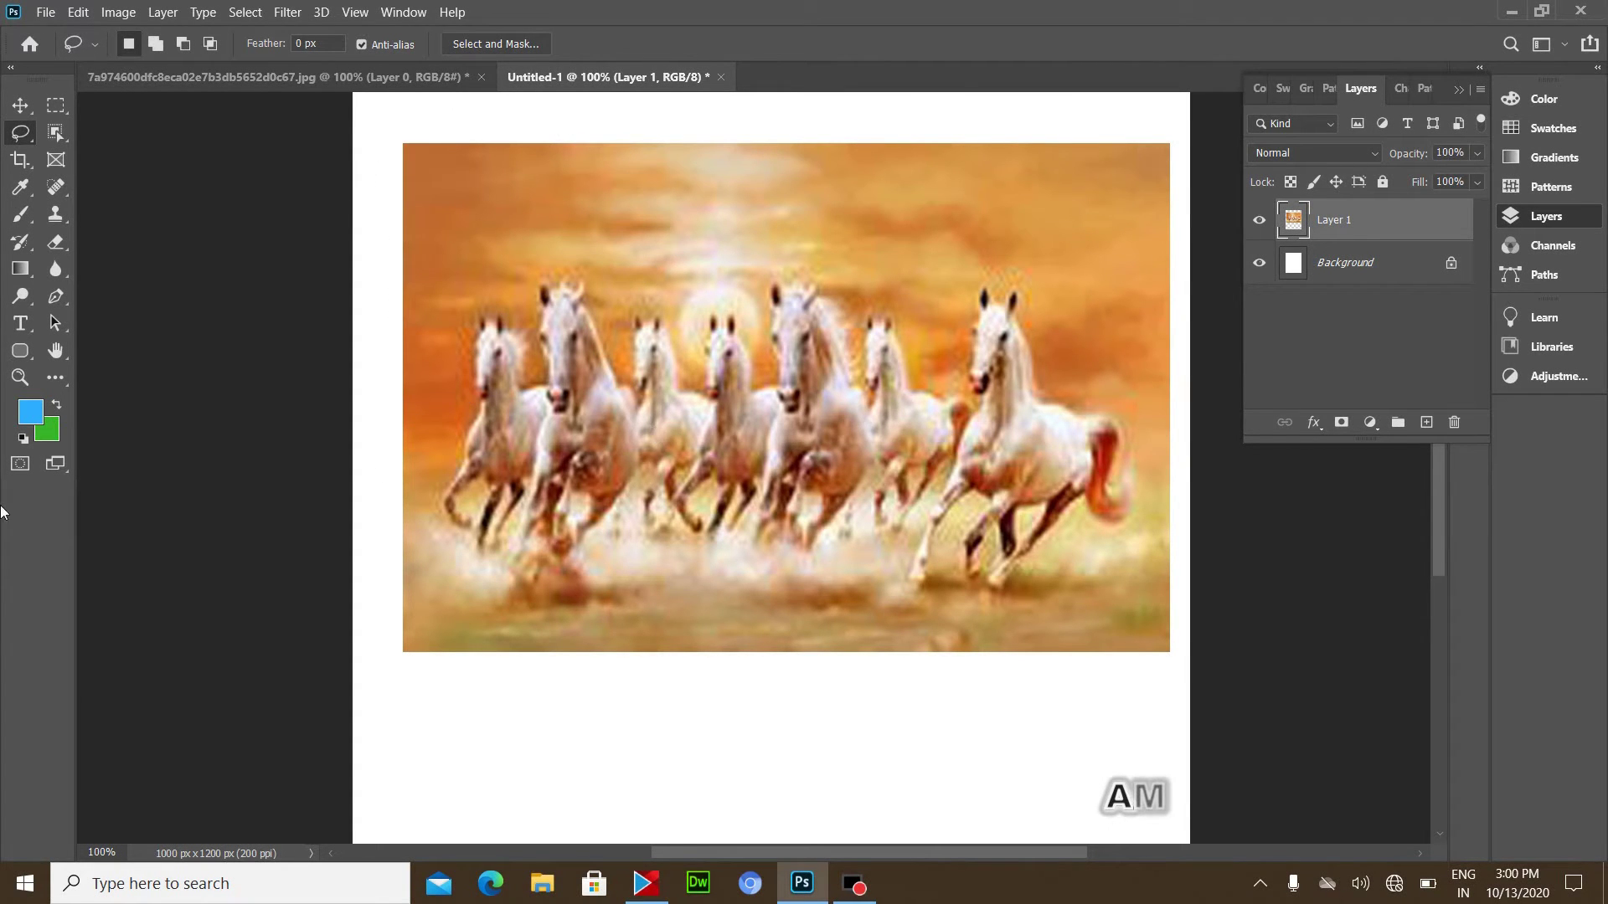
pyautogui.rightClick(22, 134)
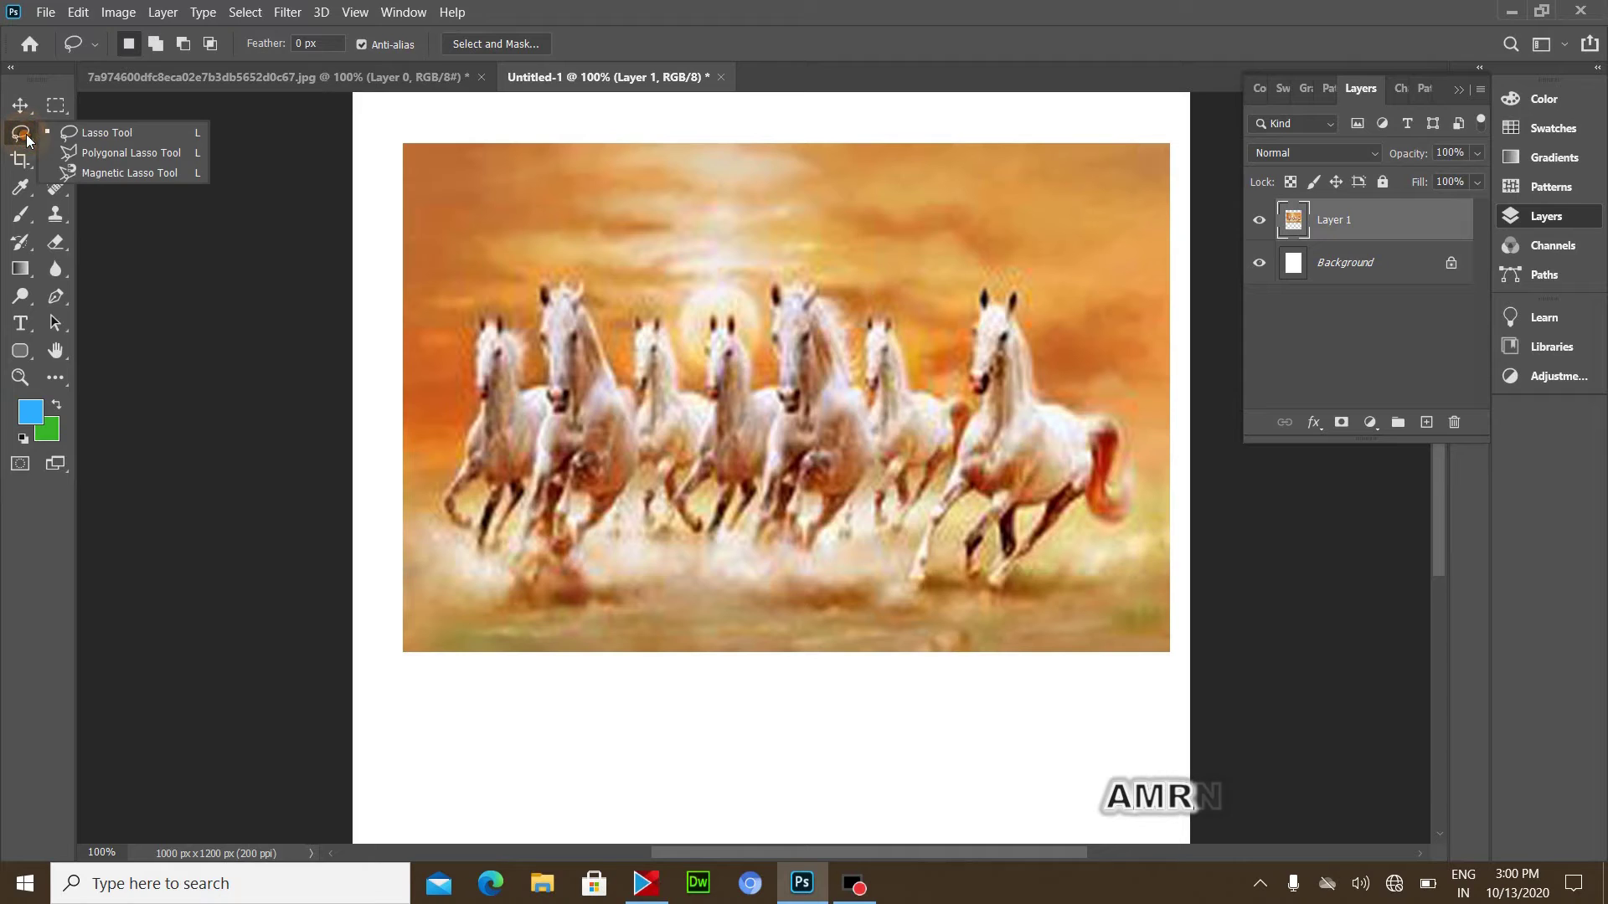
# - Draw a trial polygonal lasso outline around the leftmost horses and discard it
pyautogui.click(119, 155)
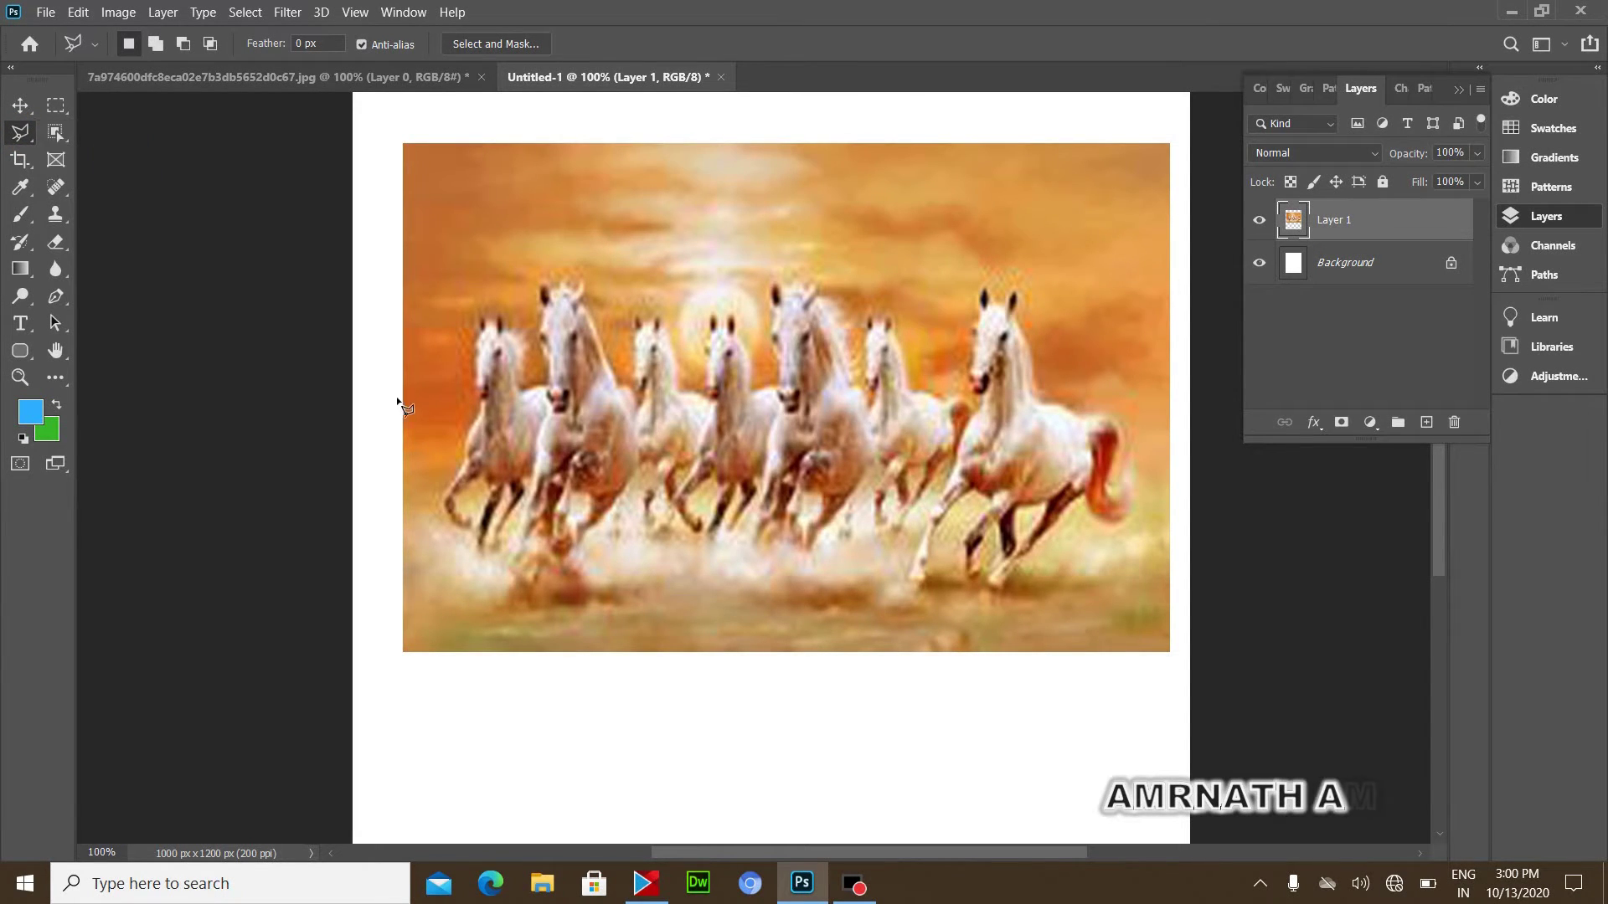
pyautogui.click(436, 473)
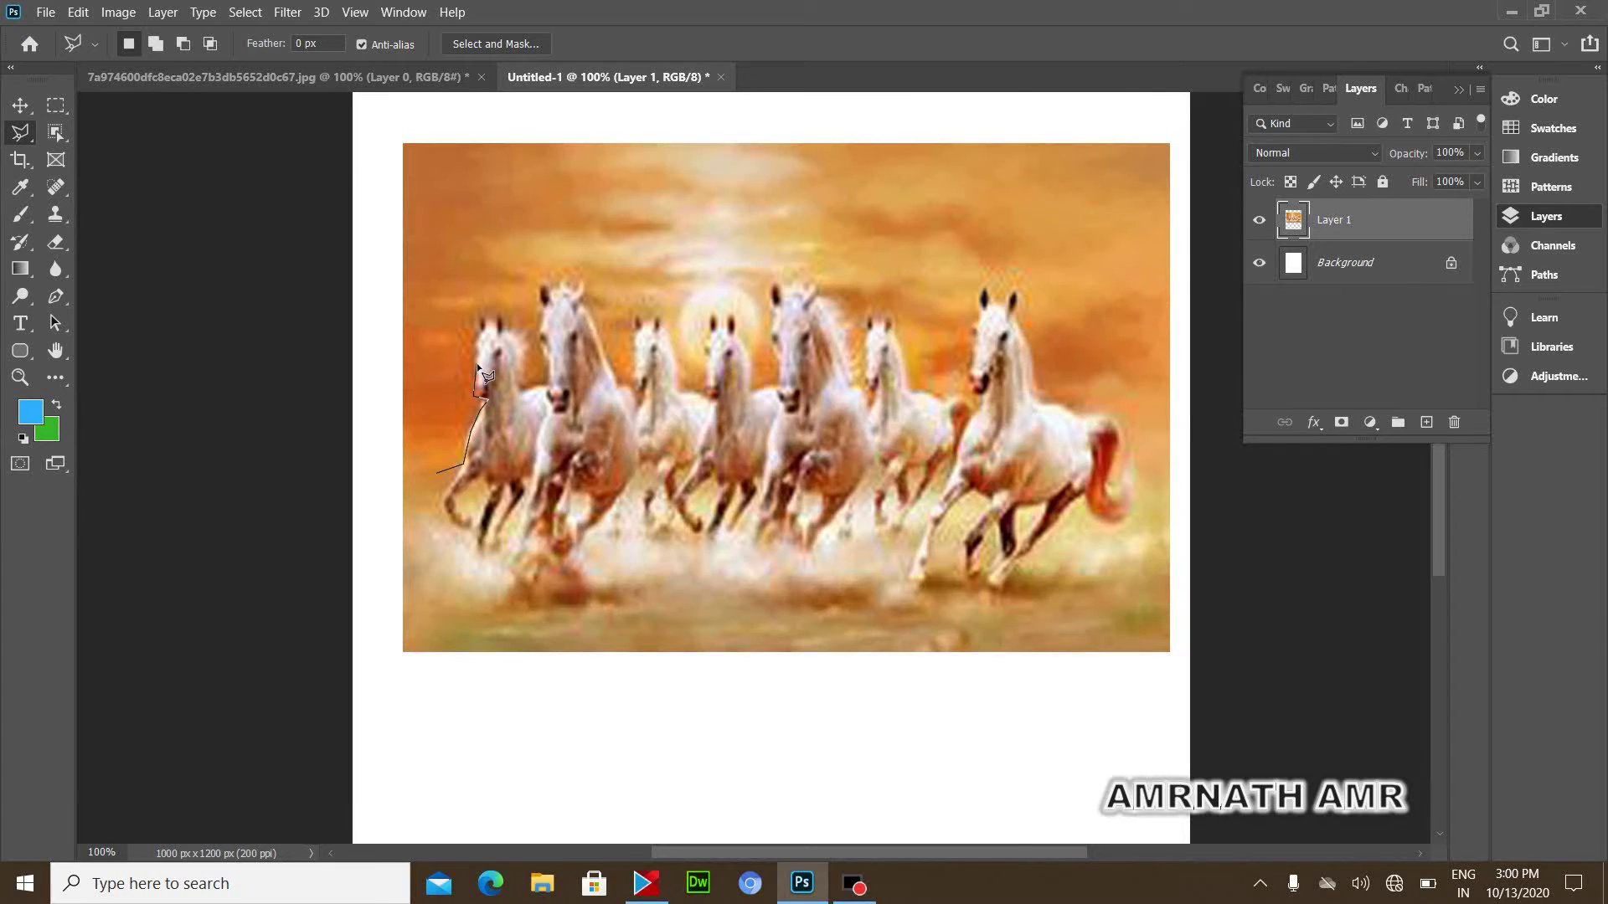
pyautogui.click(476, 334)
pyautogui.click(493, 313)
pyautogui.click(539, 366)
pyautogui.click(579, 224)
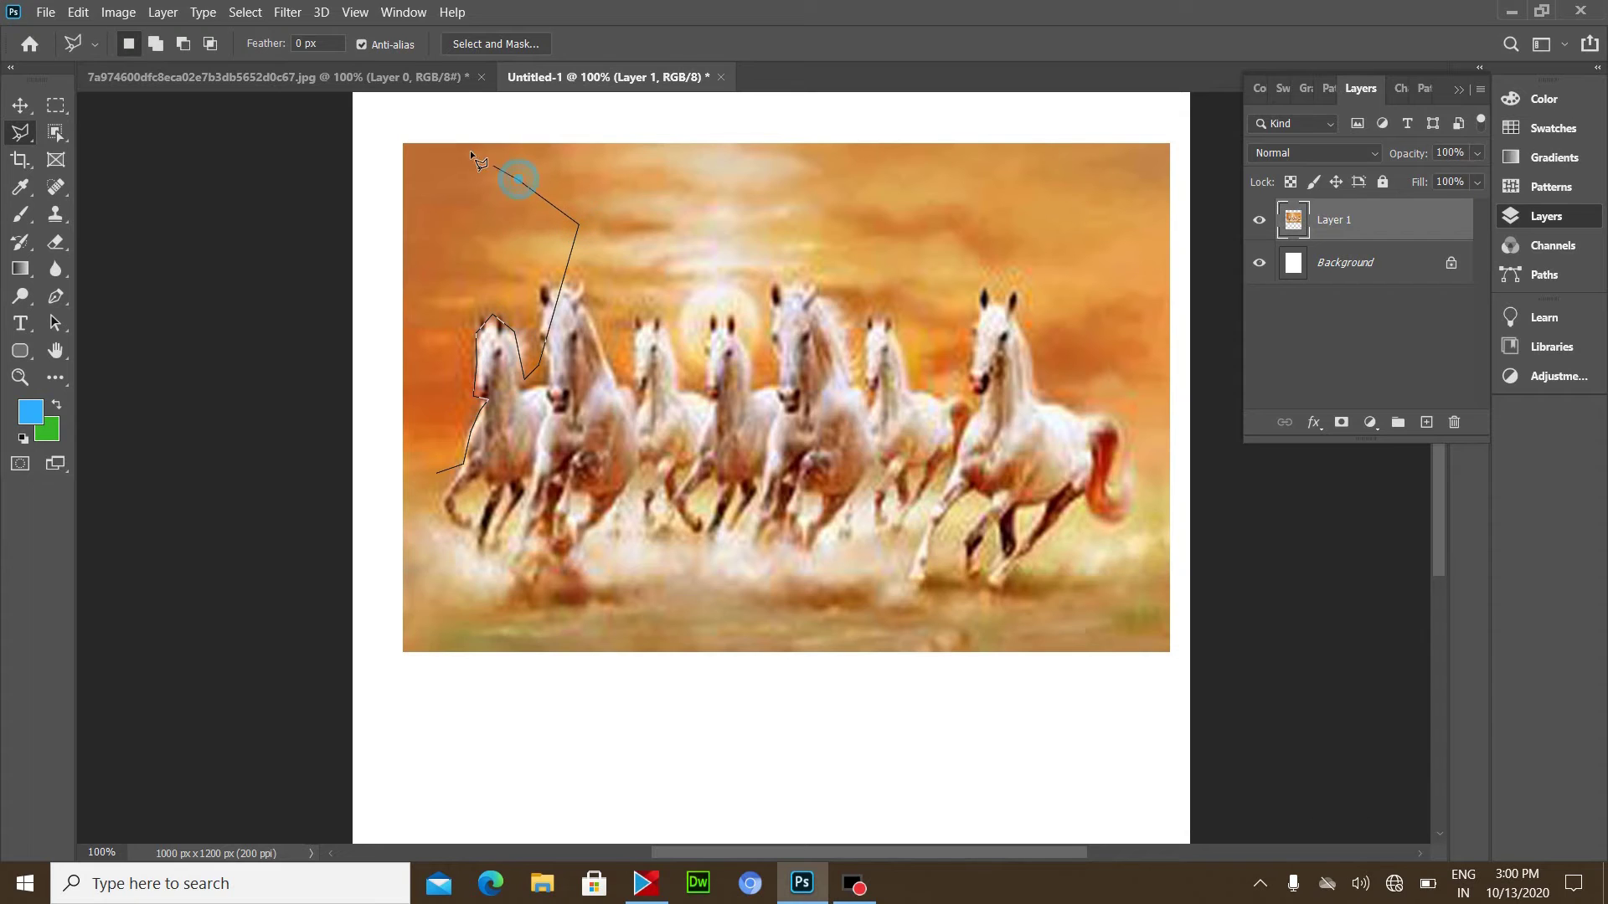
pyautogui.click(418, 122)
pyautogui.click(384, 249)
pyautogui.click(400, 537)
pyautogui.click(455, 468)
pyautogui.hotkey('ctrl', 'd')
# - Select the picture's left and bottom edges with the polygonal lasso, then switch to the Magnetic Lasso
pyautogui.click(452, 444)
pyautogui.click(375, 339)
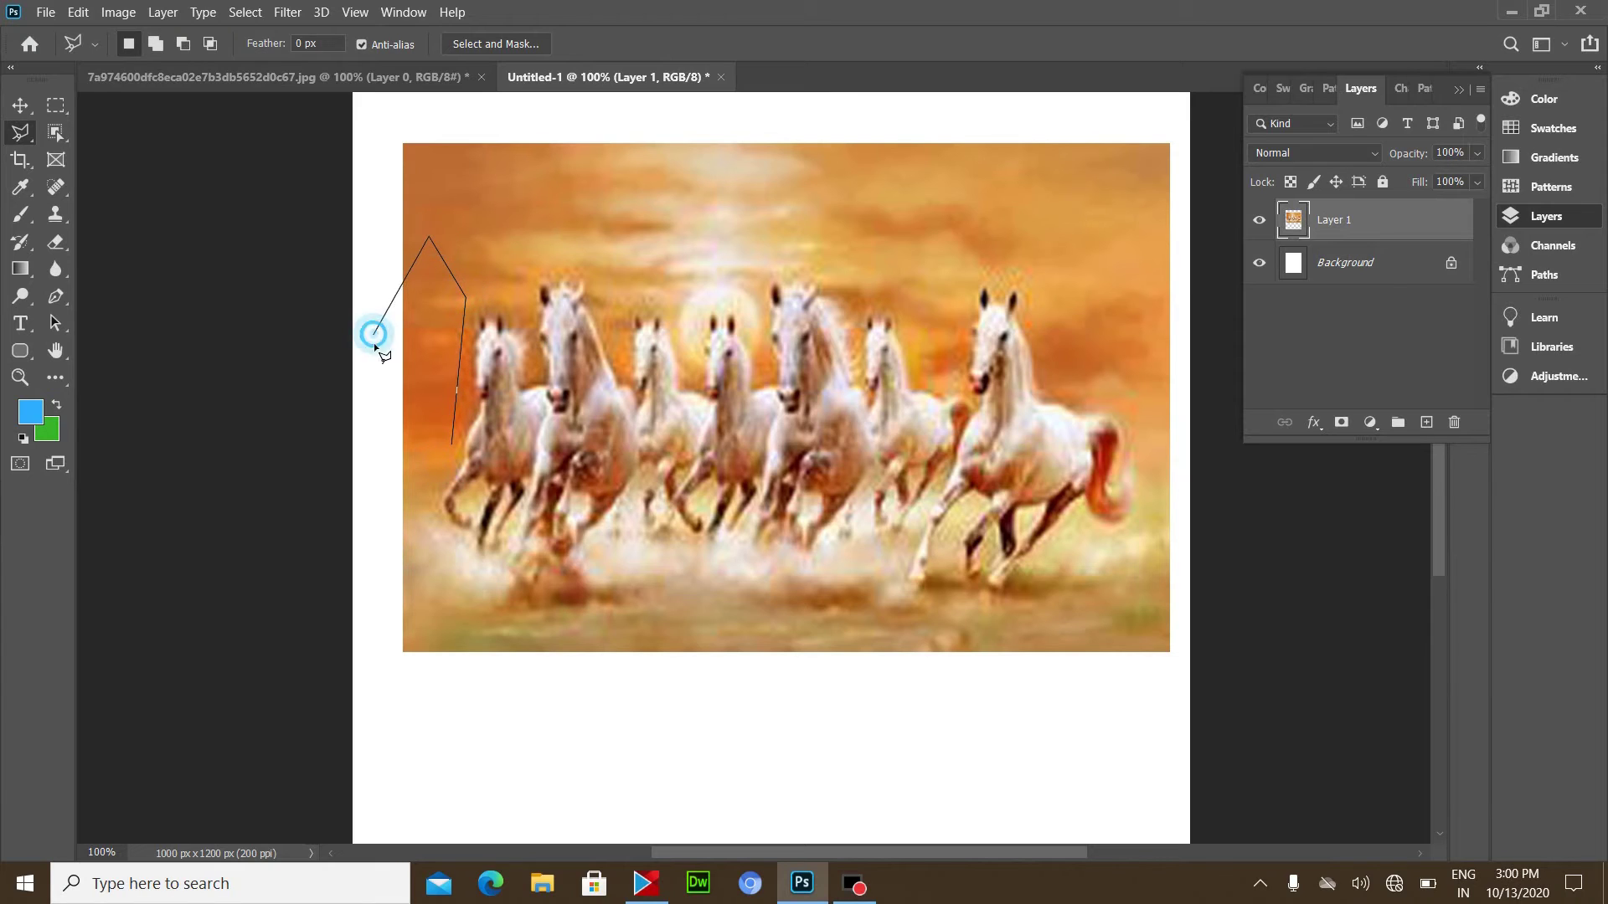
pyautogui.click(386, 550)
pyautogui.click(416, 653)
pyautogui.click(1142, 687)
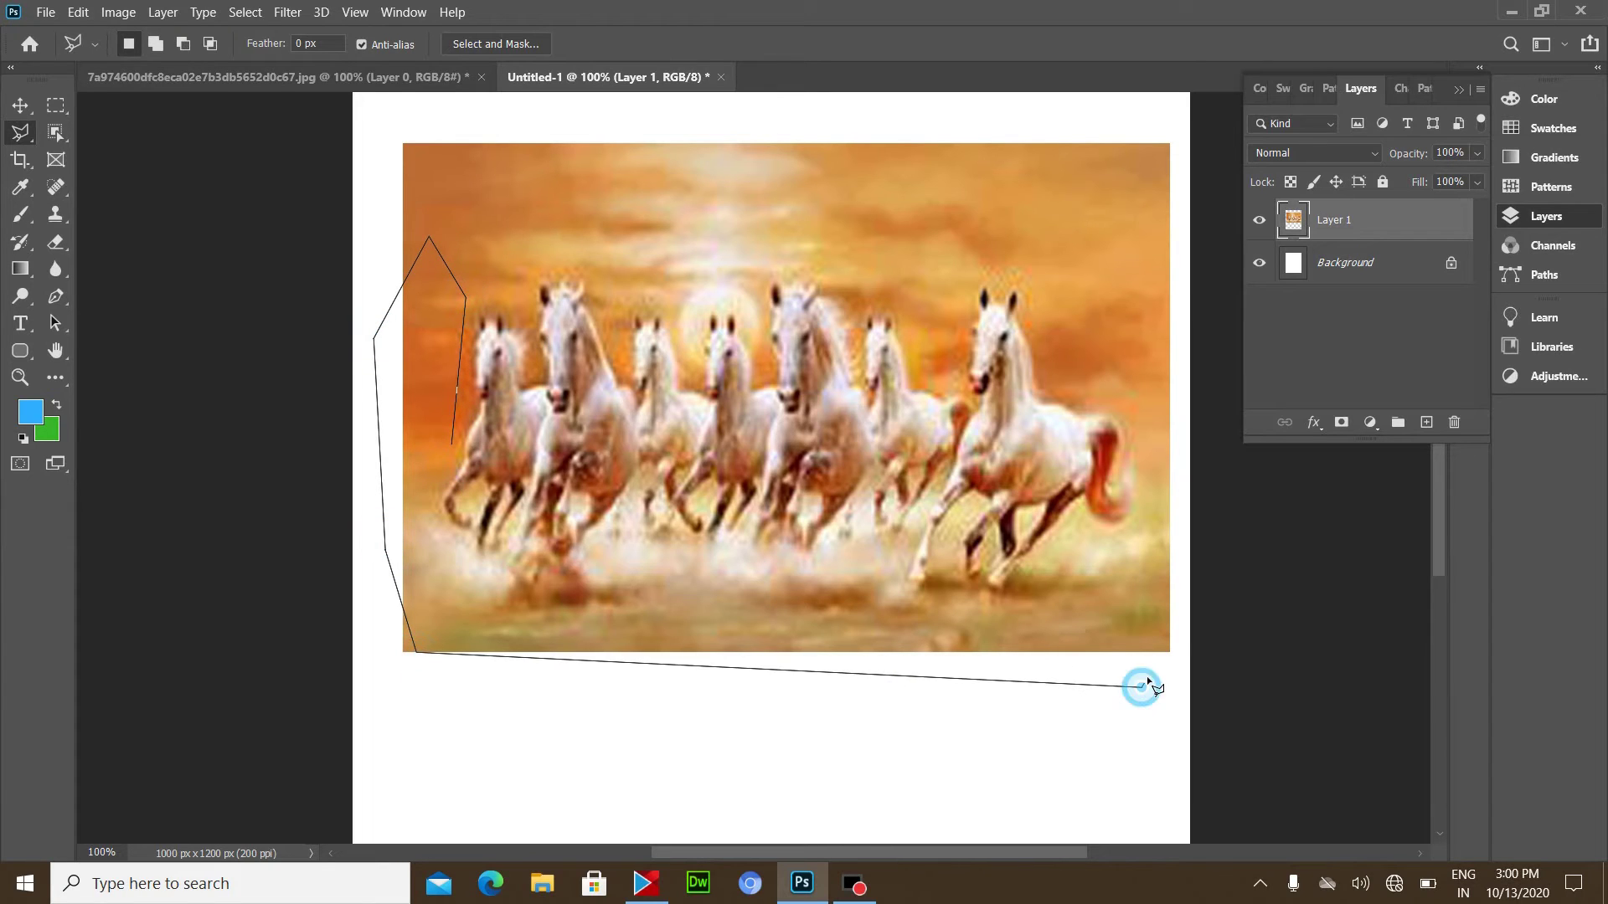
pyautogui.click(552, 616)
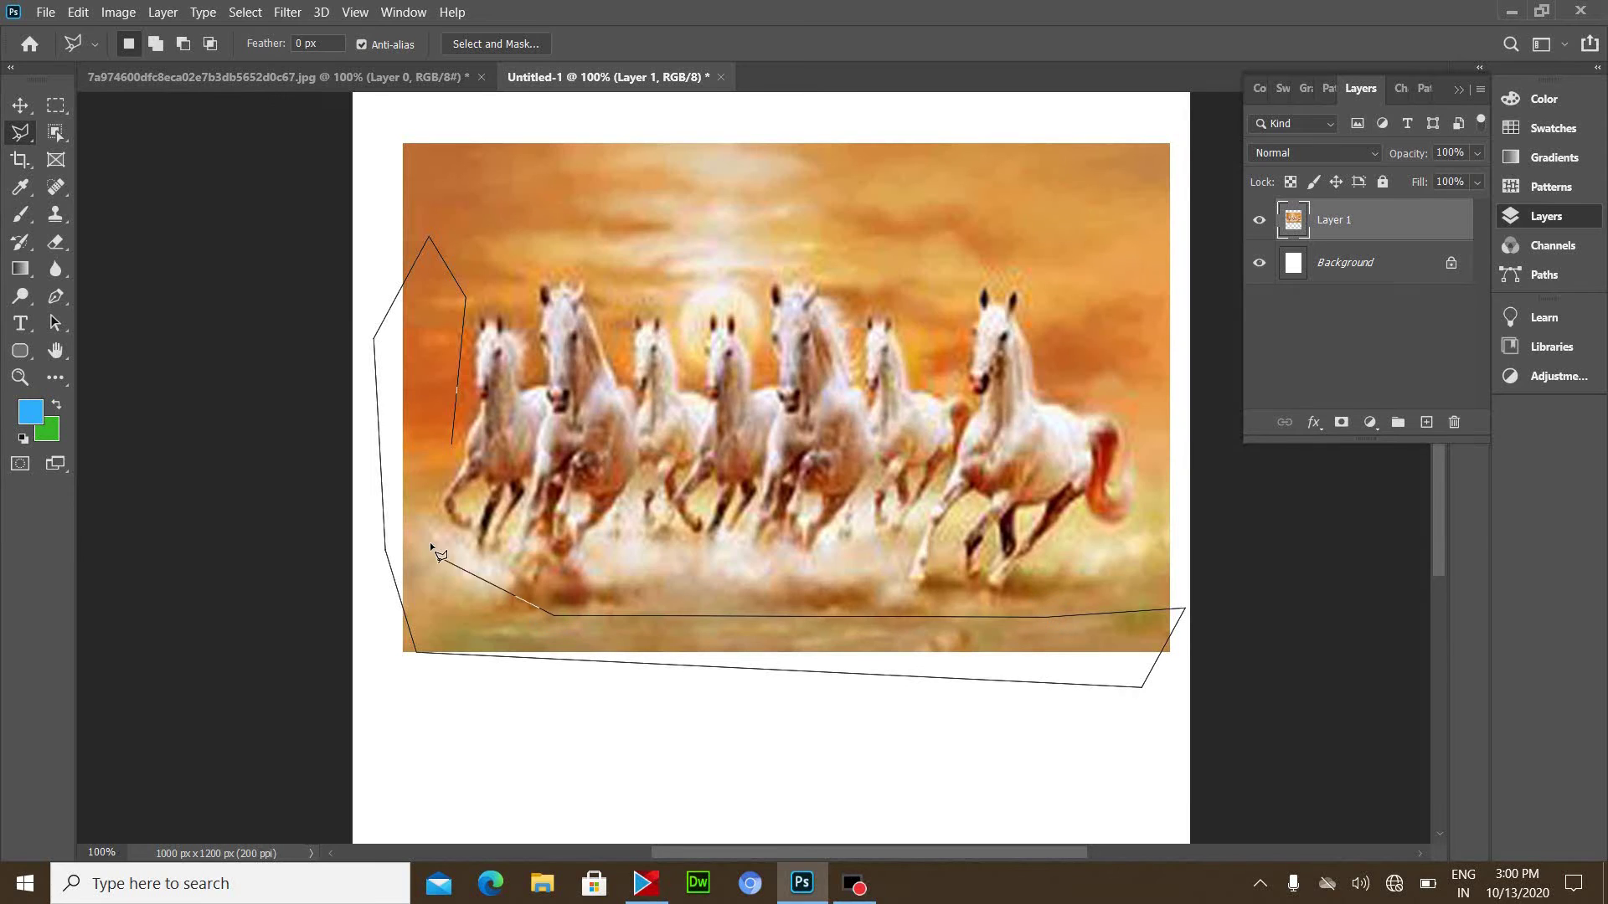
pyautogui.click(455, 448)
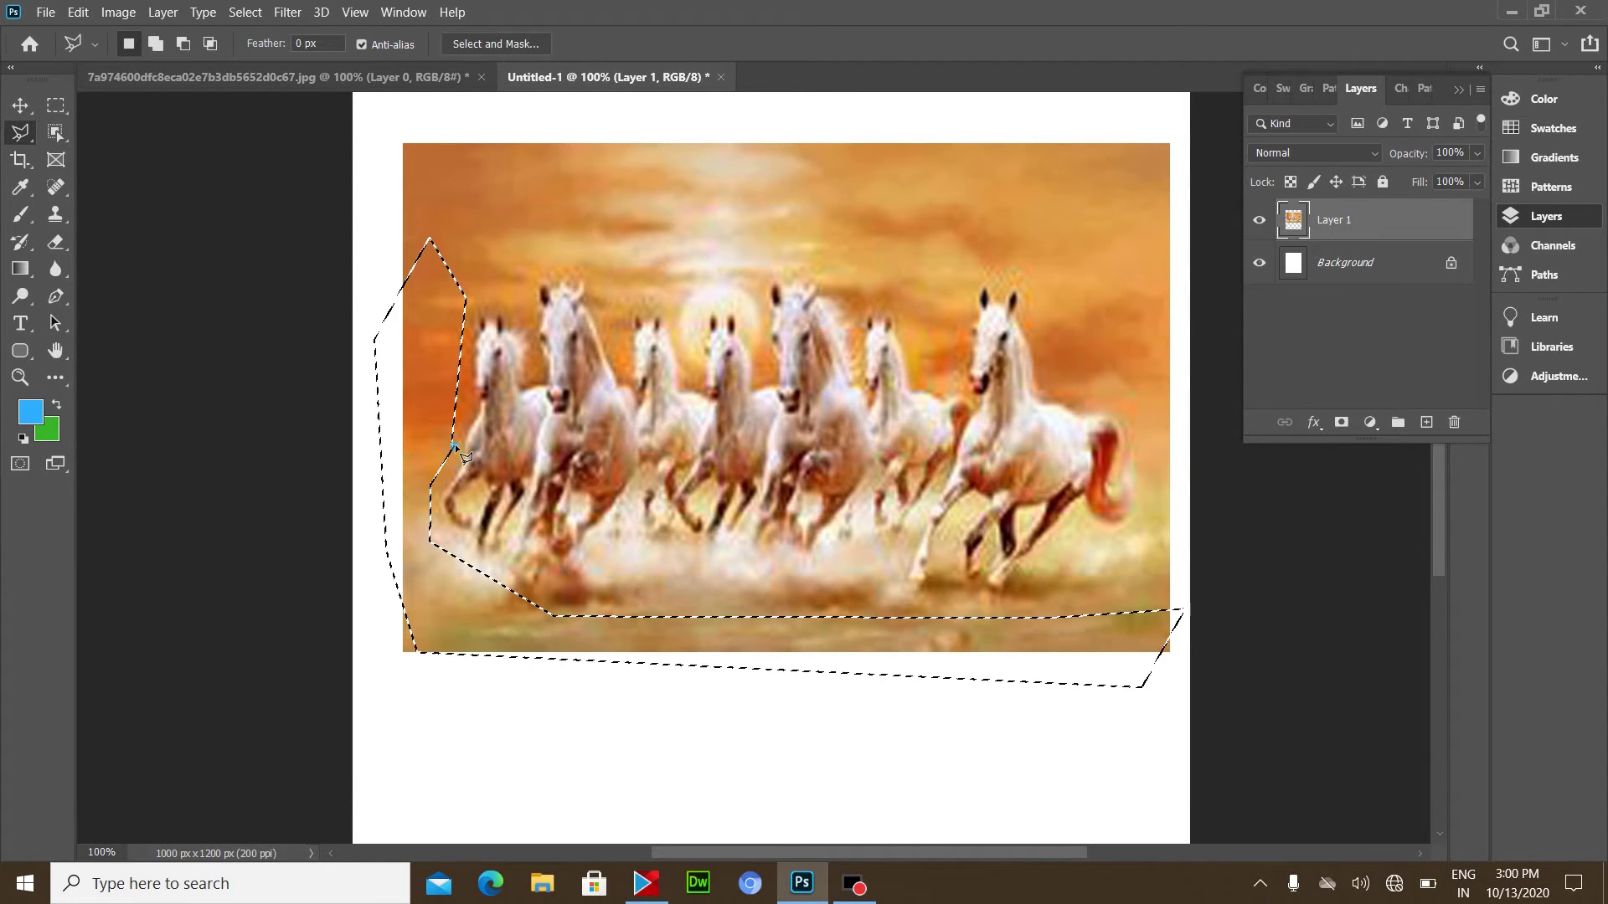
pyautogui.rightClick(24, 134)
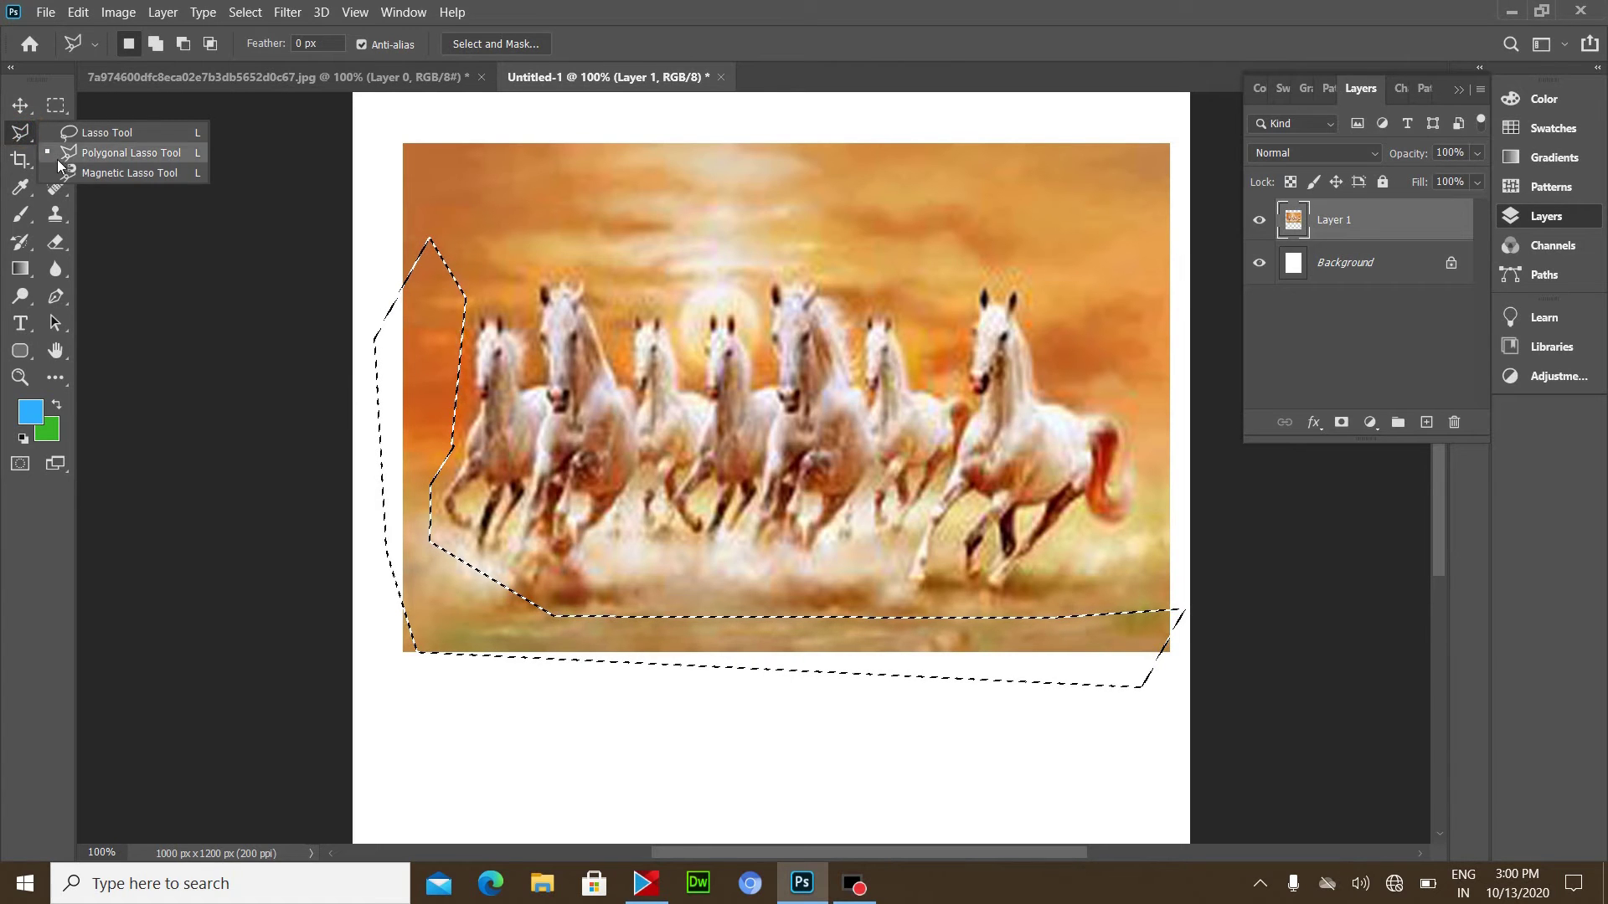
pyautogui.click(128, 172)
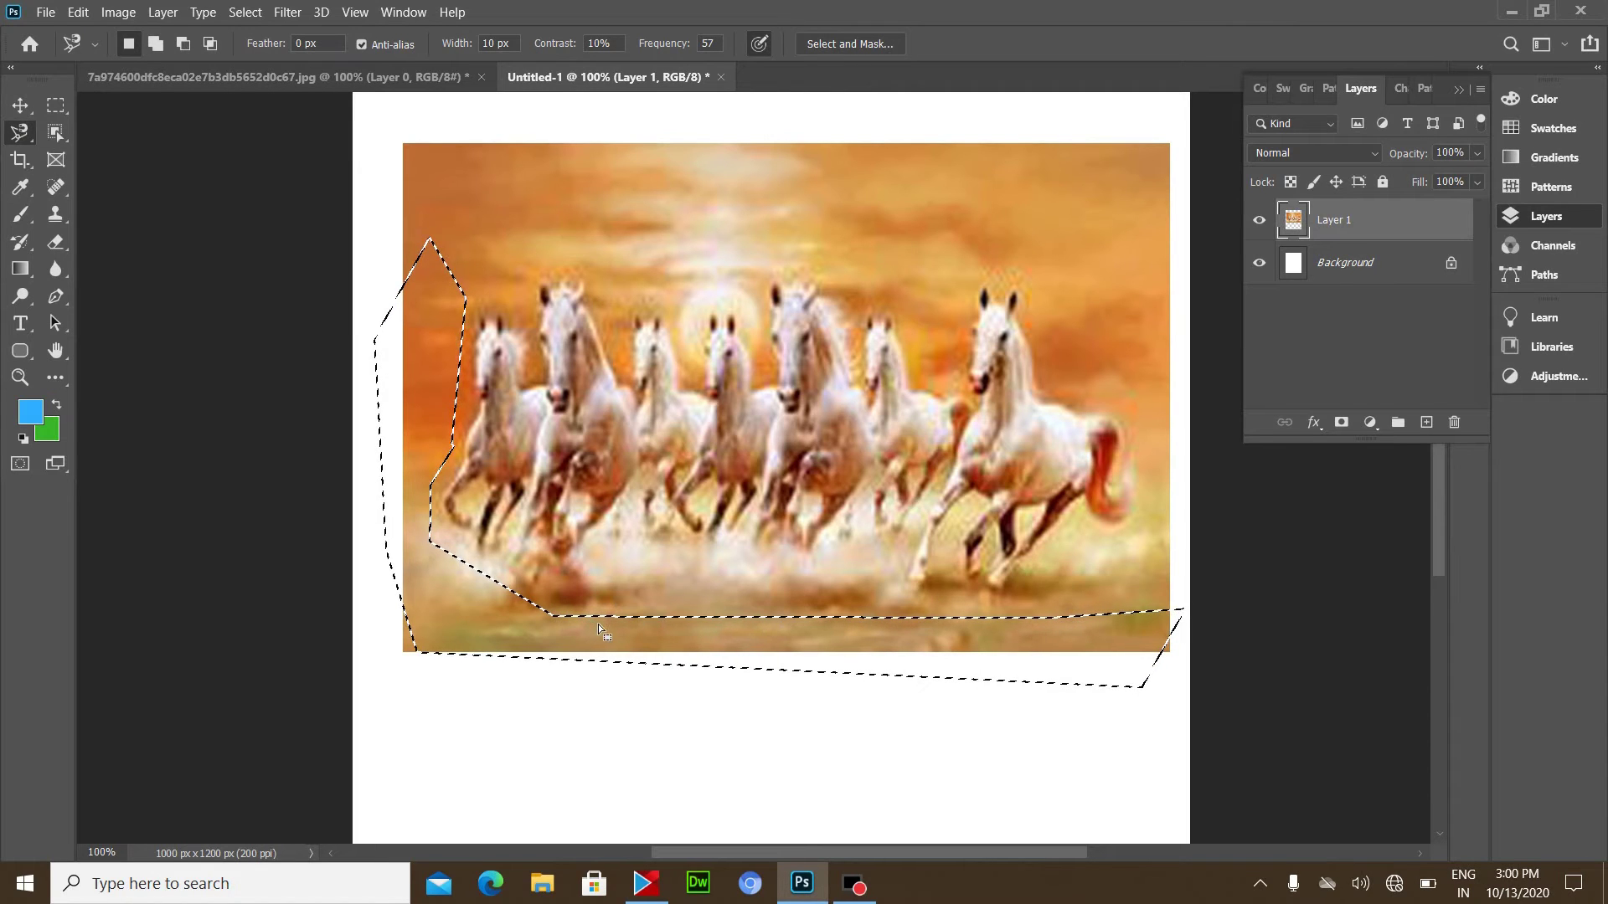
# - Clear the selection and trace a Magnetic Lasso loop around the sky along the horses' heads
pyautogui.hotkey('ctrl', 'd')
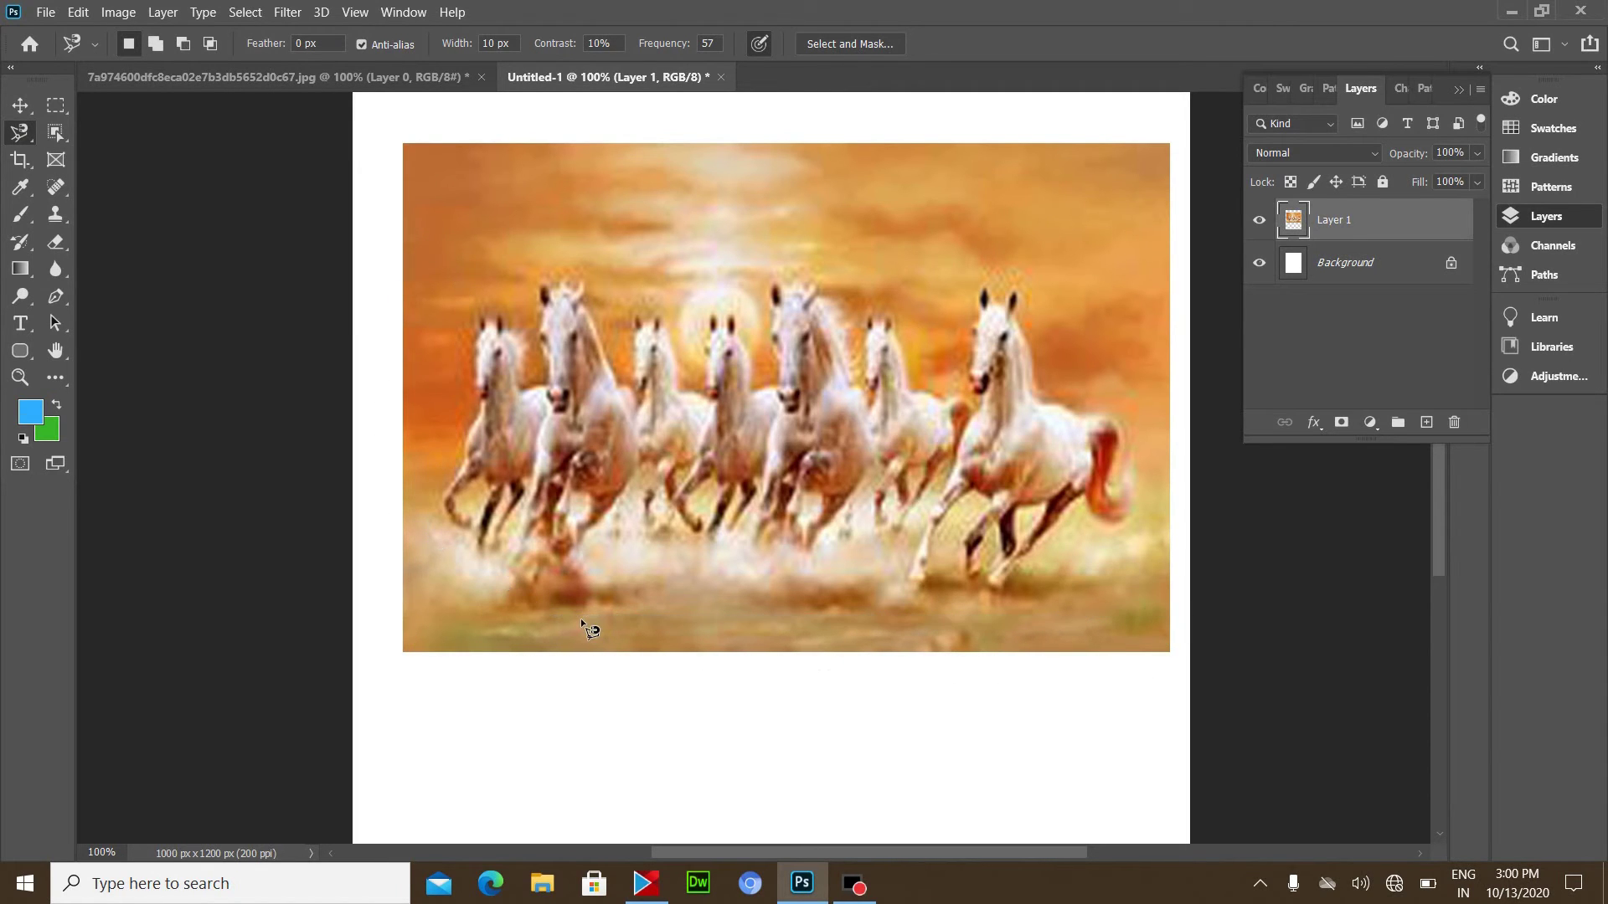
pyautogui.rightClick(12, 142)
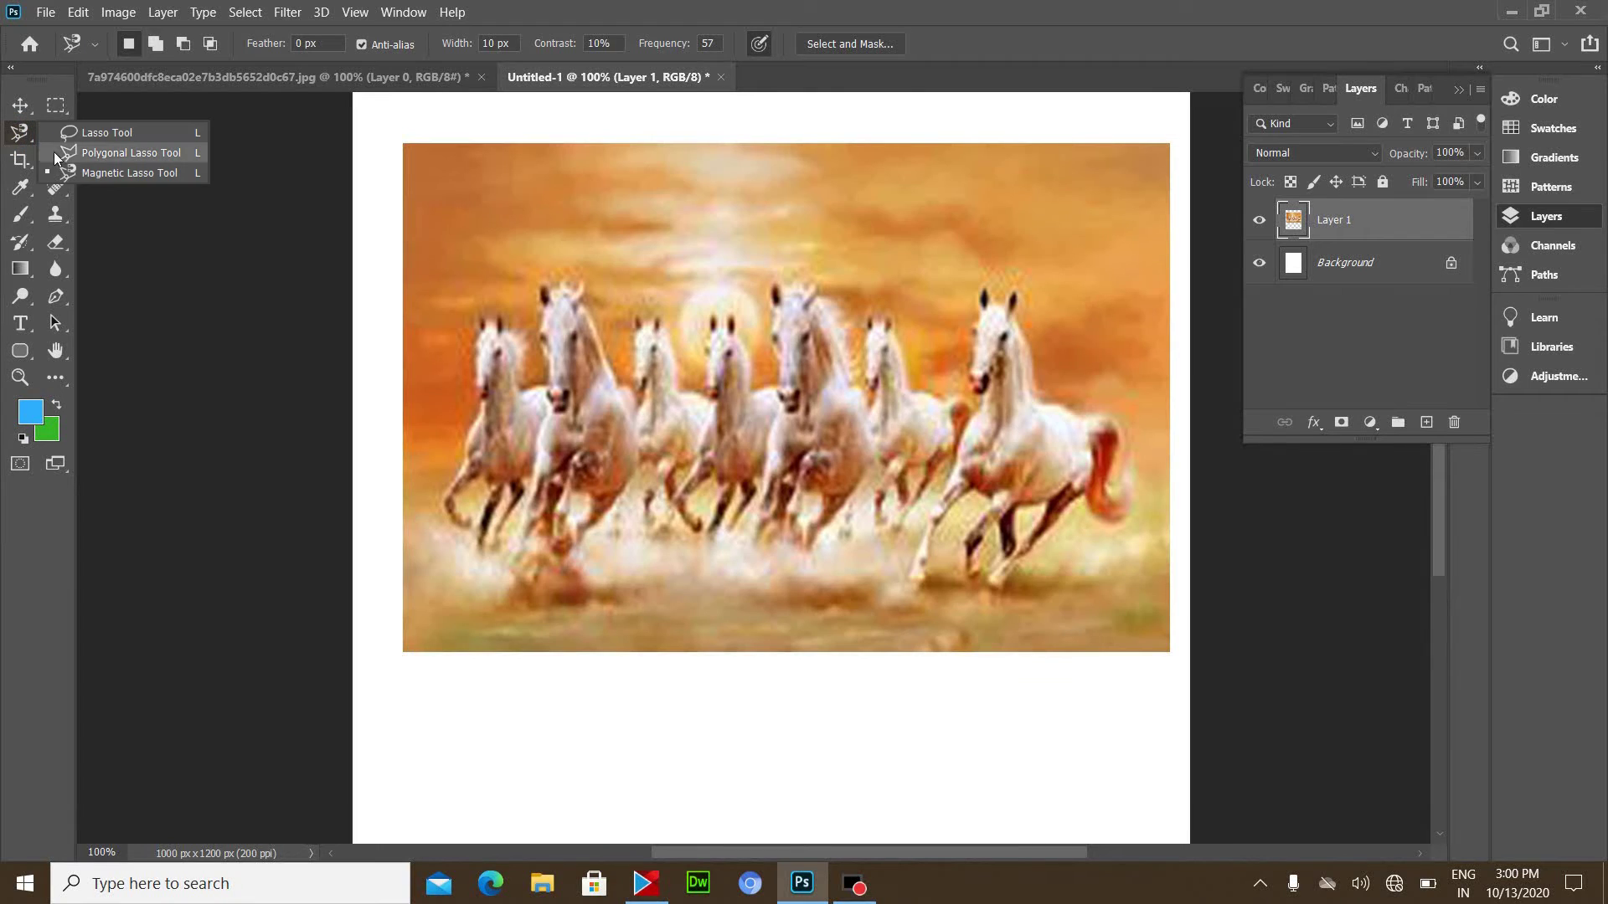
pyautogui.click(105, 175)
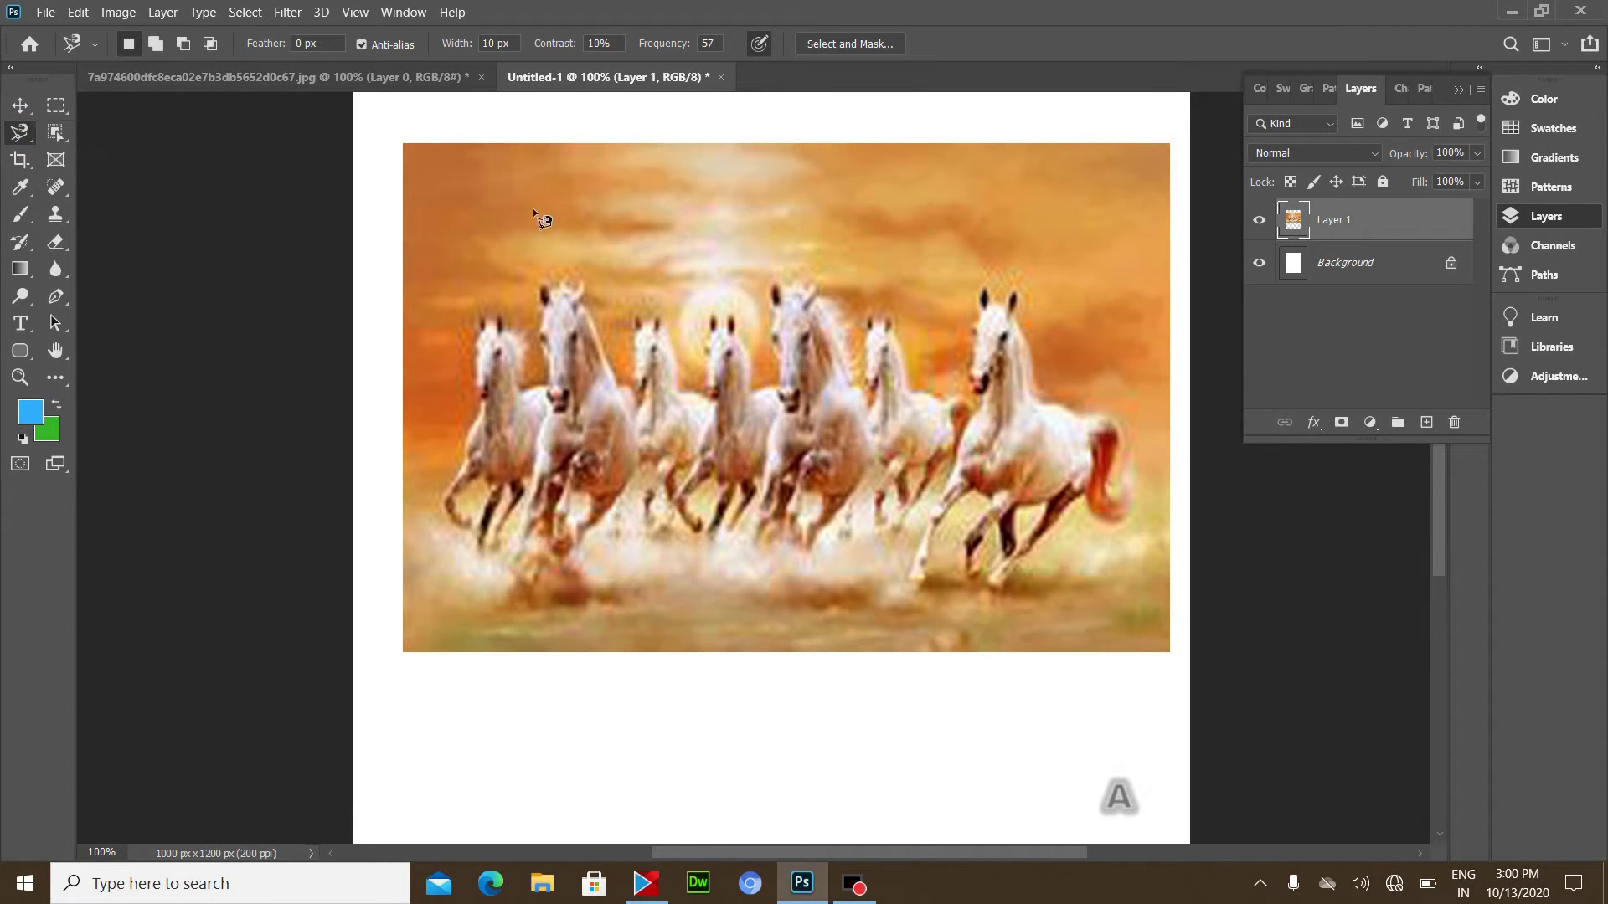
pyautogui.click(454, 193)
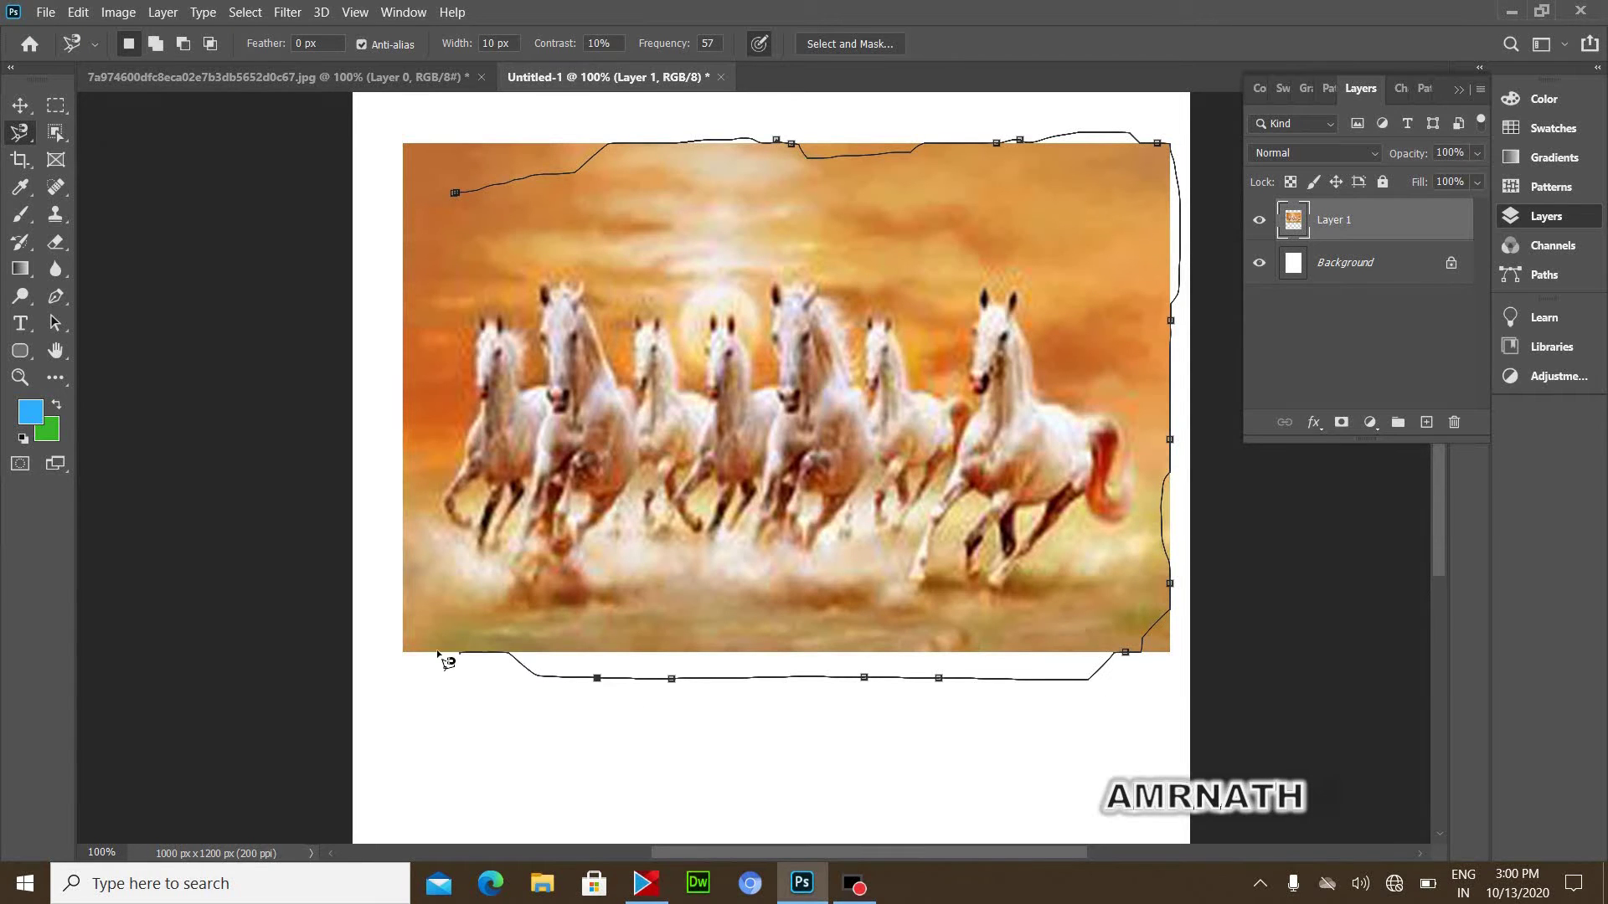
pyautogui.click(459, 192)
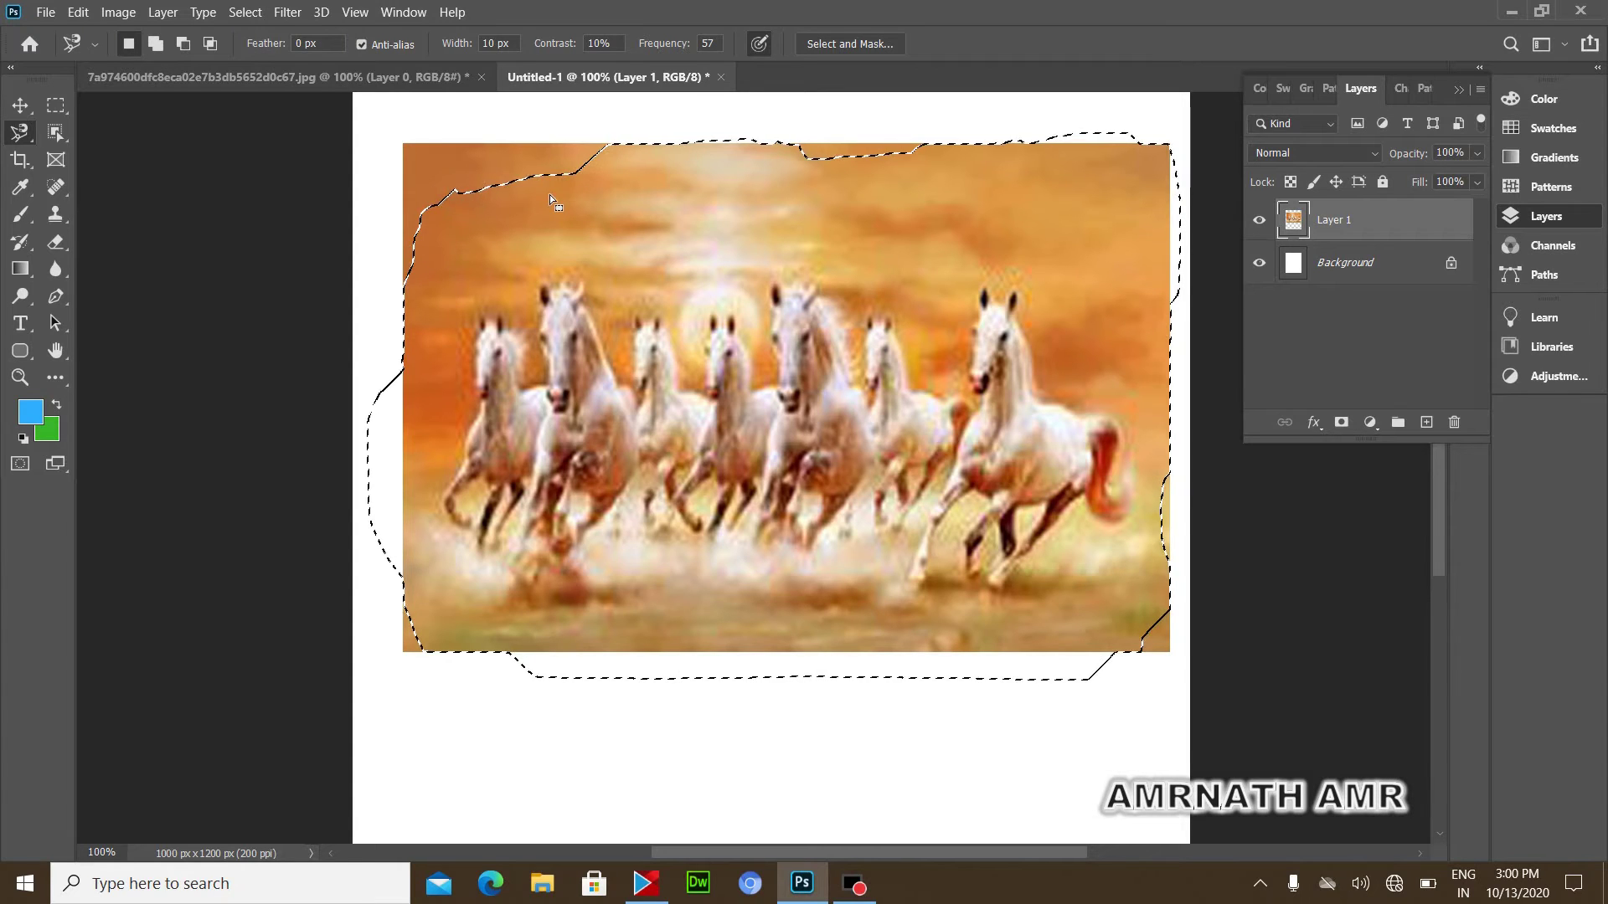
pyautogui.hotkey('ctrl', 'd')
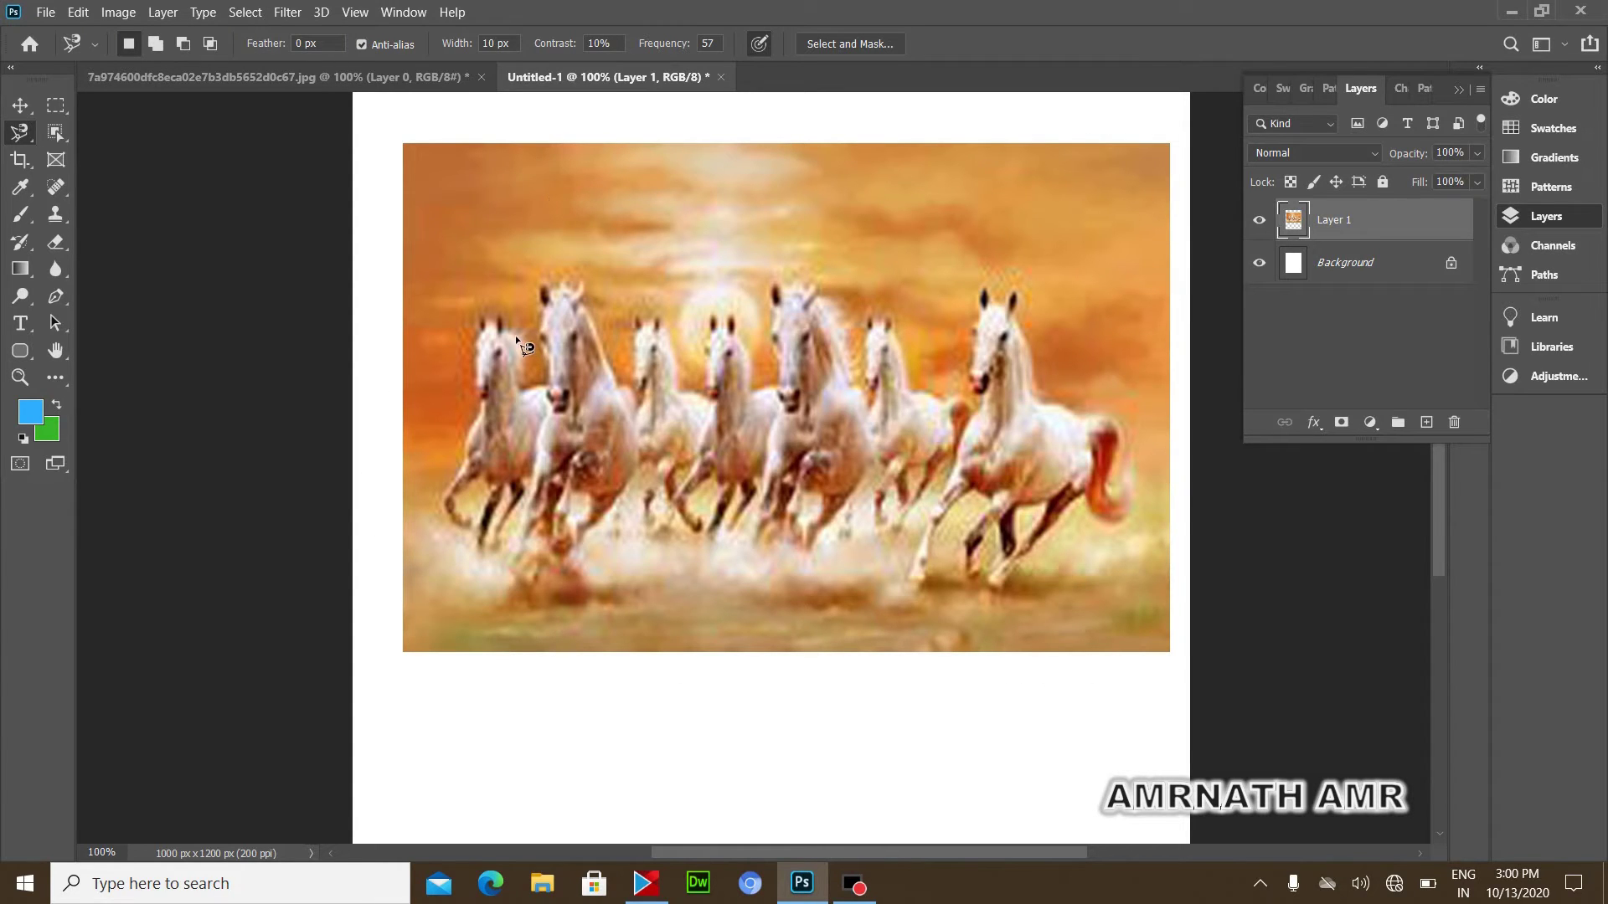
pyautogui.click(515, 330)
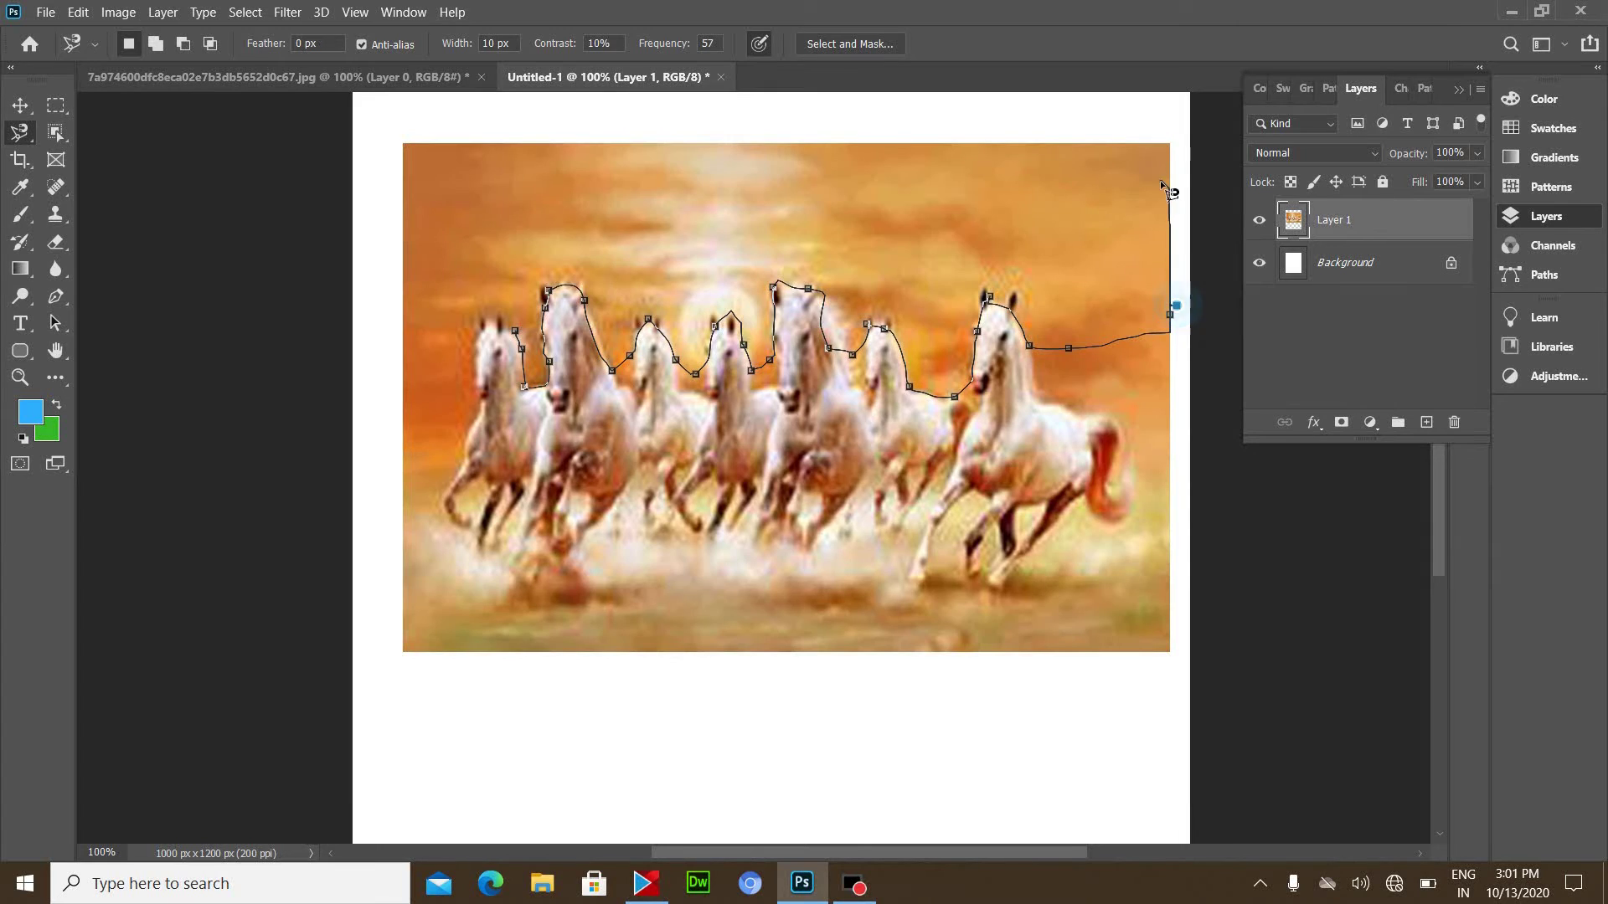
pyautogui.click(519, 337)
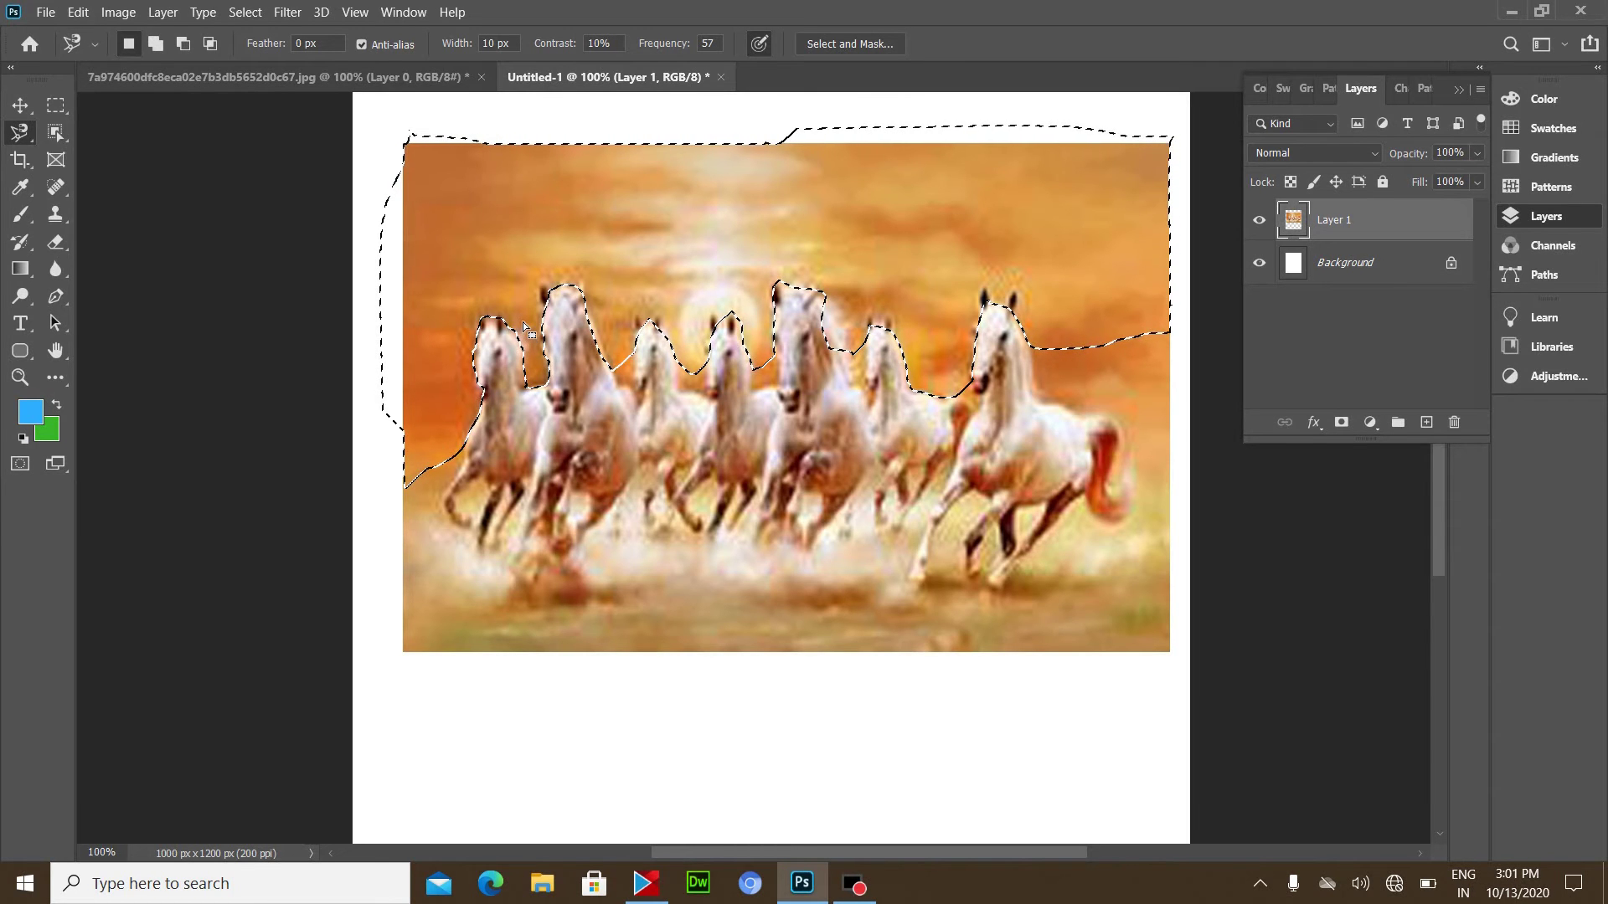
# - Set the Feather to 20 px and draw a small Magnetic Lasso loop at the top-left corner
pyautogui.click(295, 45)
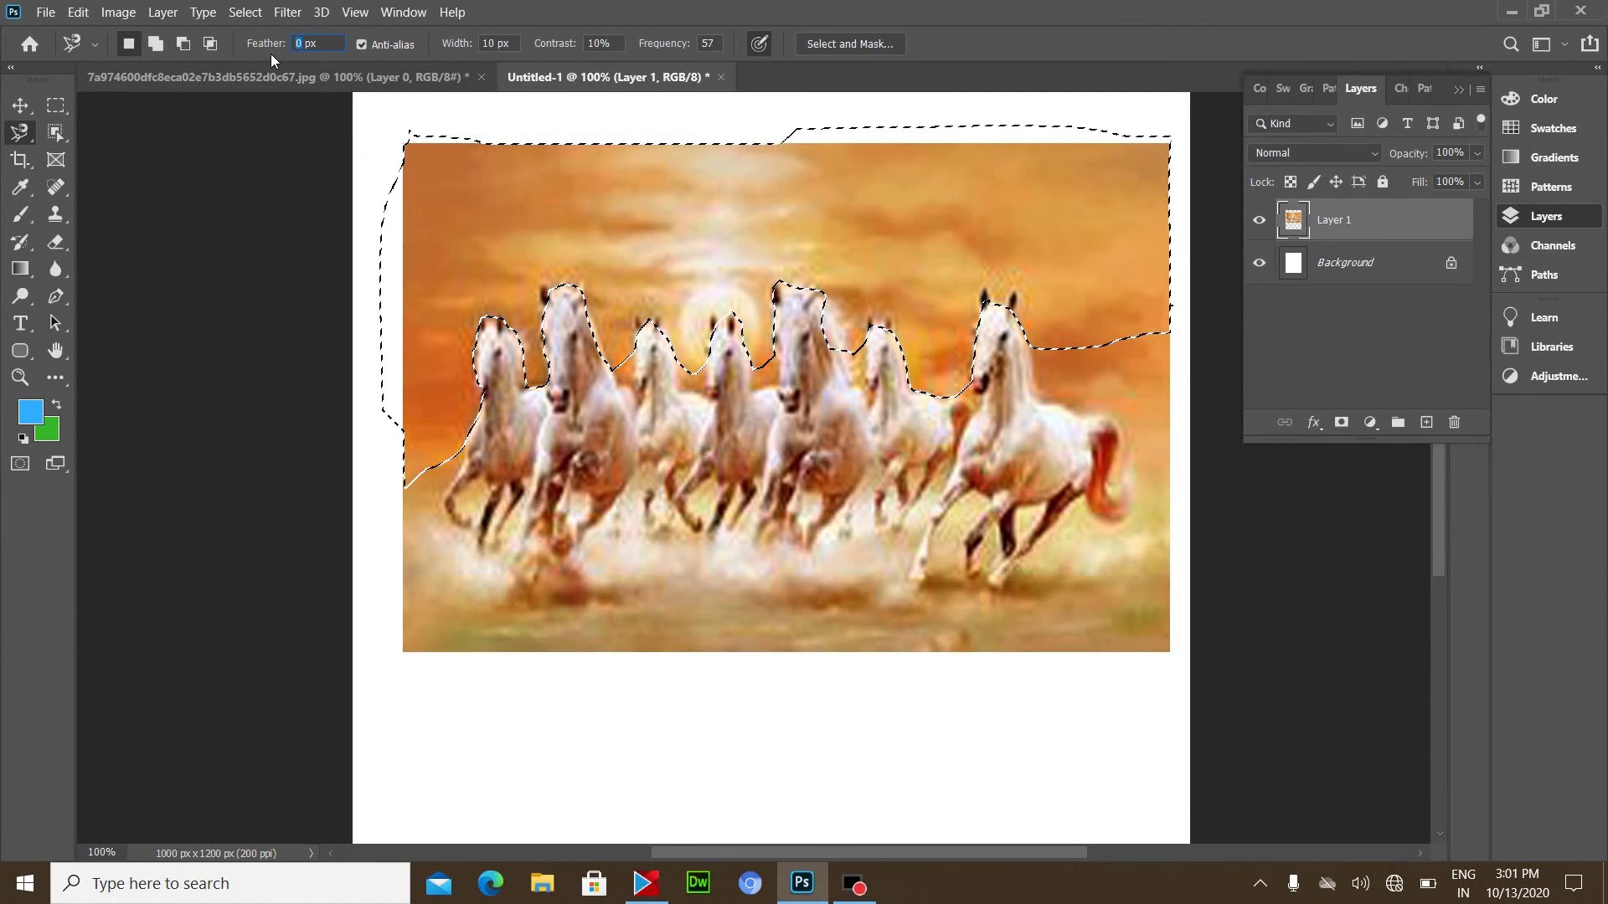
pyautogui.write('20')
pyautogui.press('Delete')
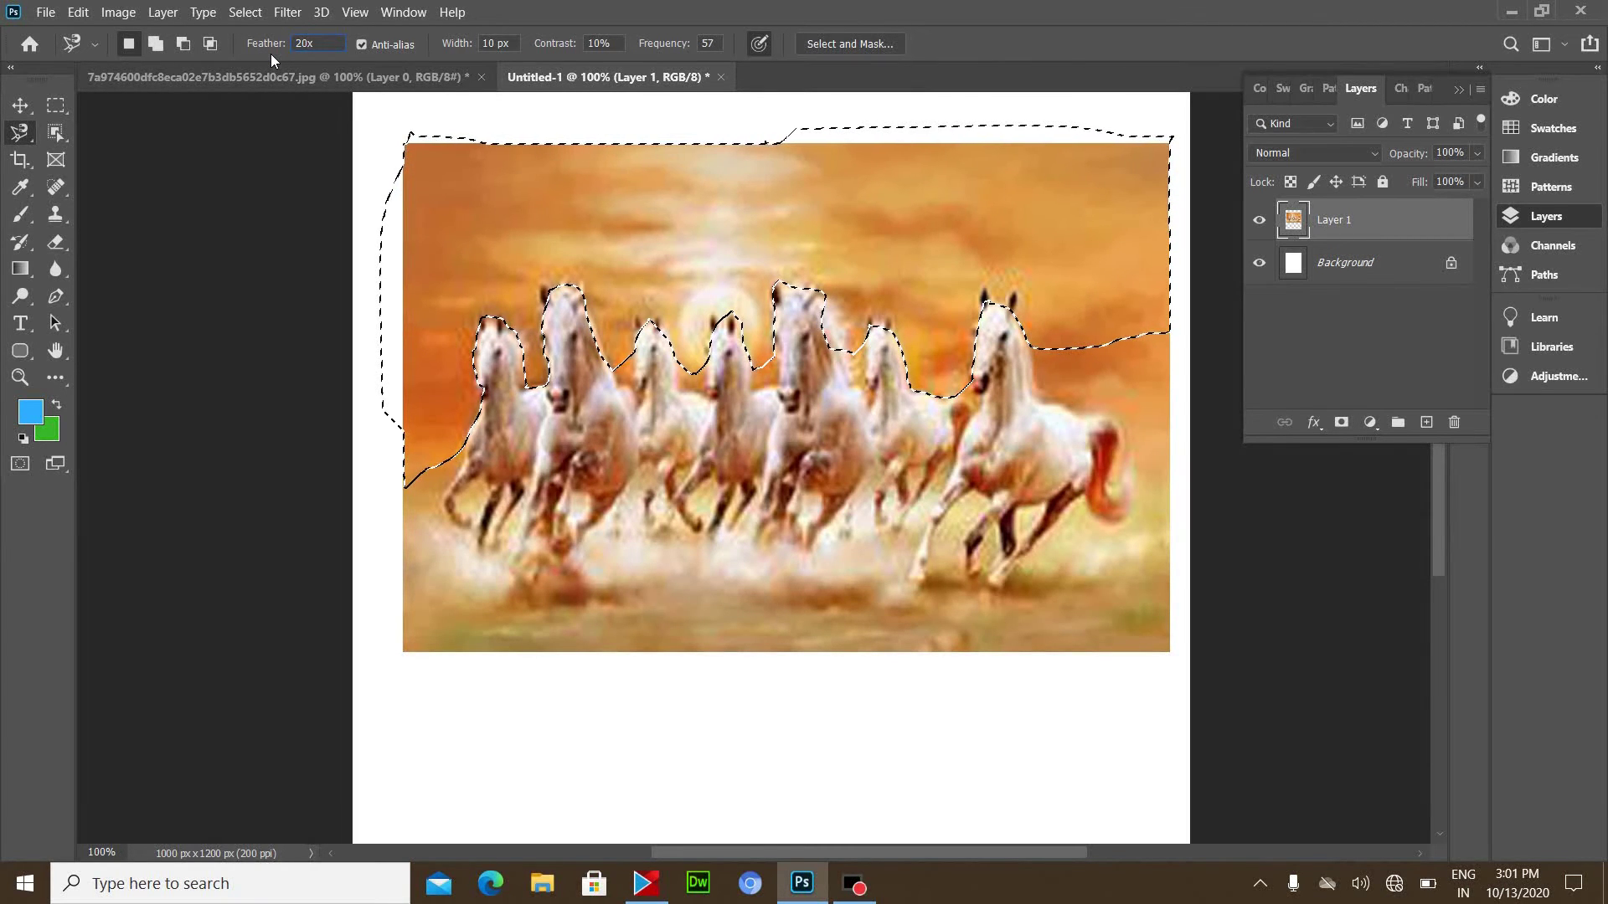
pyautogui.press('Delete')
pyautogui.press('Delete')
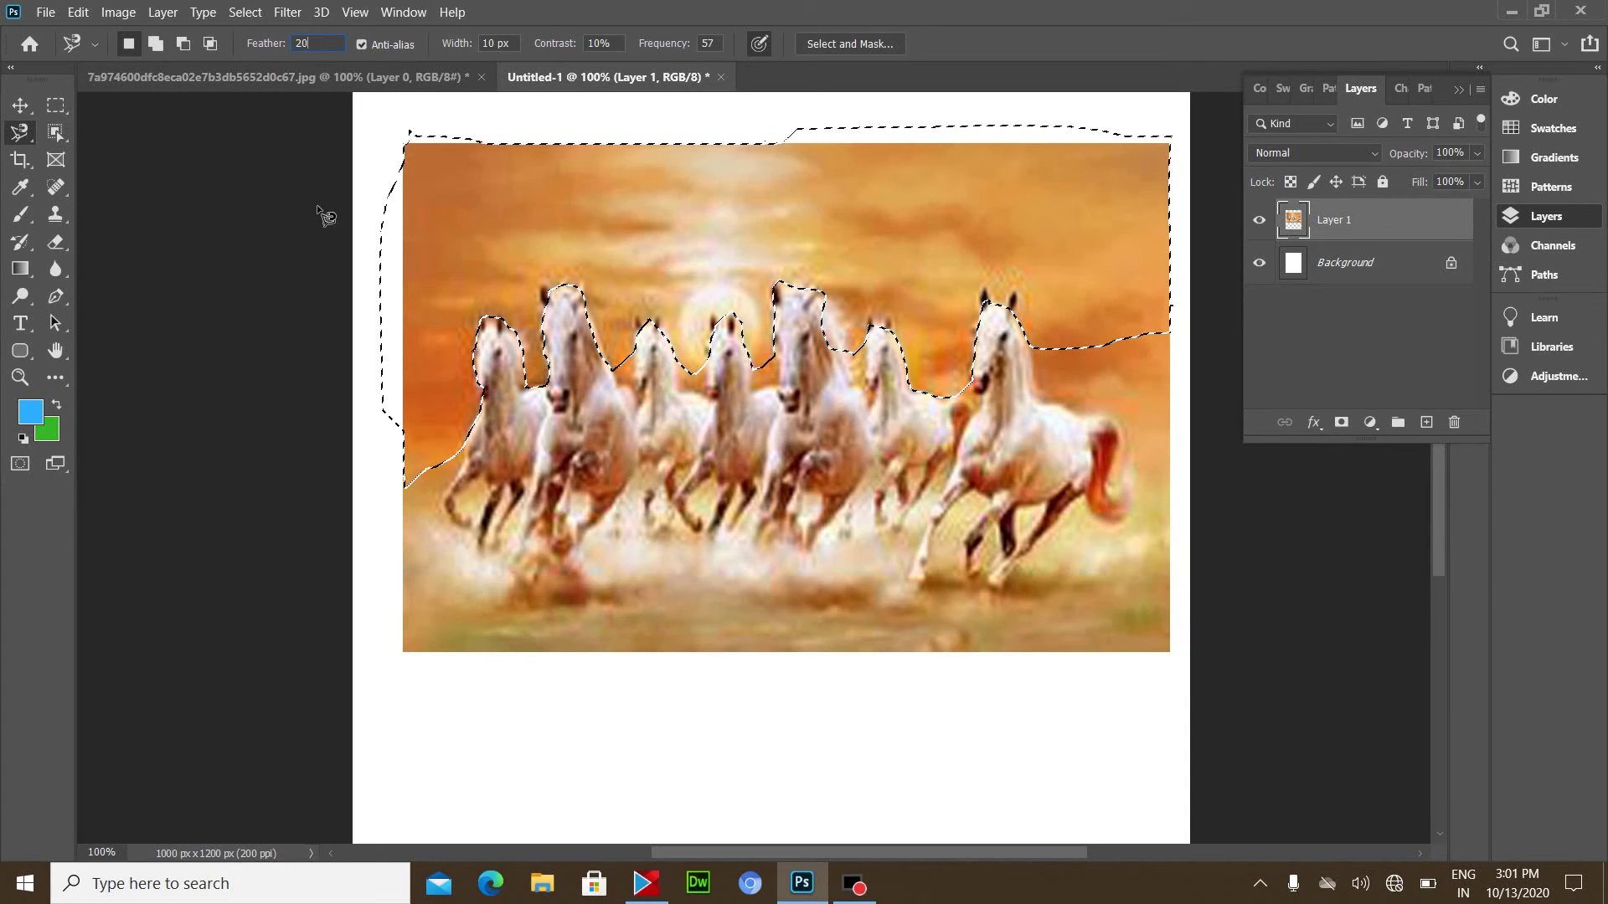
pyautogui.click(350, 166)
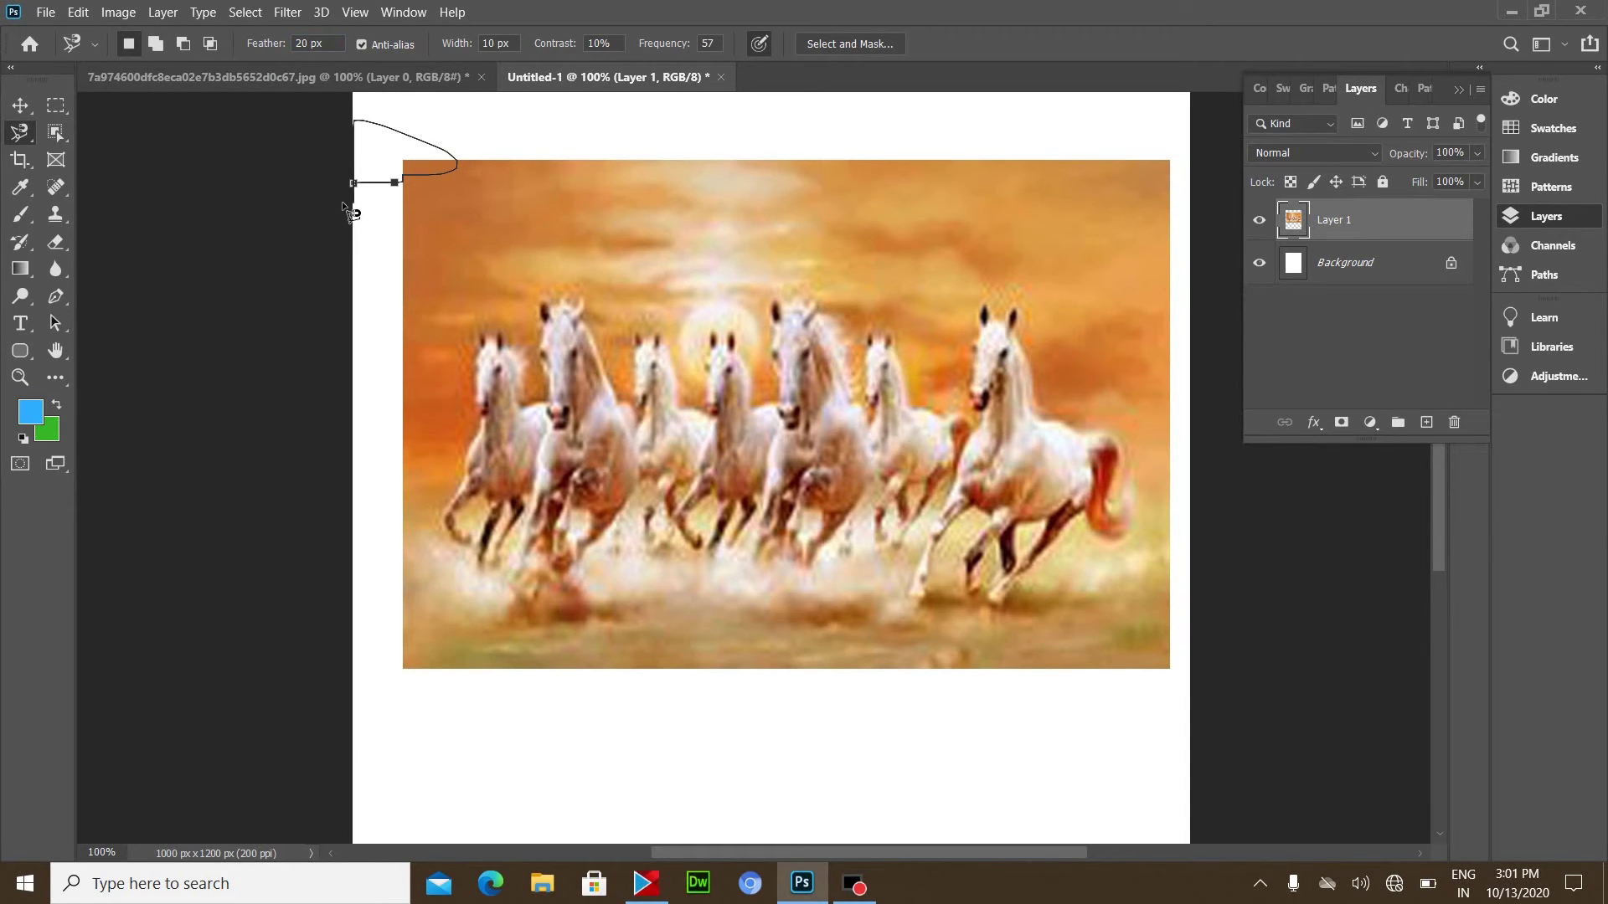
pyautogui.click(353, 183)
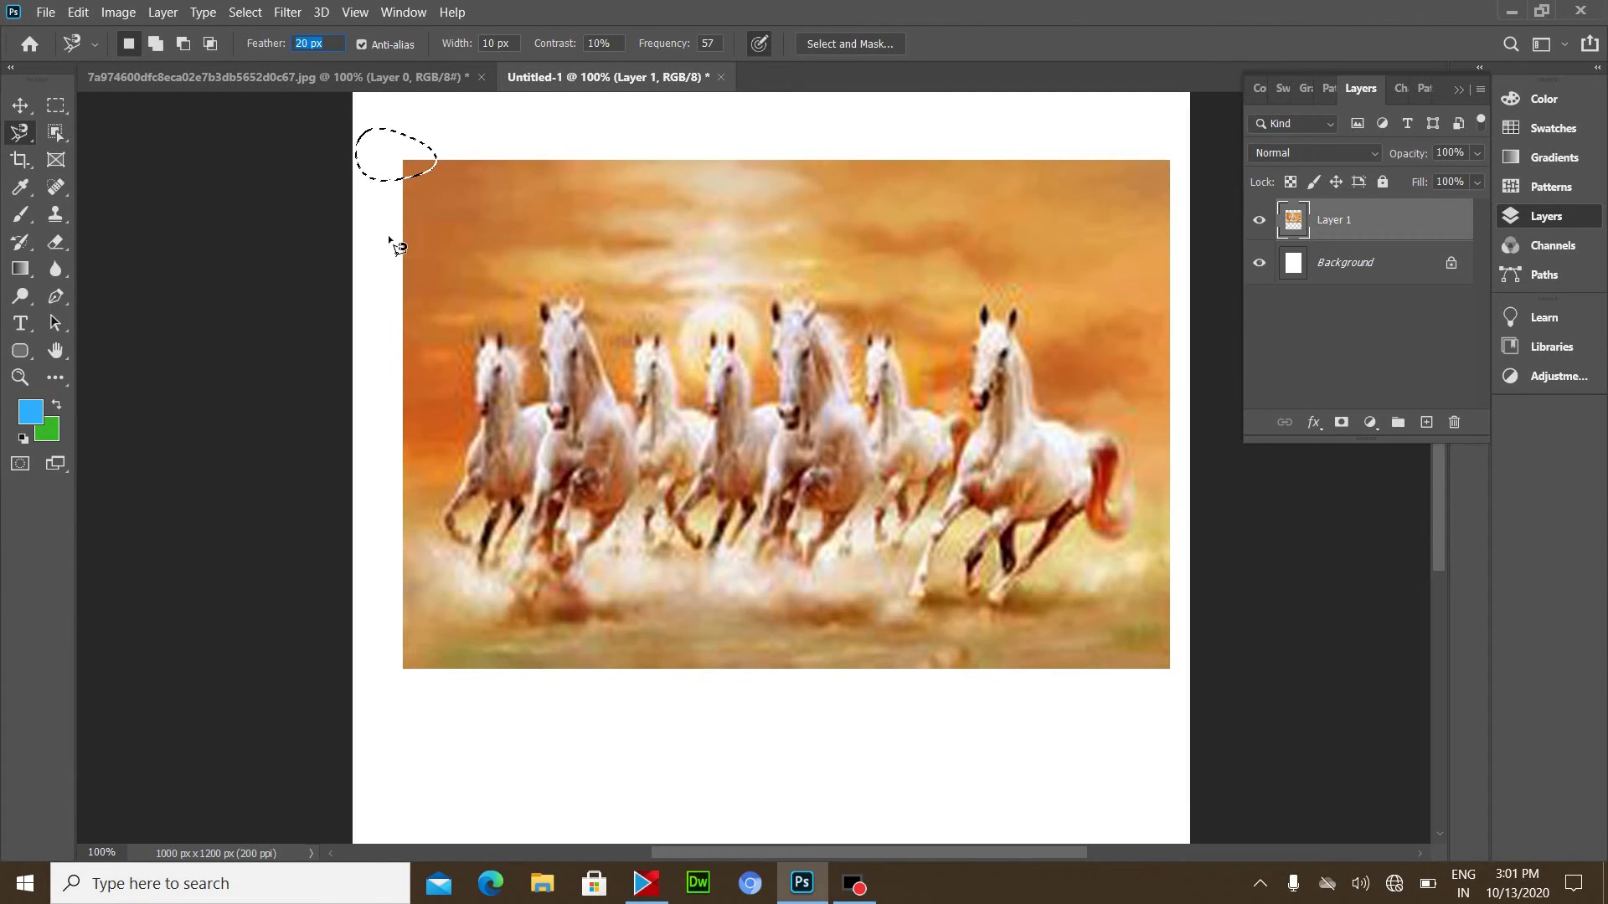
# - Select the sky above the left horses with the Magnetic Lasso and delete it to a 20 px feathered white fade
pyautogui.click(464, 285)
pyautogui.doubleClick(489, 287)
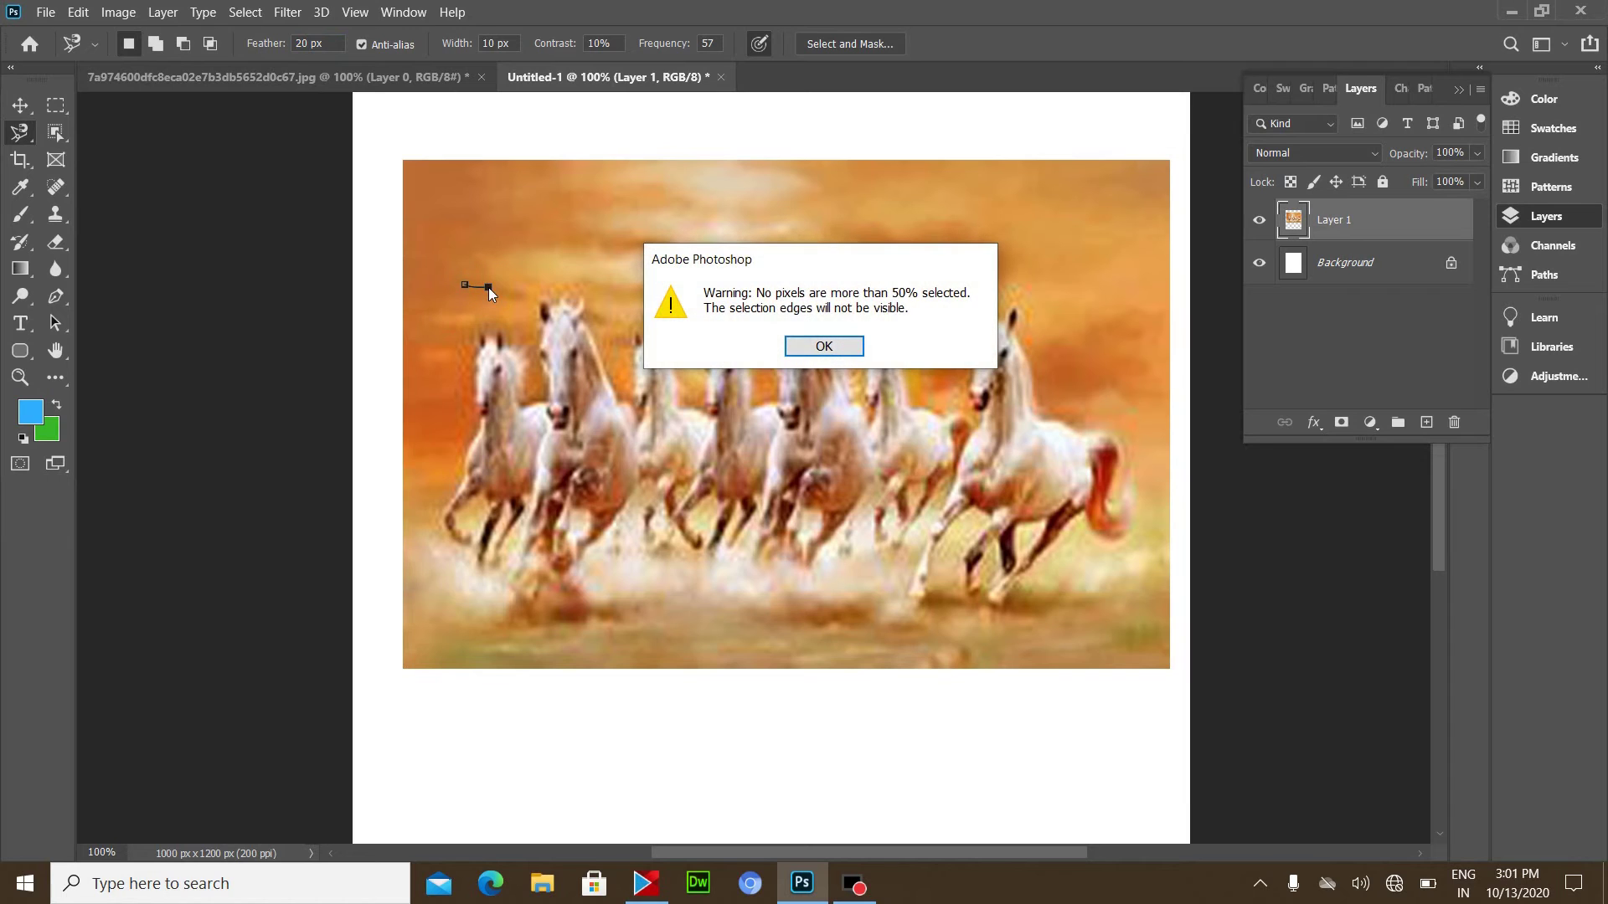
pyautogui.click(803, 346)
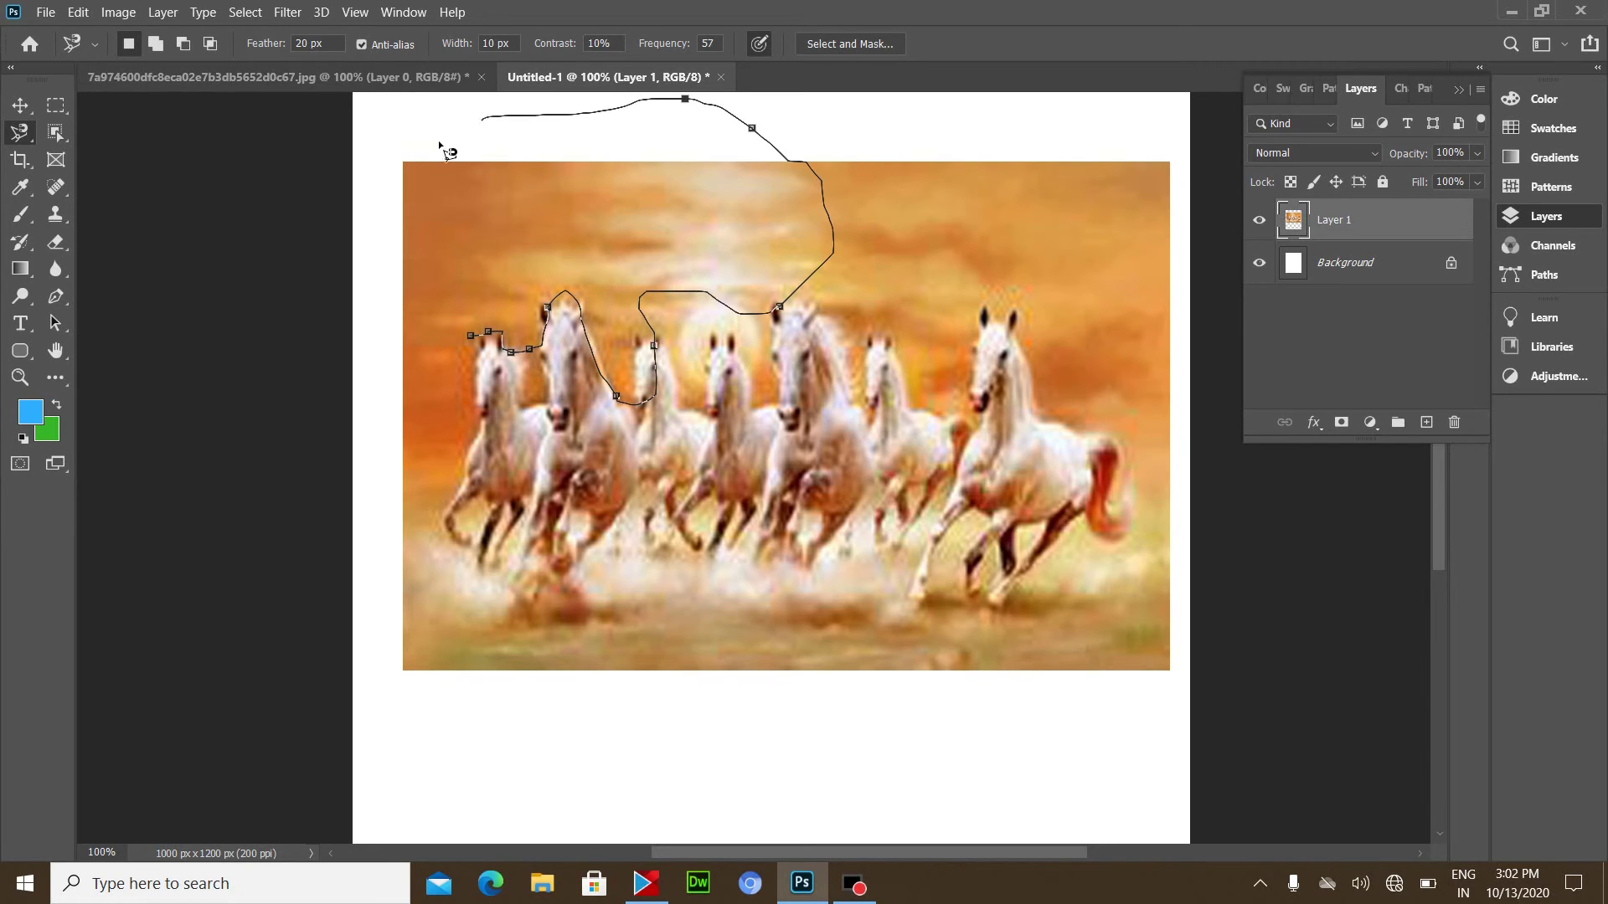
pyautogui.click(473, 335)
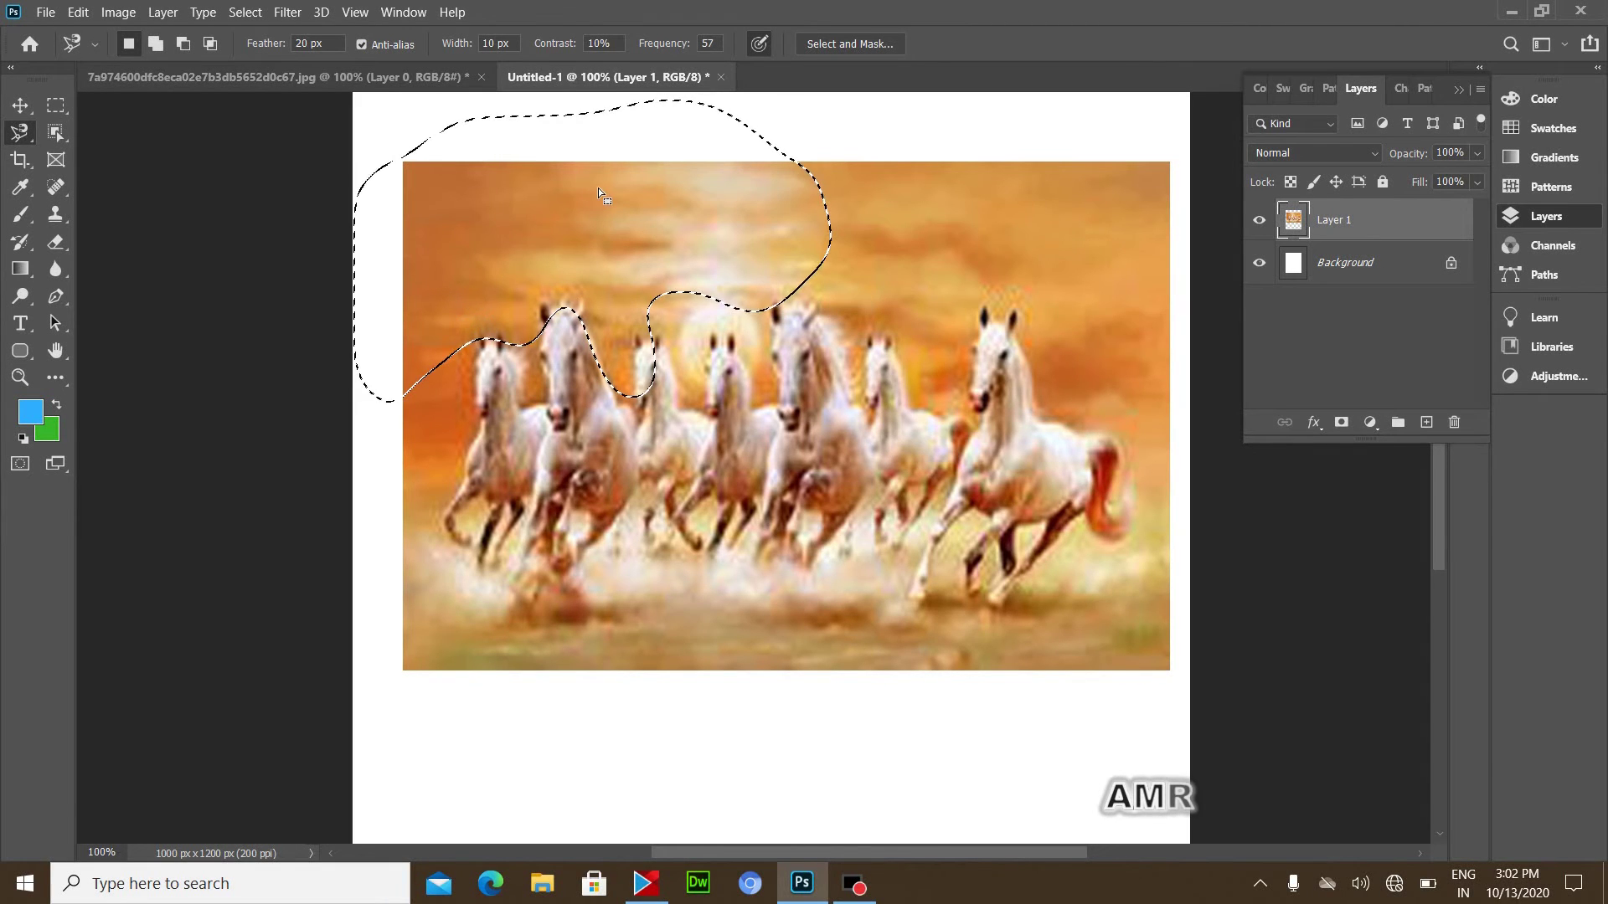
pyautogui.press('Delete')
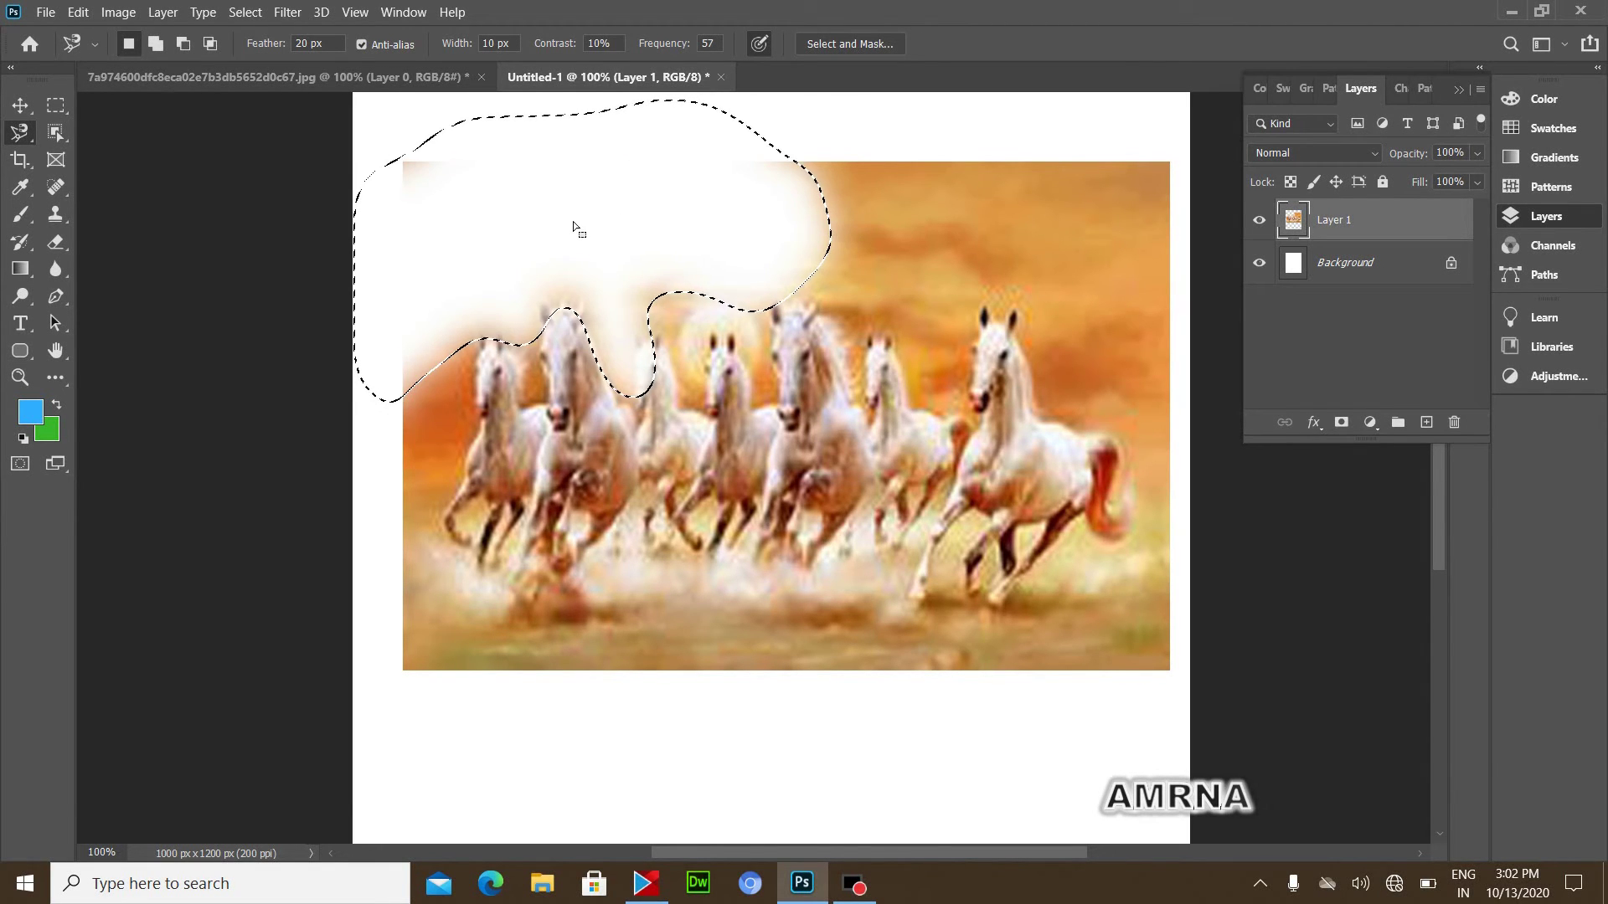
pyautogui.hotkey('ctrl', 'd')
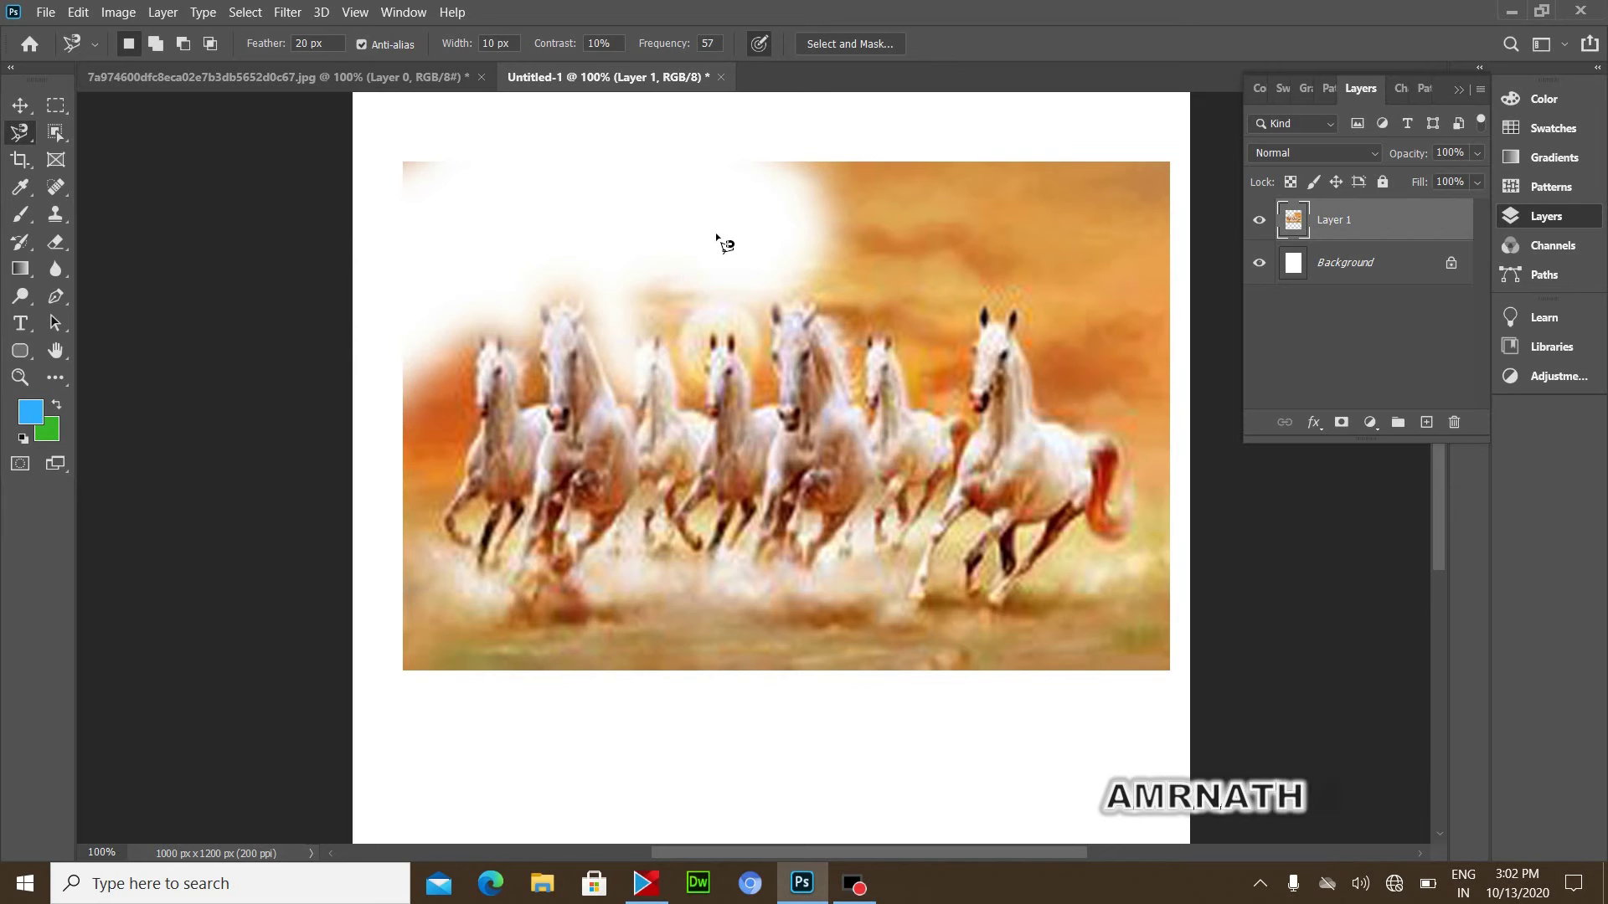
pyautogui.rightClick(22, 134)
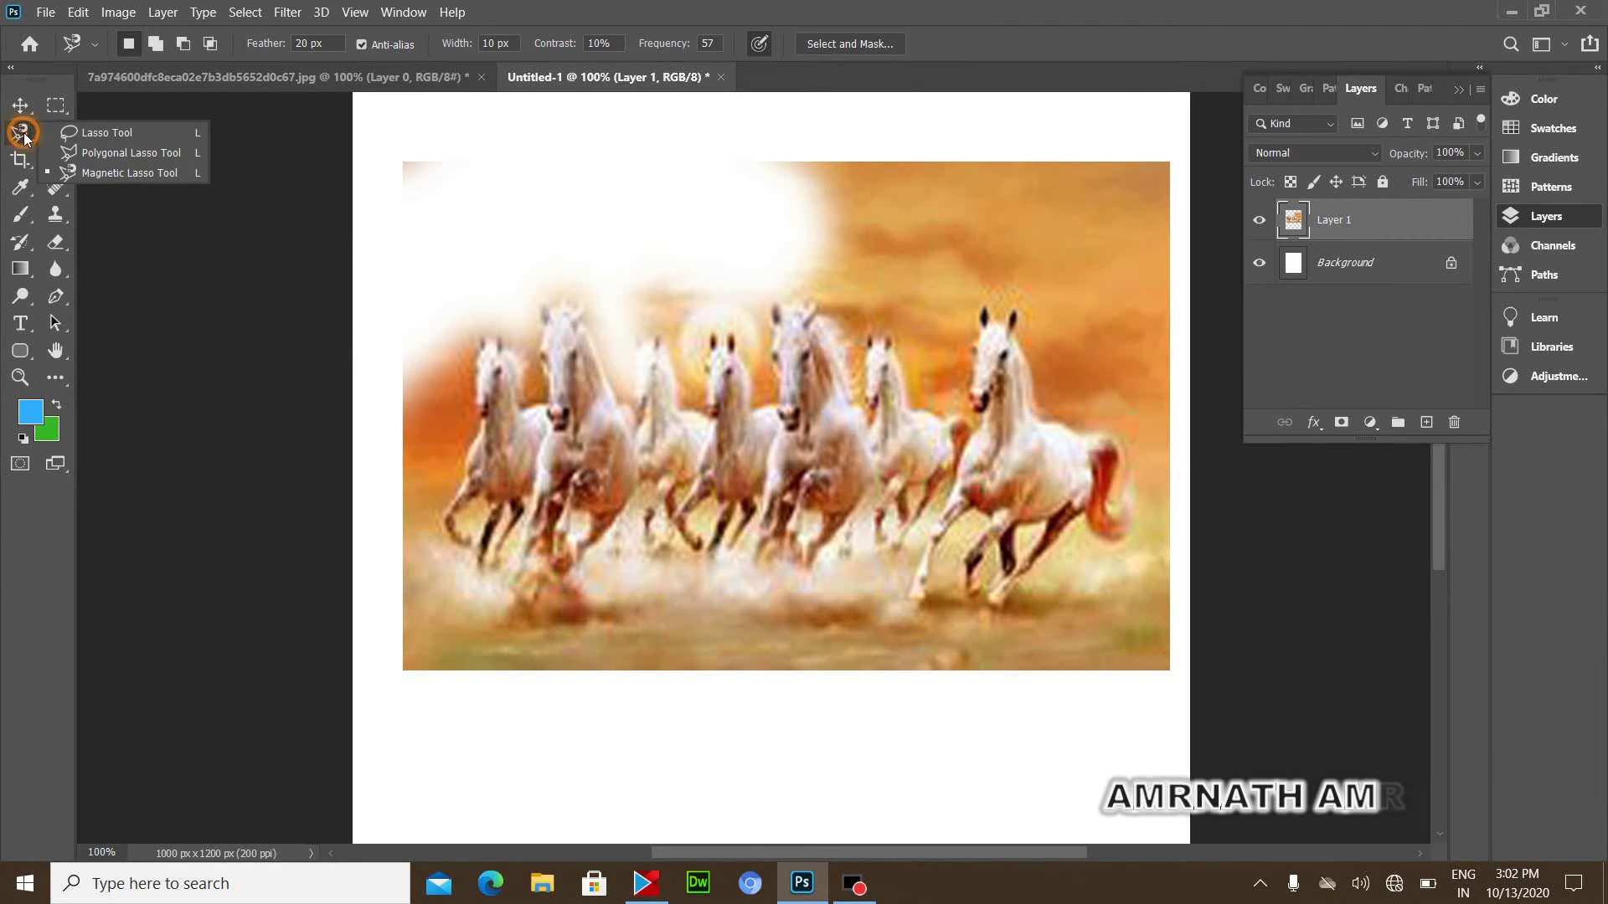
pyautogui.click(109, 153)
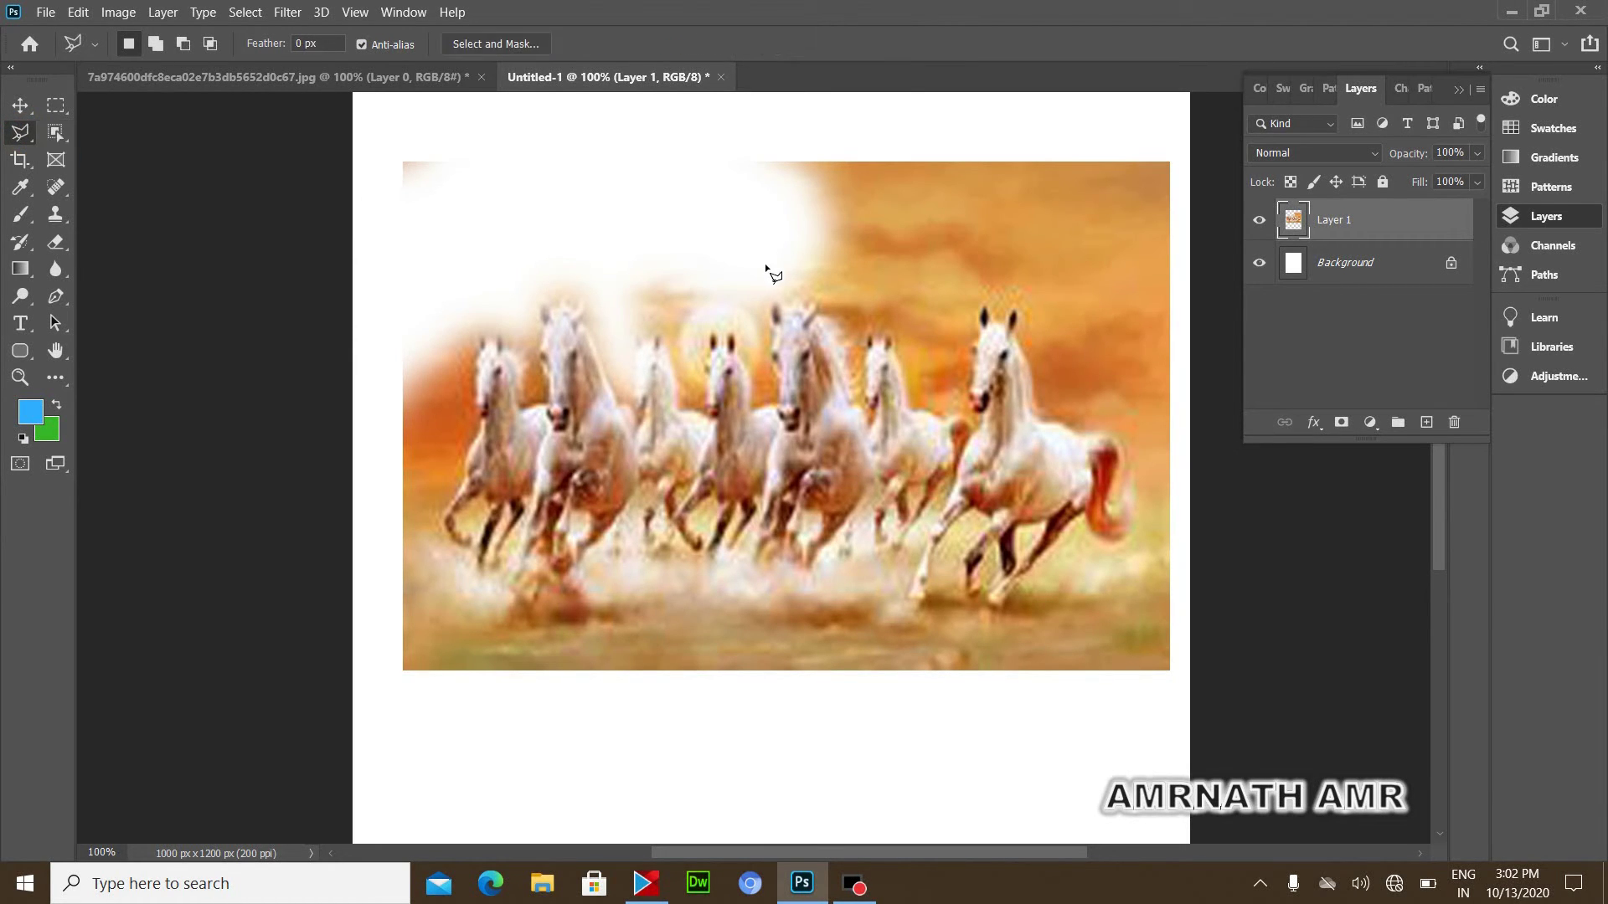
pyautogui.click(786, 292)
pyautogui.click(828, 311)
pyautogui.click(866, 320)
pyautogui.click(978, 293)
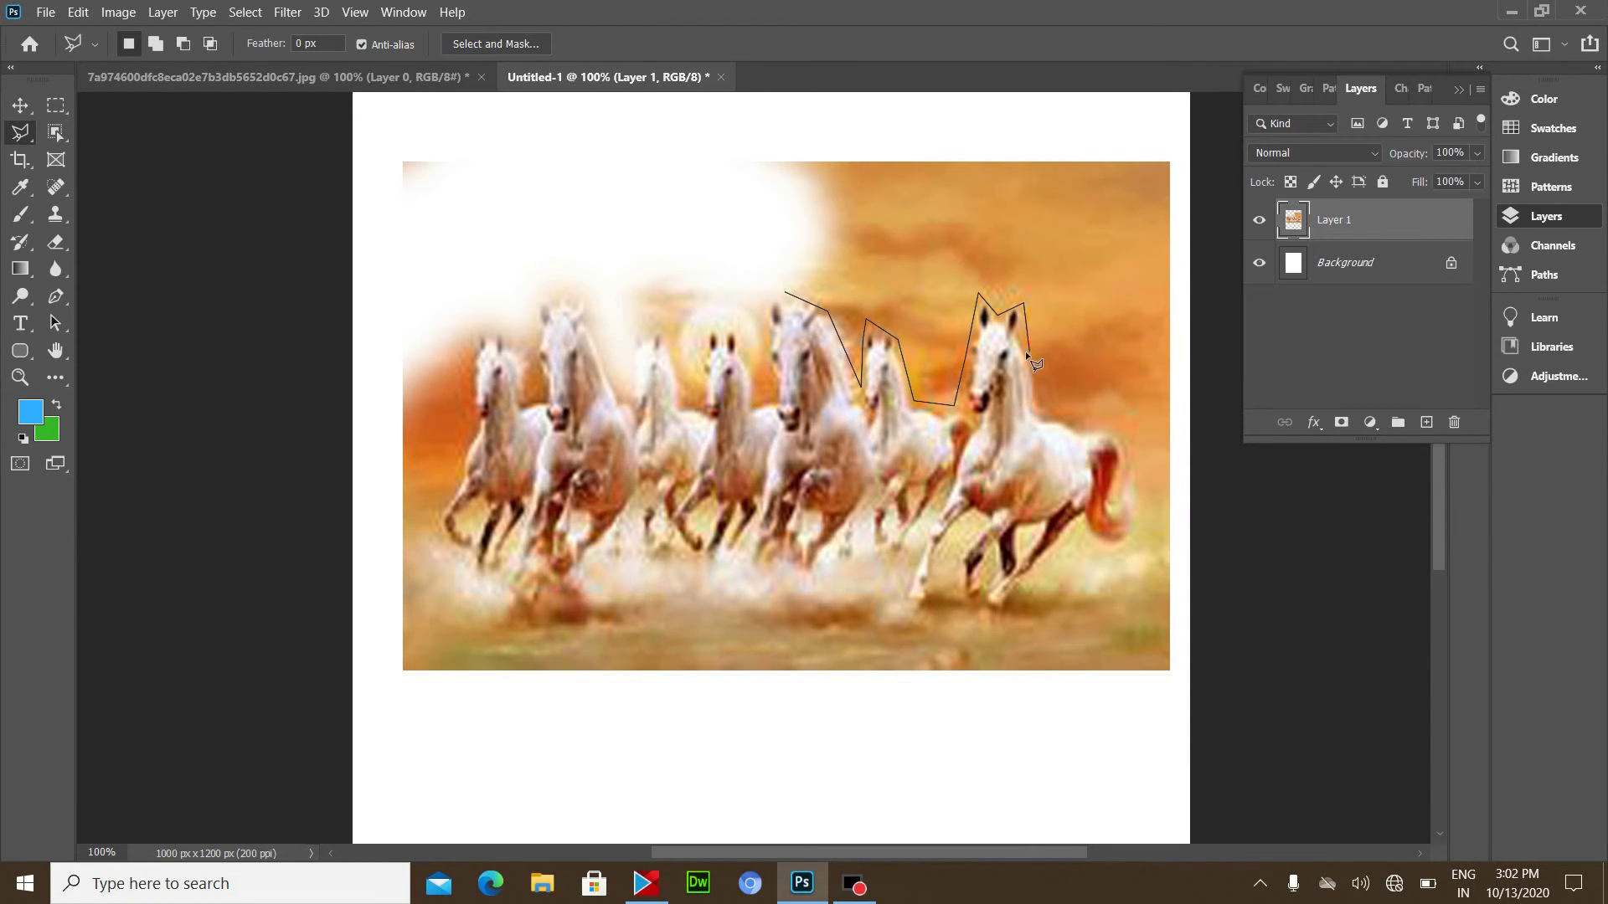
pyautogui.click(1037, 410)
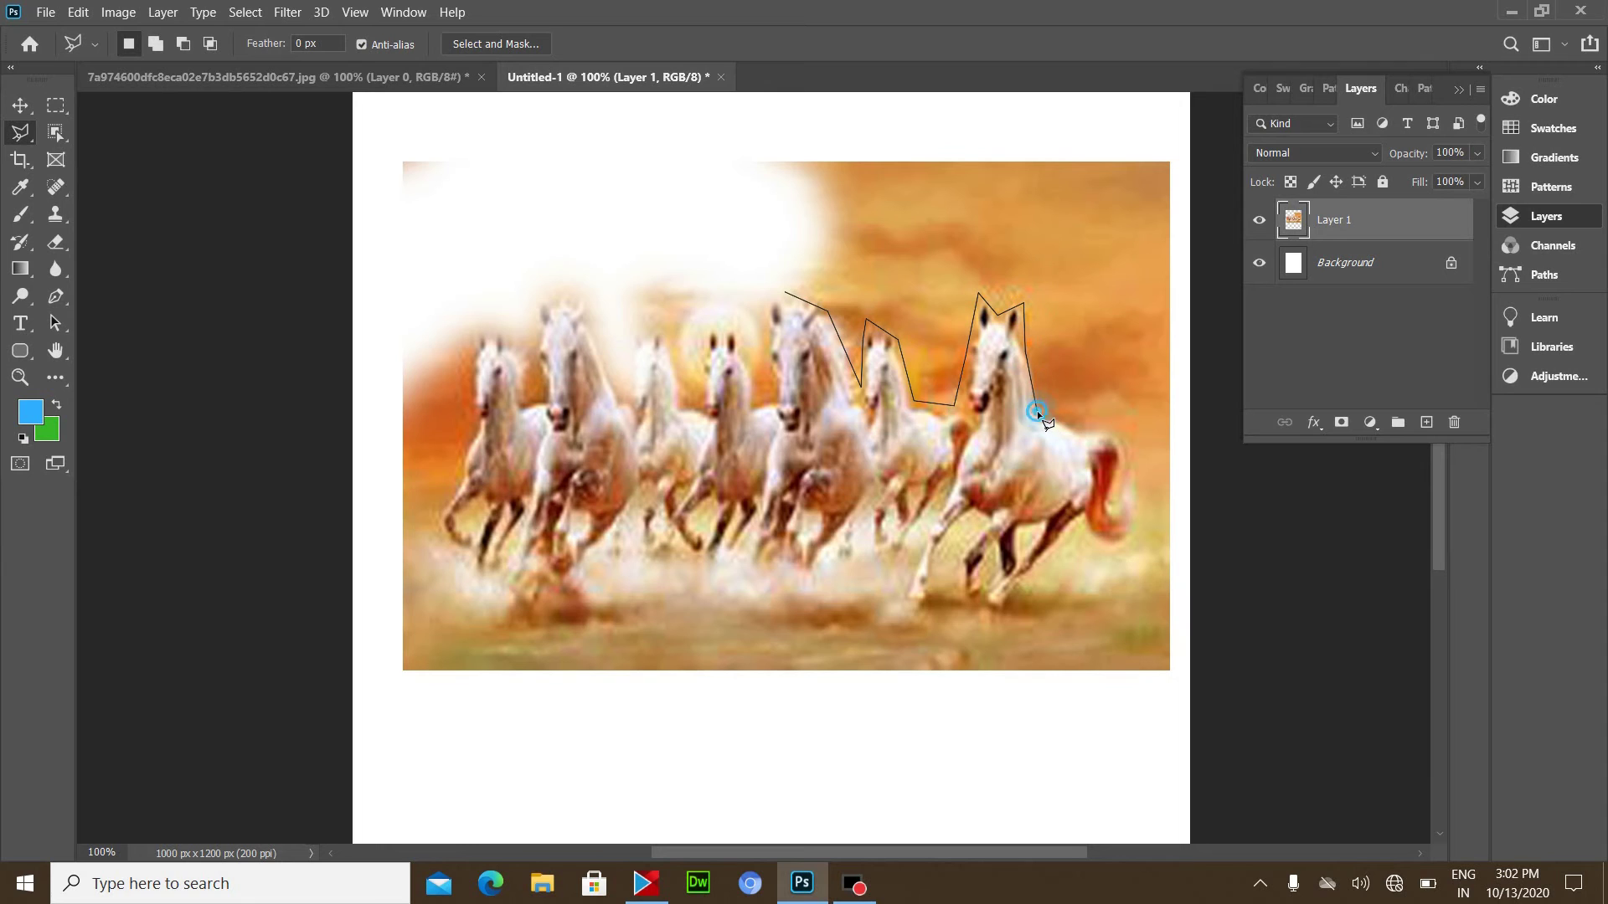
pyautogui.click(1127, 430)
pyautogui.click(1178, 386)
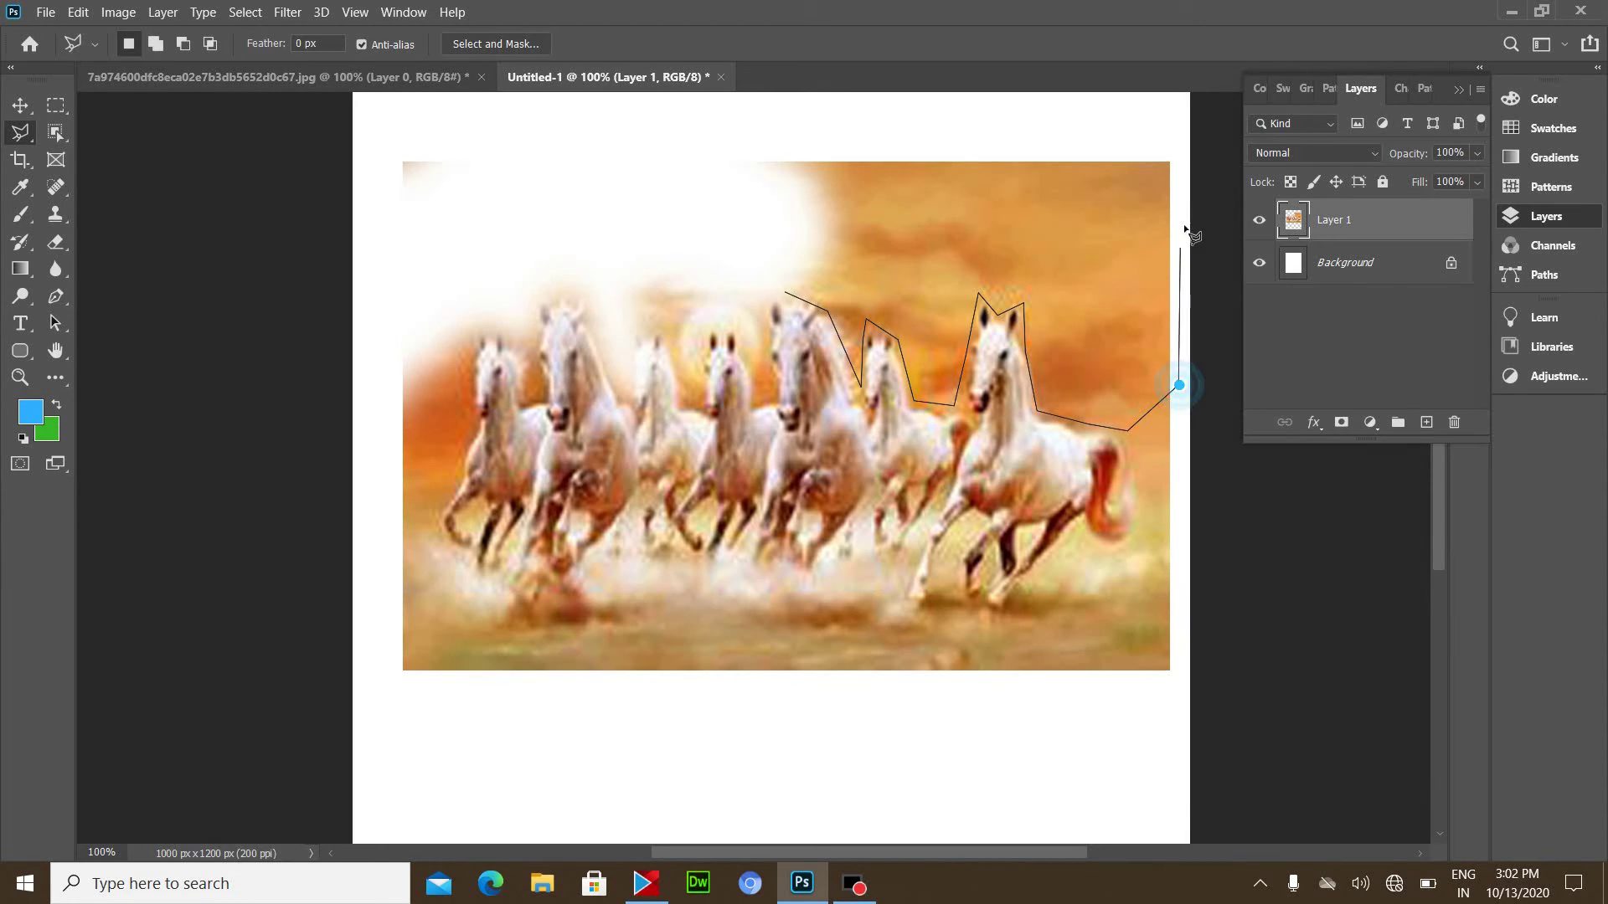
pyautogui.click(1171, 133)
pyautogui.click(713, 149)
pyautogui.click(789, 293)
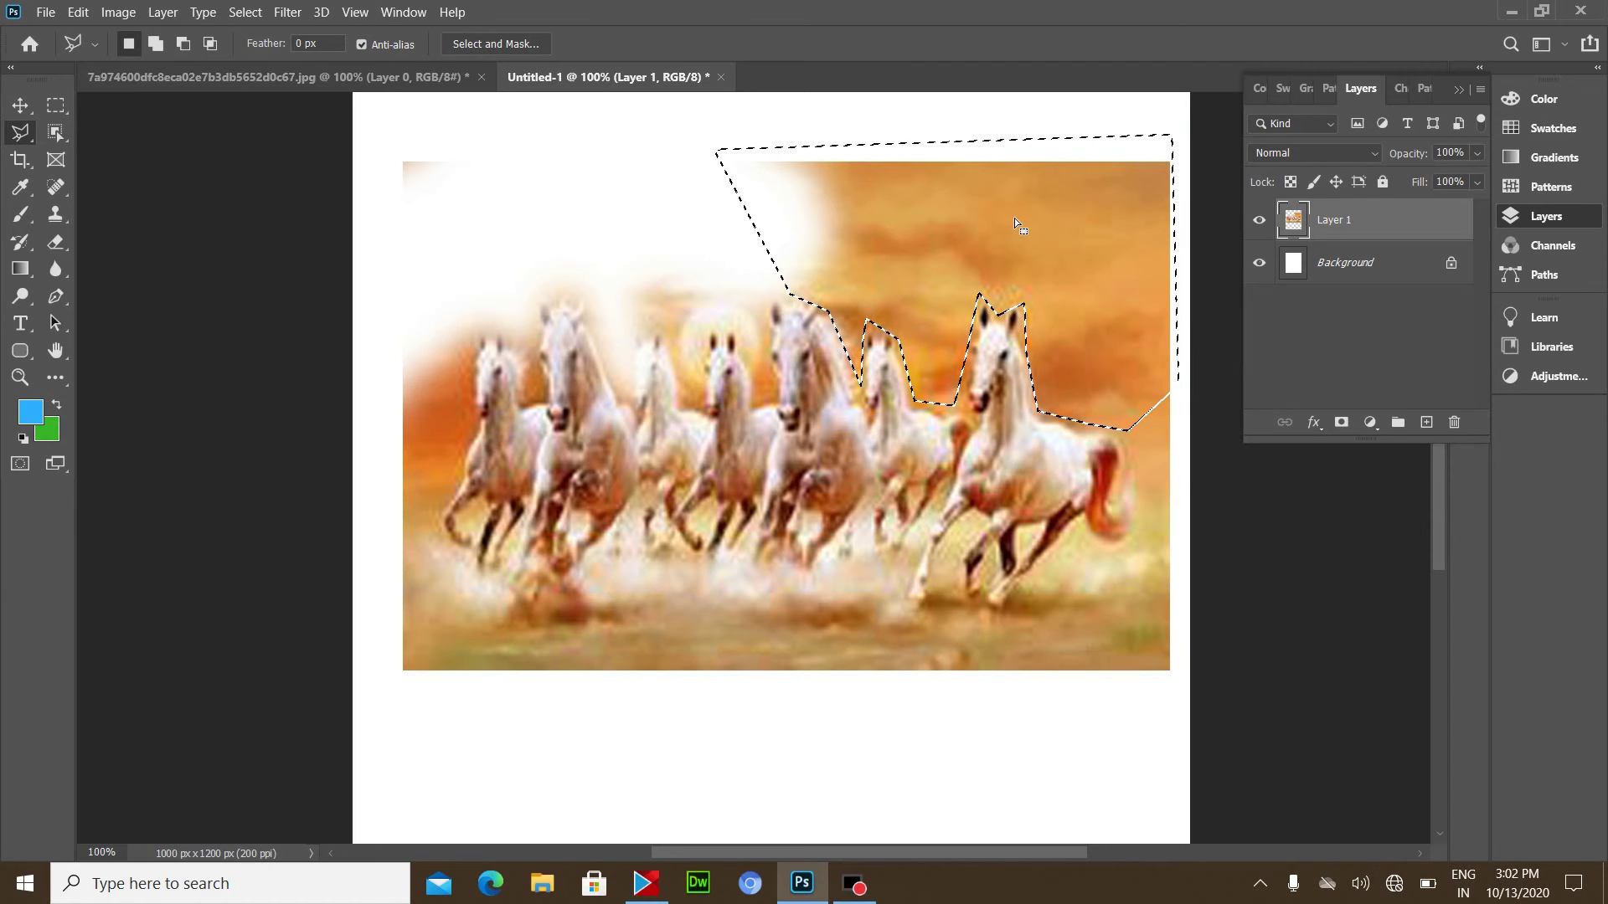
pyautogui.press('Delete')
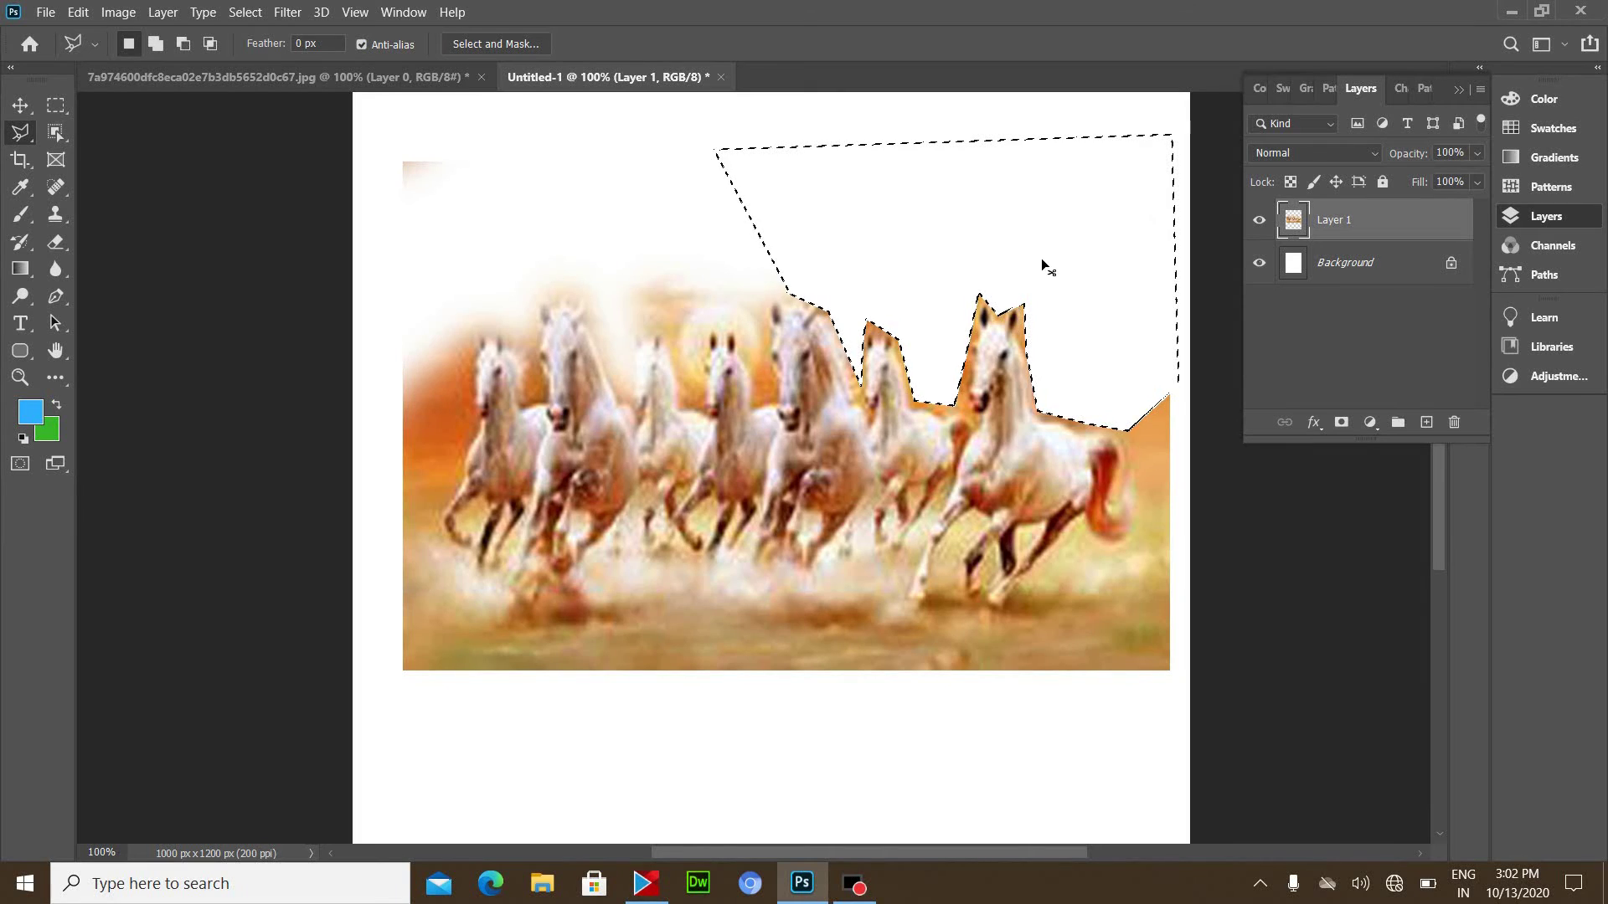
pyautogui.hotkey('ctrl', 'z')
pyautogui.hotkey('ctrl', 'd')
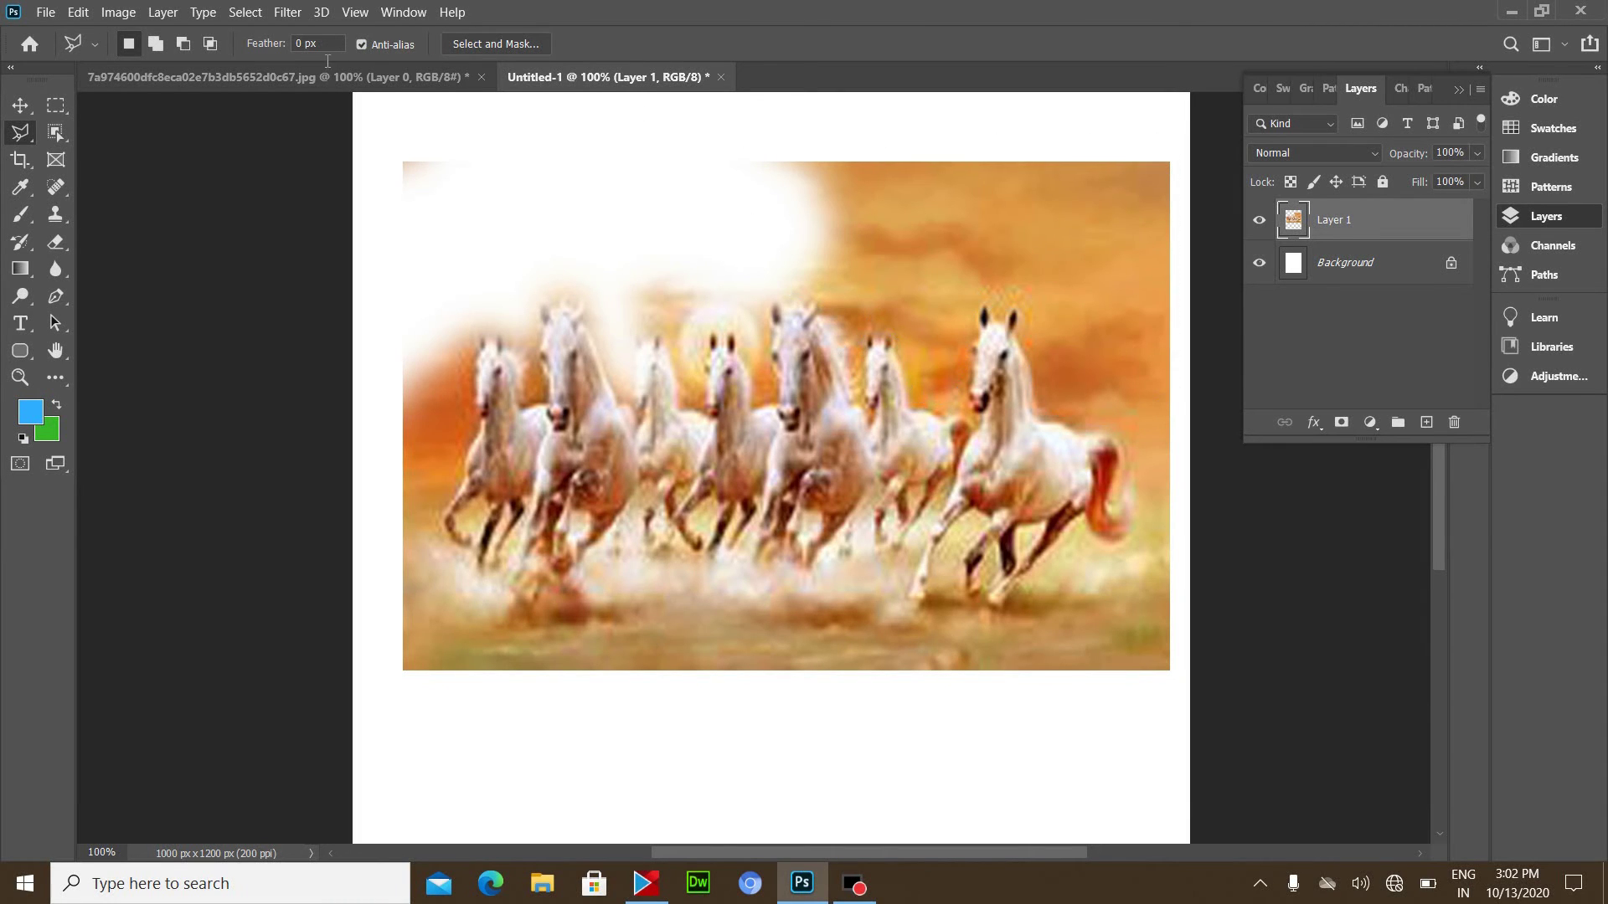
# - Set the lasso Feather amount to 30 px
pyautogui.click(309, 51)
pyautogui.click(331, 49)
pyautogui.doubleClick(302, 43)
pyautogui.write('30')
# - Outline the sky above the right horses with the Polygonal Lasso and delete it to white
pyautogui.rightClick(20, 132)
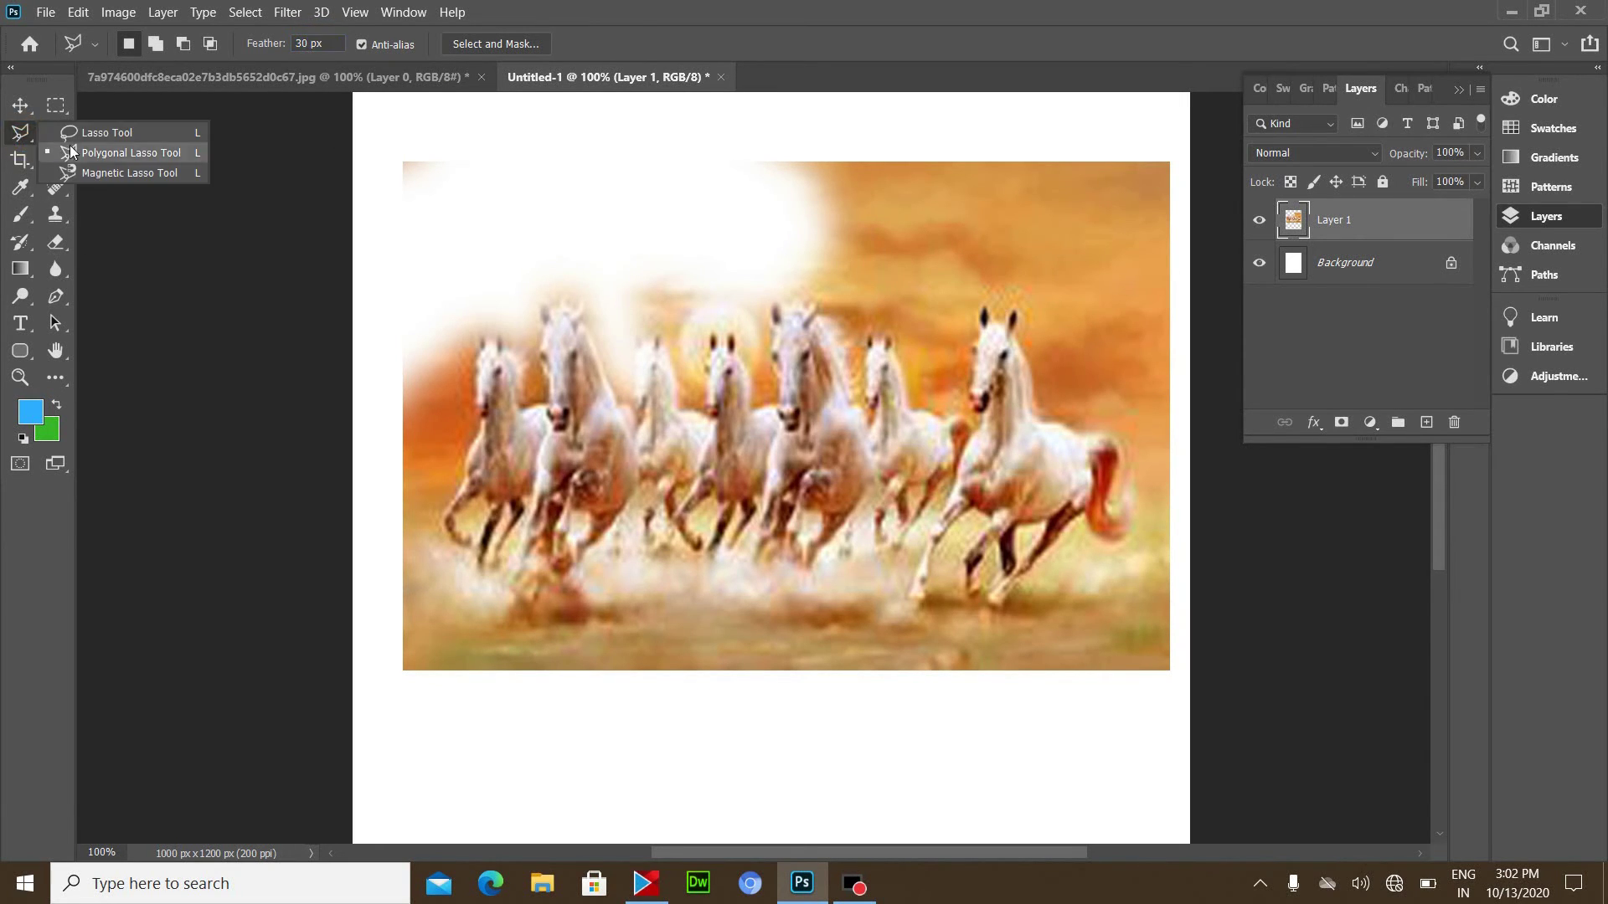
pyautogui.click(92, 153)
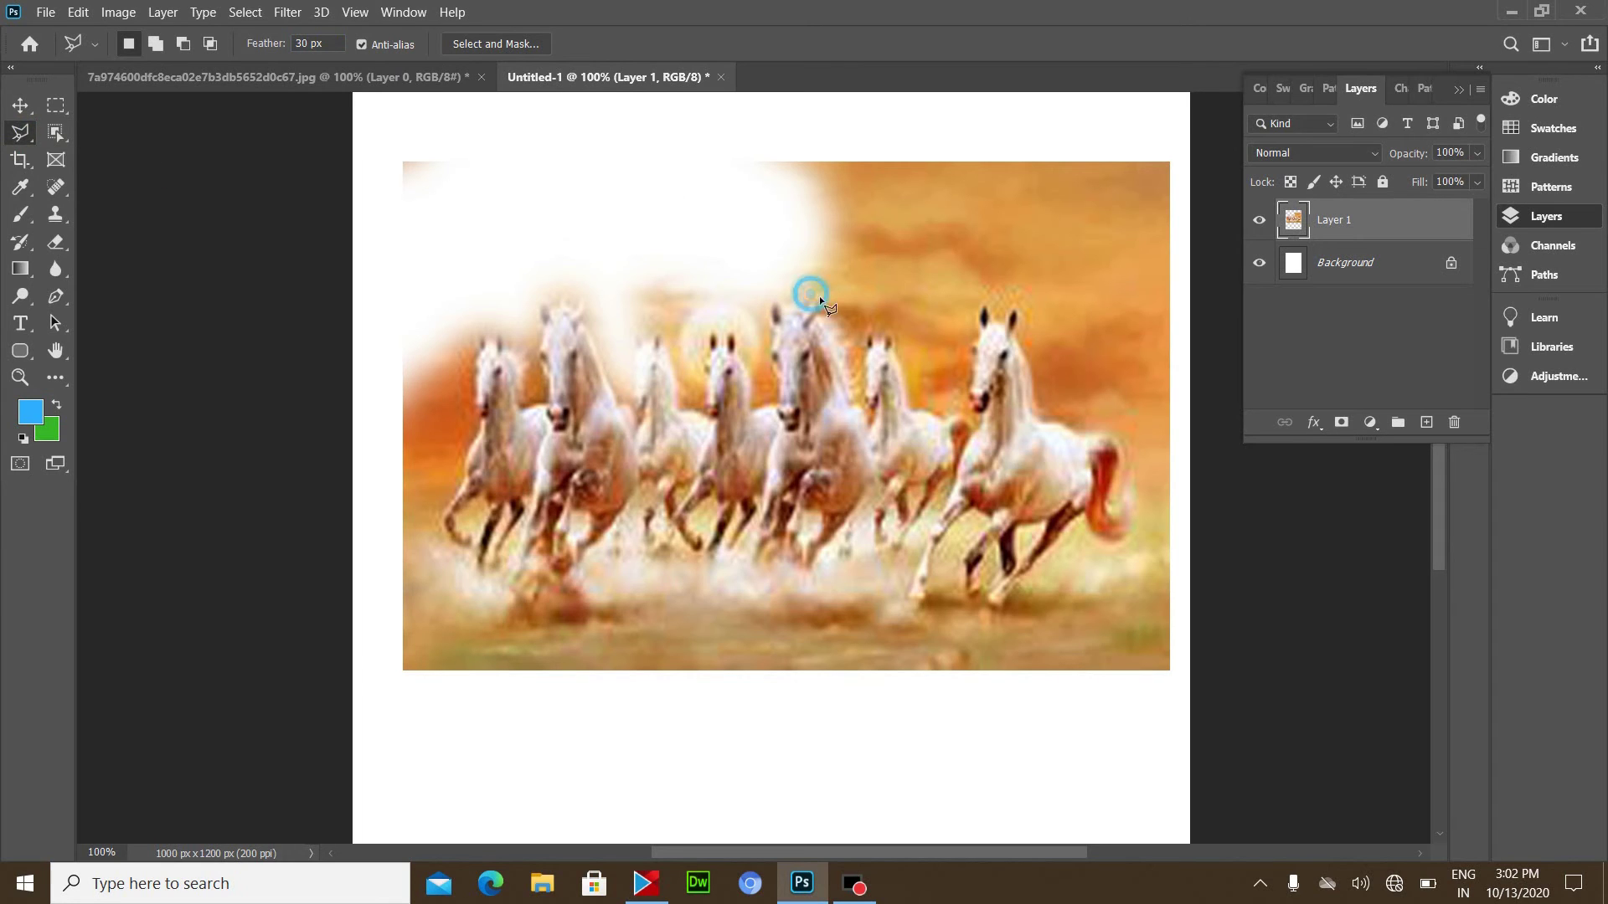
pyautogui.click(859, 393)
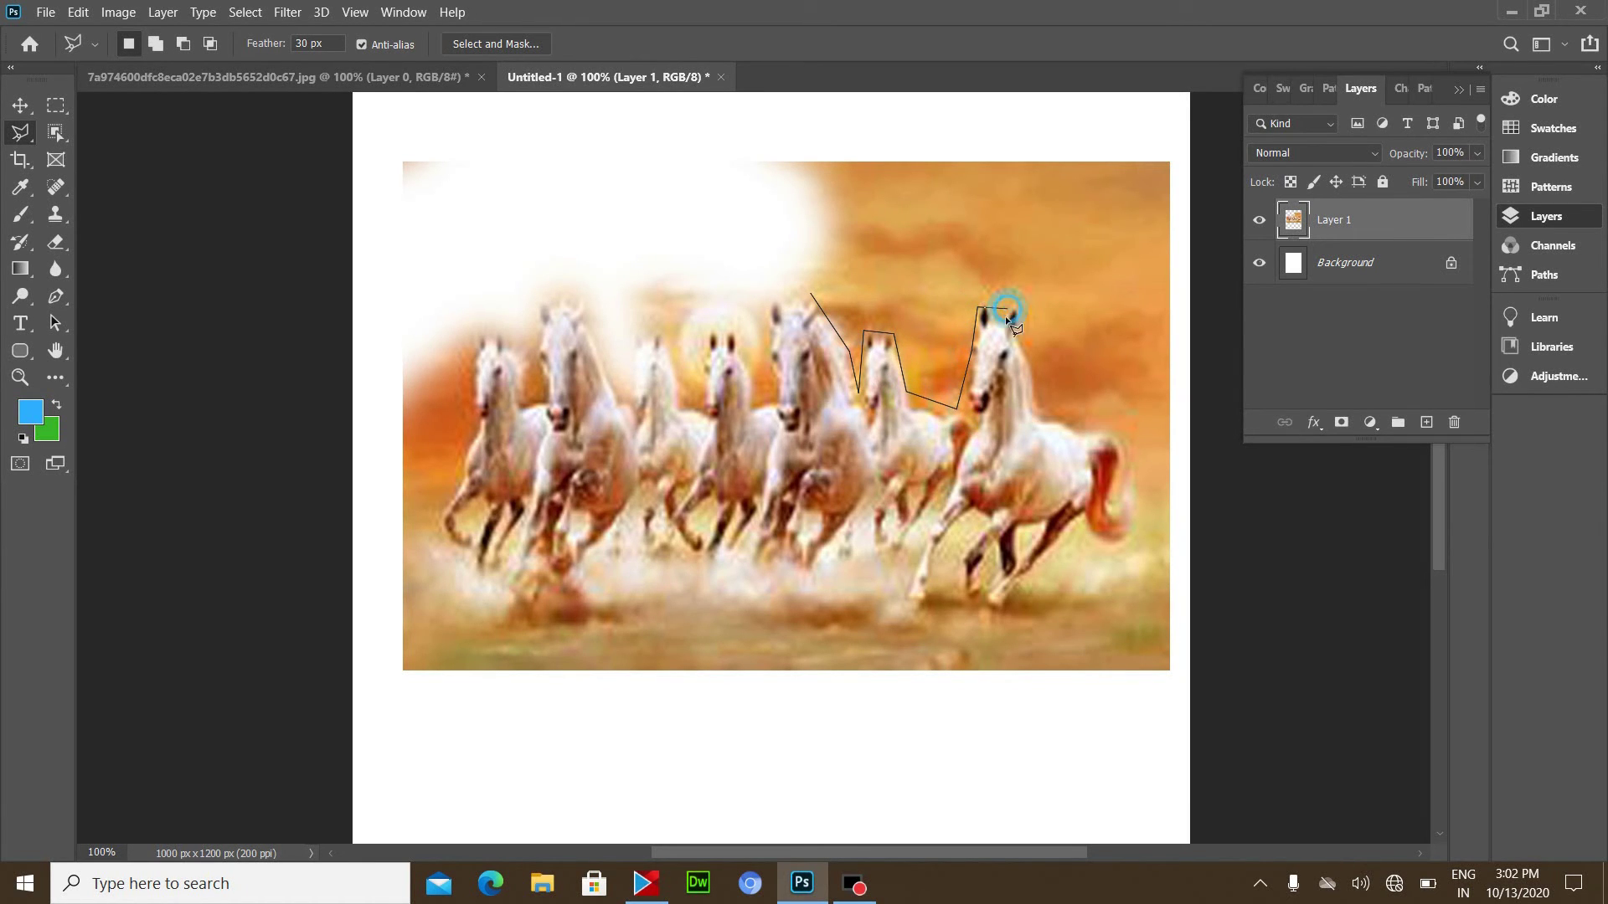
pyautogui.click(1031, 355)
pyautogui.click(1088, 431)
pyautogui.click(1171, 418)
pyautogui.click(1177, 156)
pyautogui.click(948, 140)
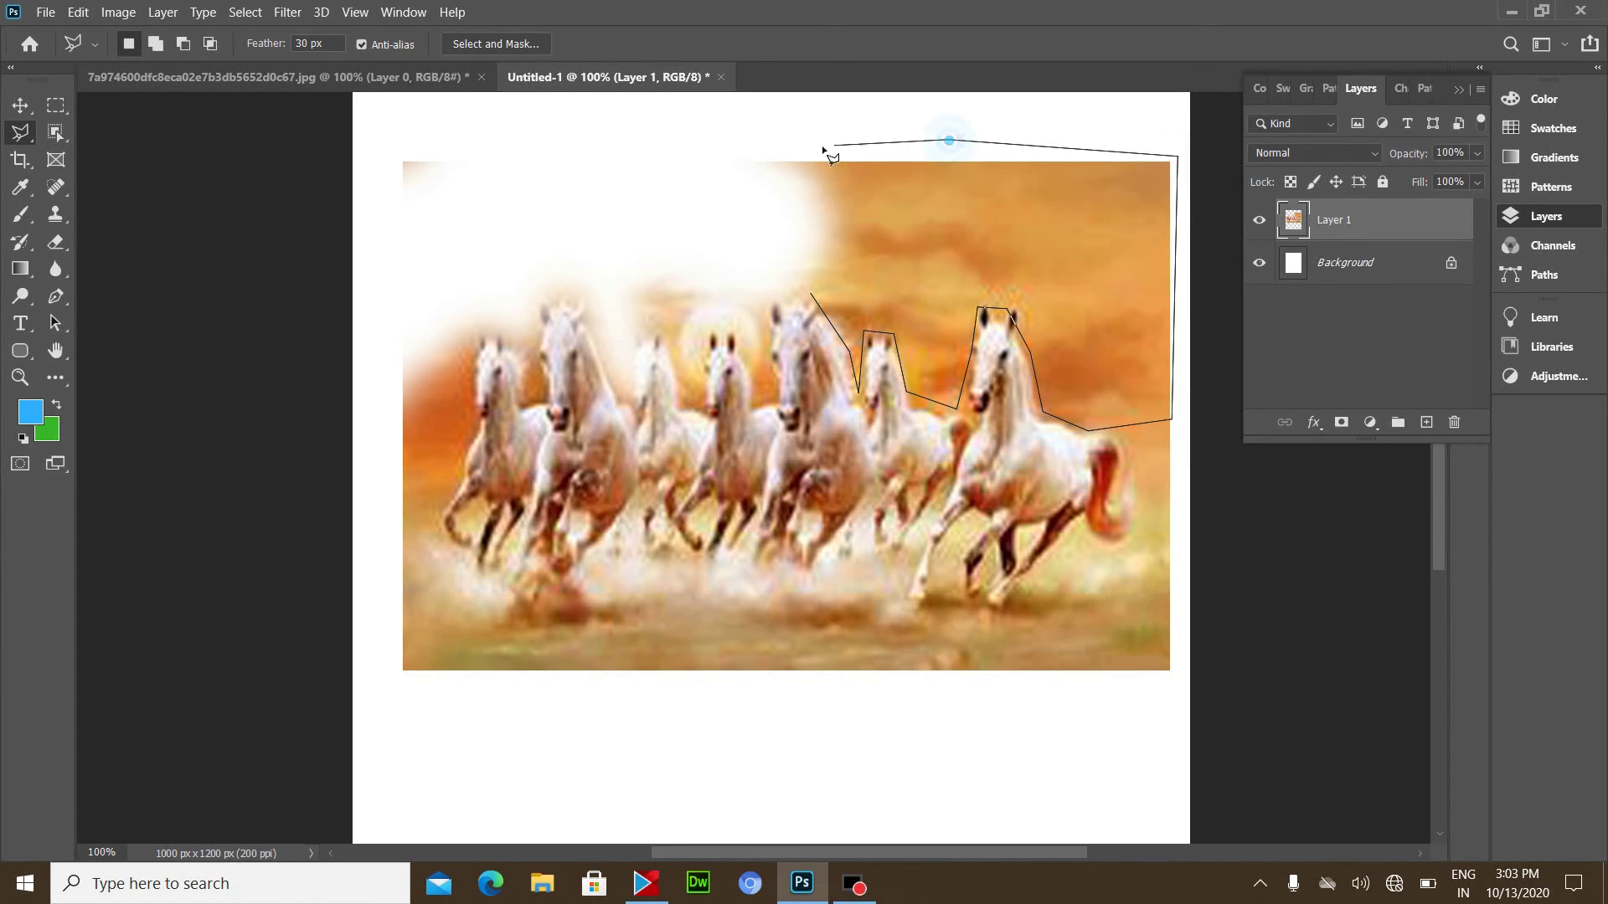
pyautogui.click(749, 142)
pyautogui.click(787, 256)
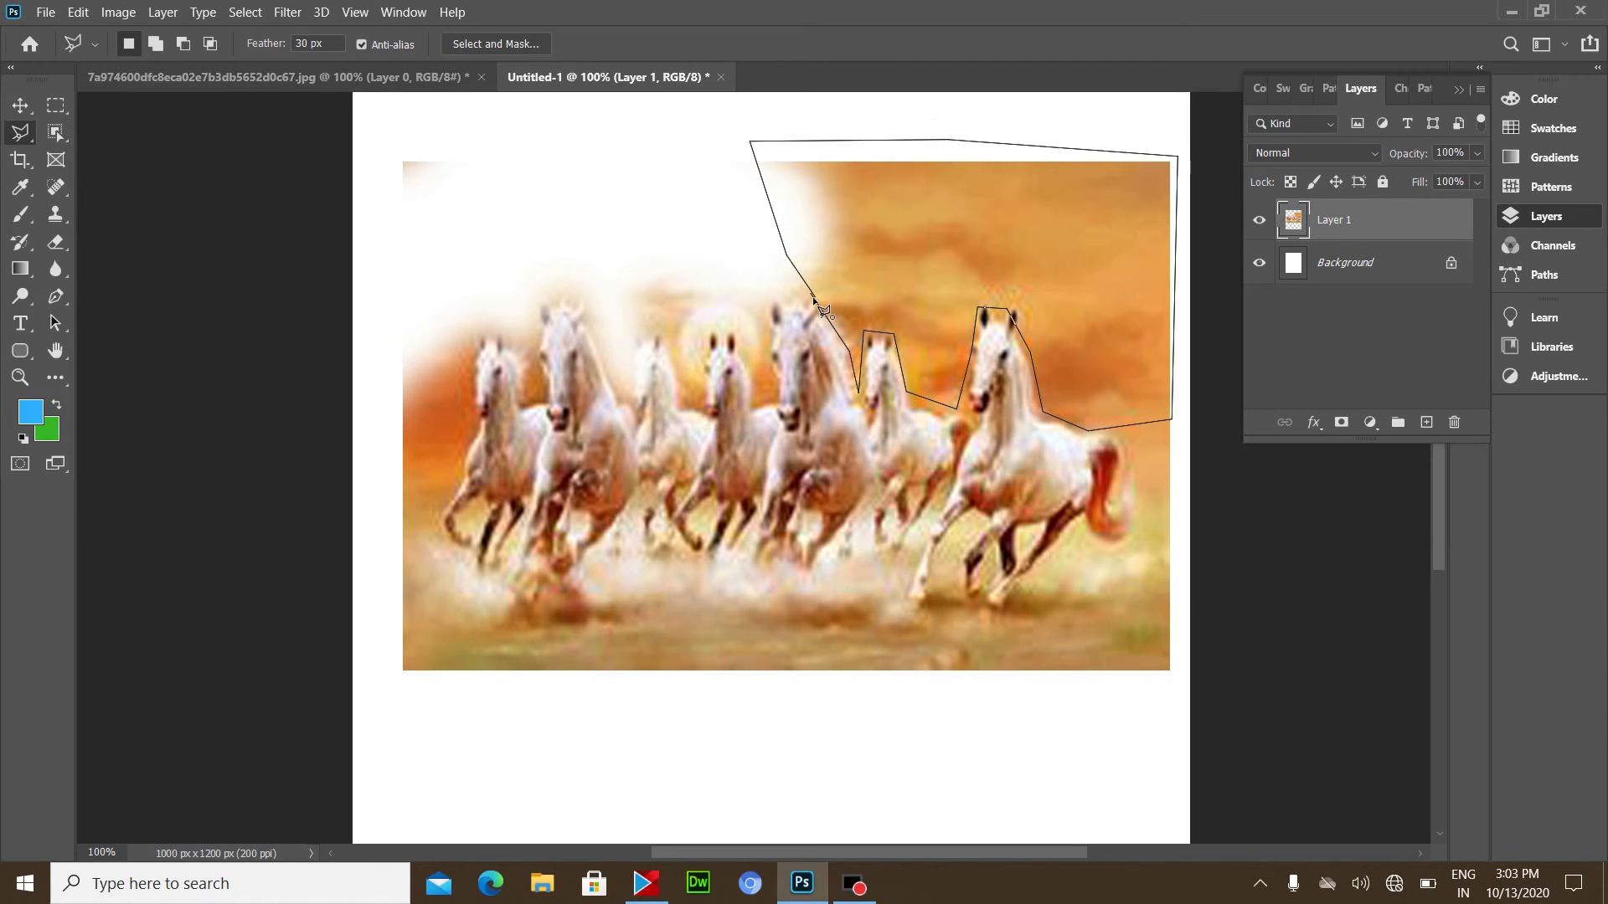
pyautogui.click(812, 295)
pyautogui.press('Delete')
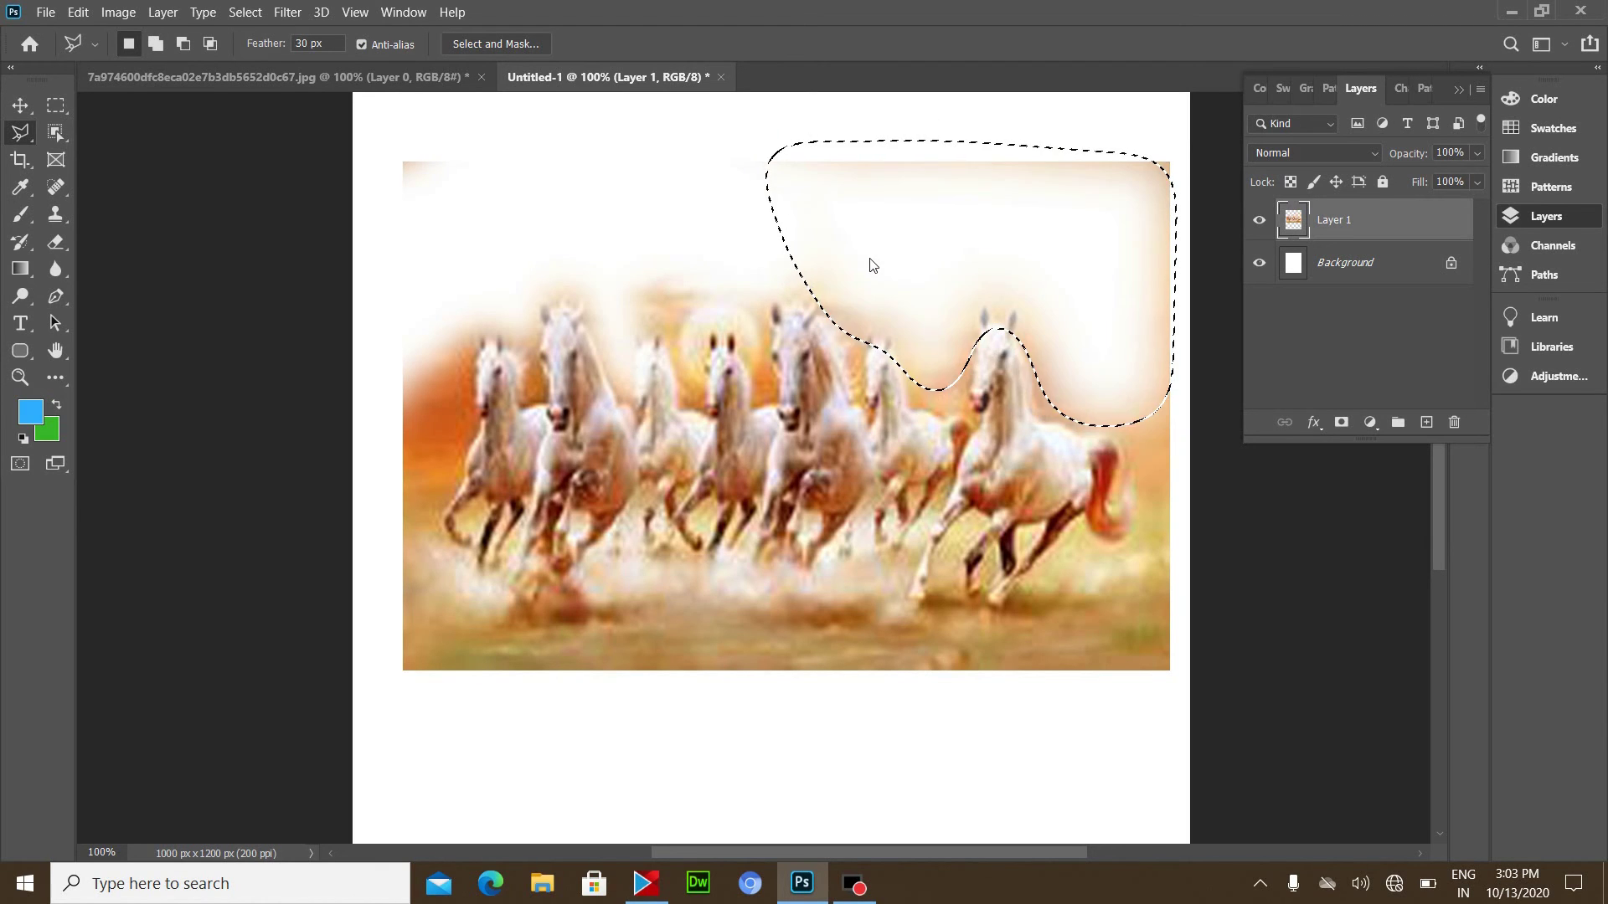
pyautogui.hotkey('ctrl', 'd')
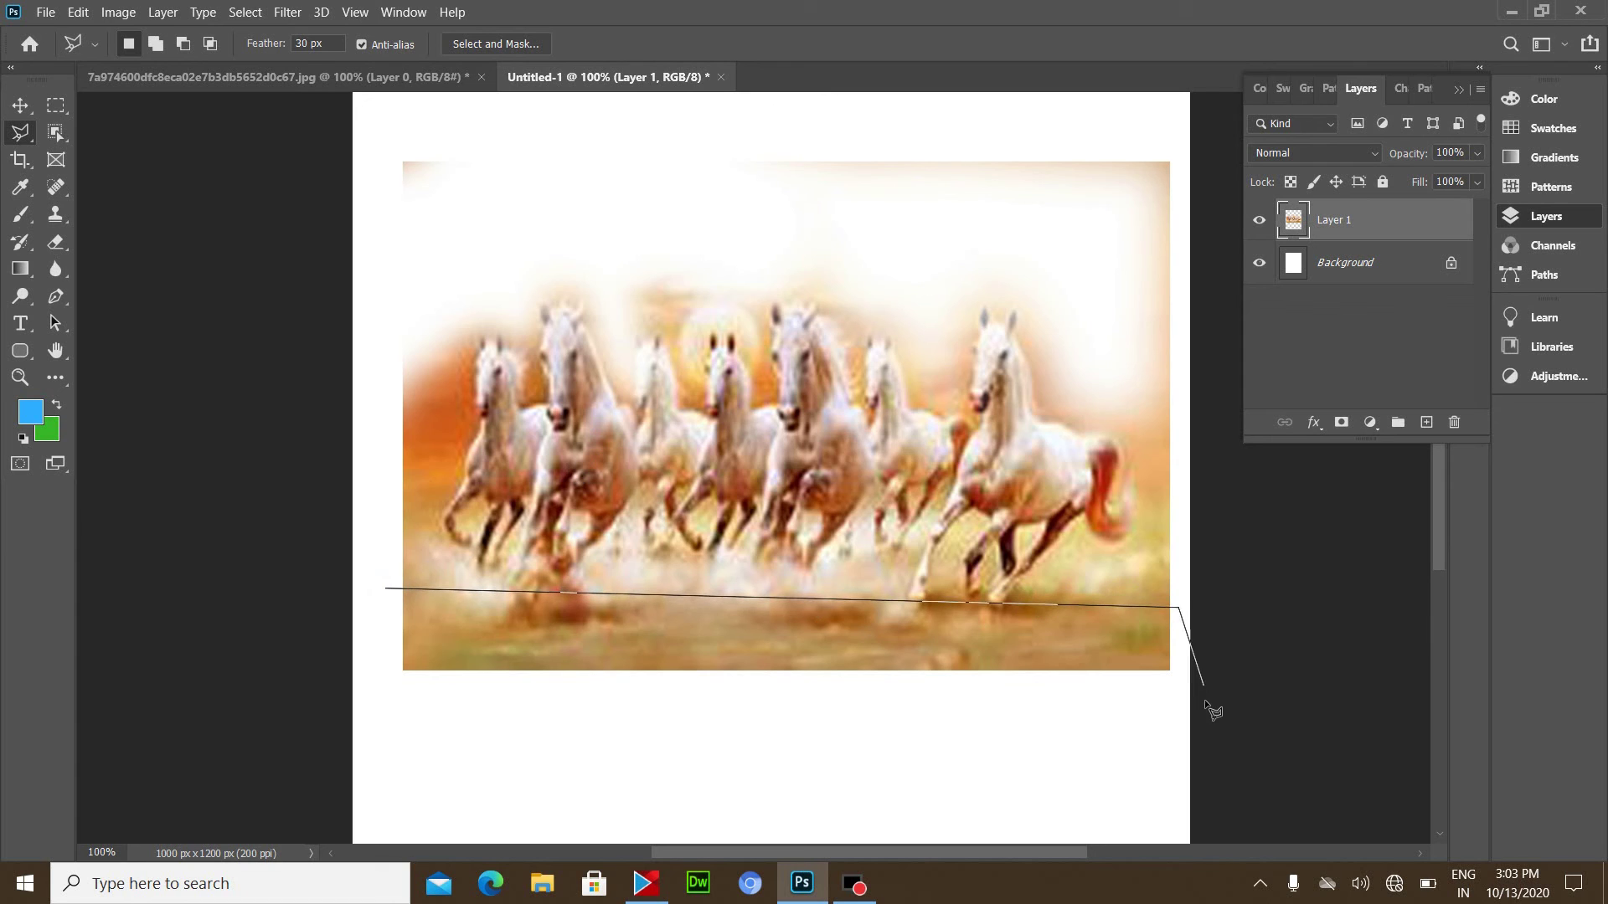
# - Outline the ground strip along the bottom and erase it to a feathered white fade
pyautogui.click(1175, 703)
pyautogui.click(401, 745)
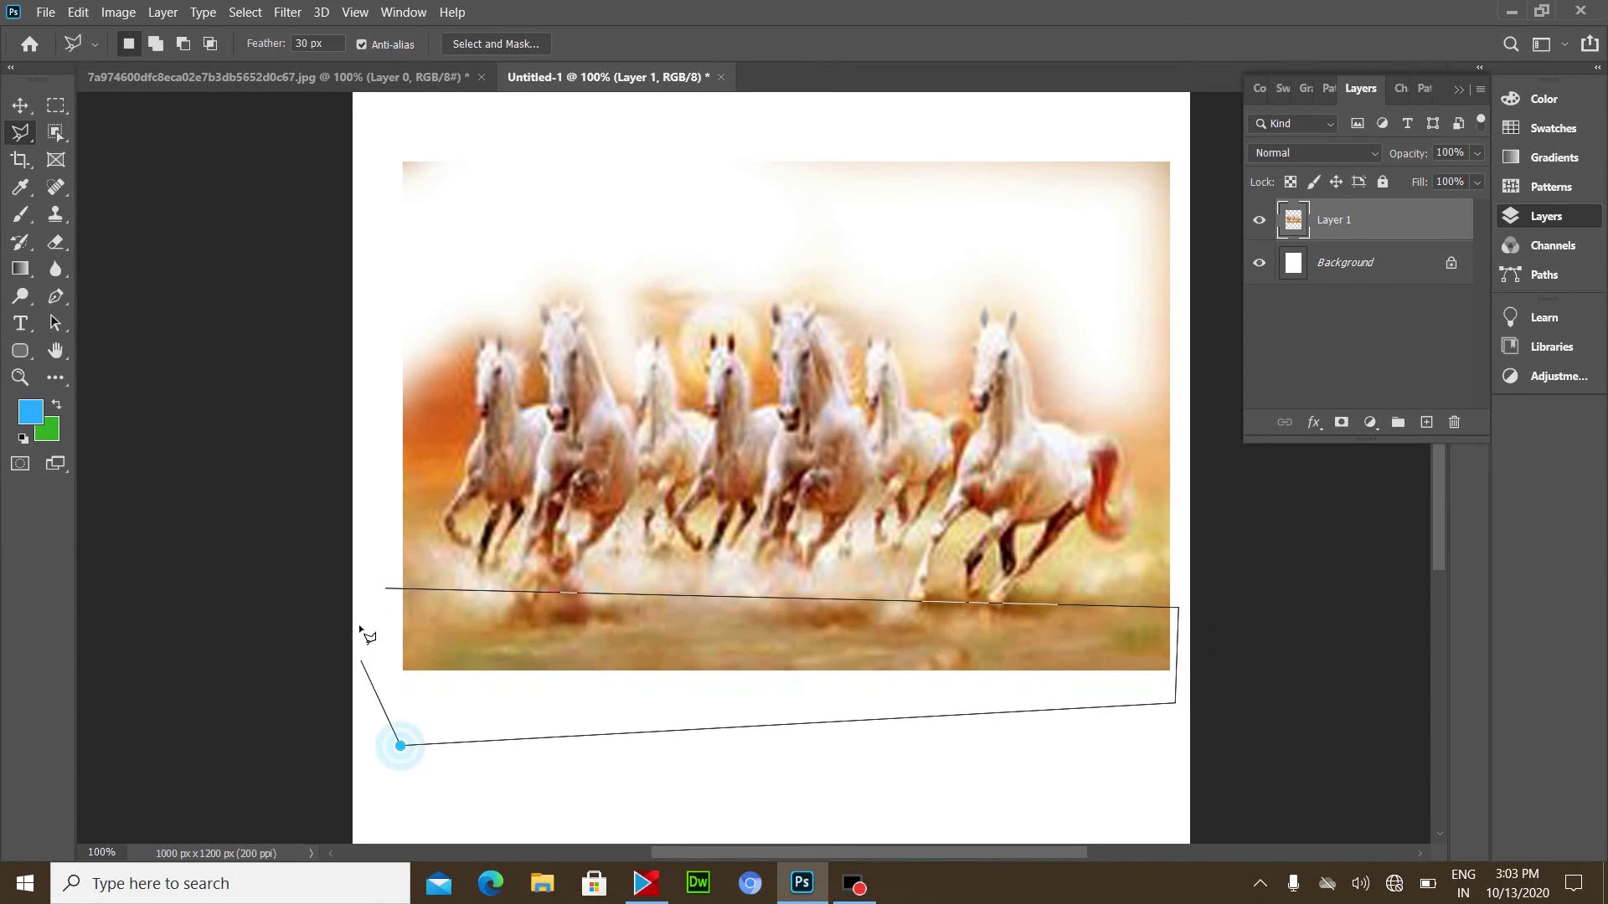
pyautogui.click(378, 591)
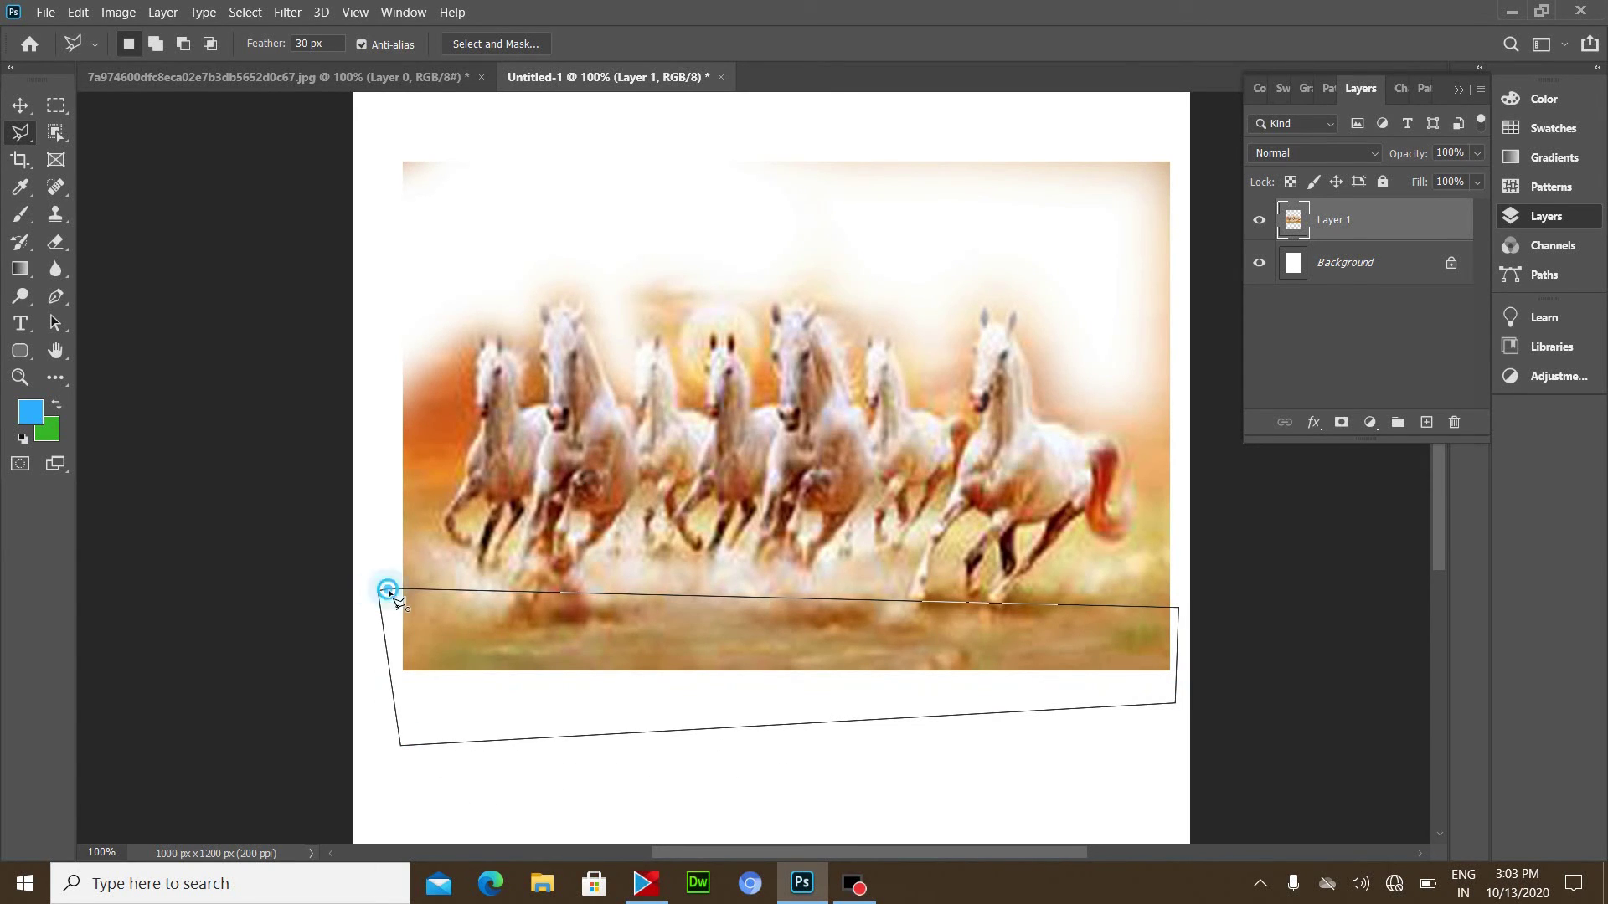
pyautogui.click(387, 591)
pyautogui.click(387, 589)
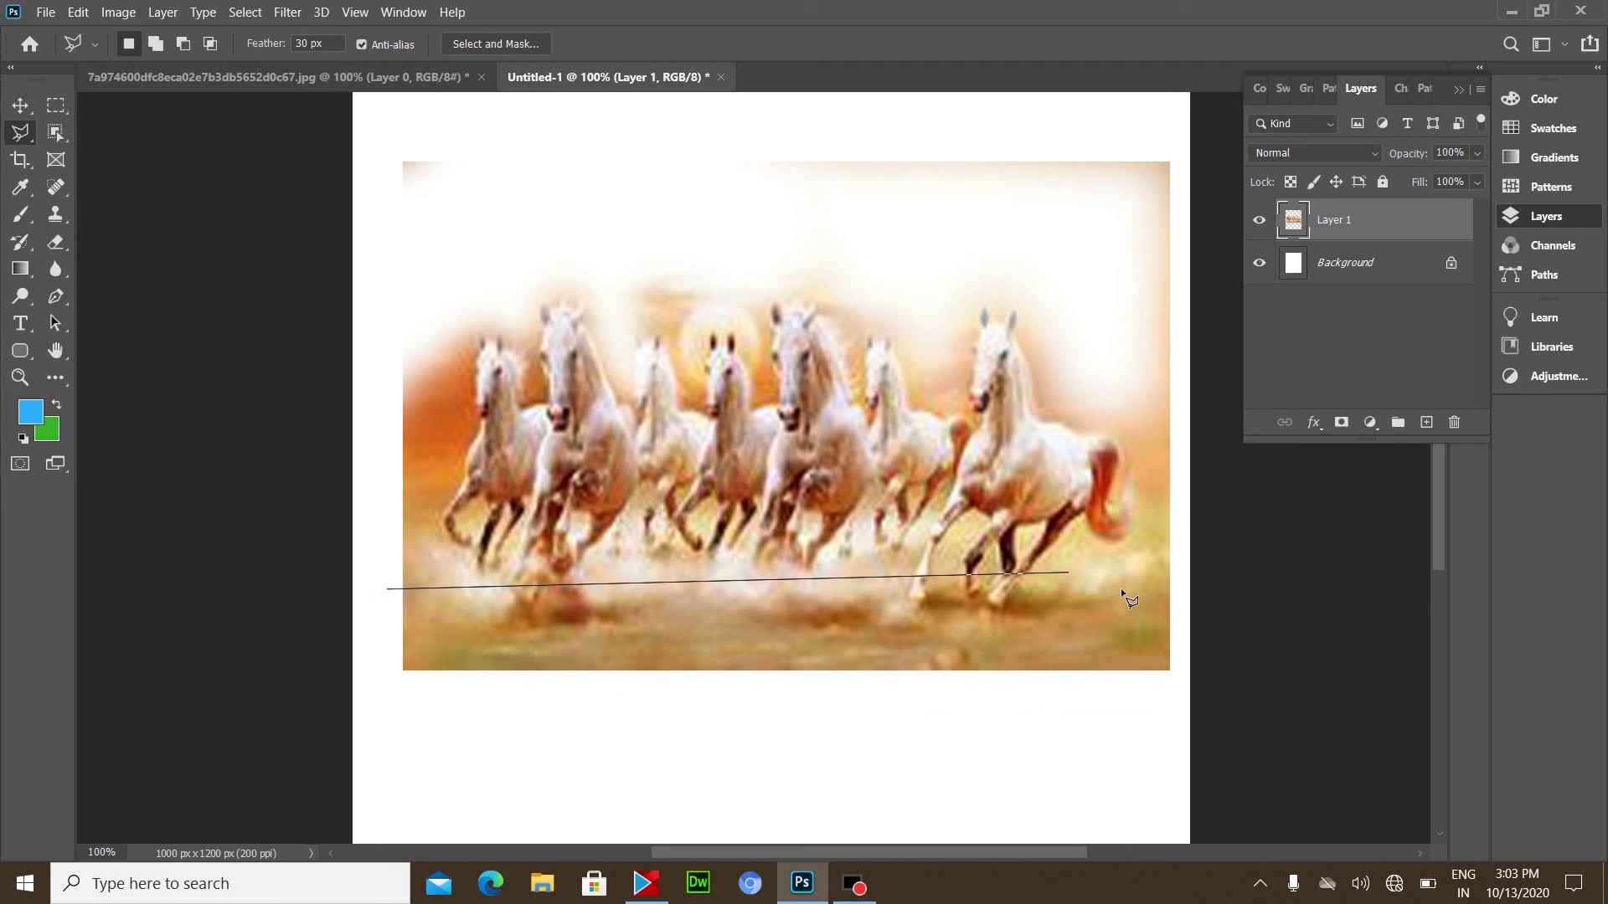
pyautogui.click(1172, 618)
pyautogui.click(1175, 718)
pyautogui.click(360, 714)
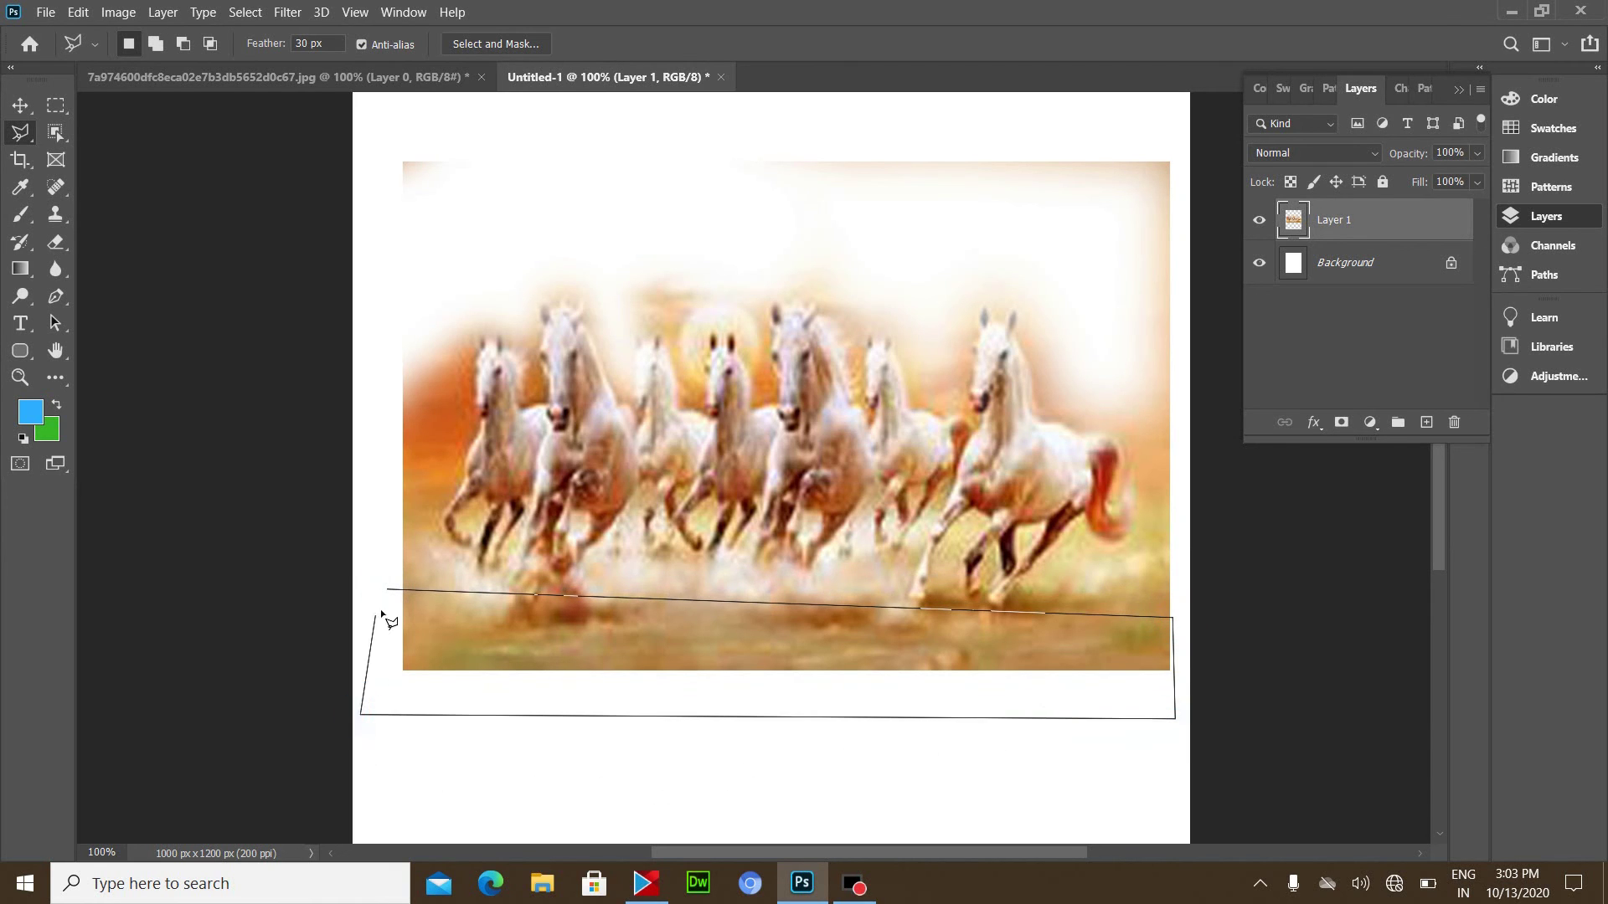
pyautogui.click(390, 593)
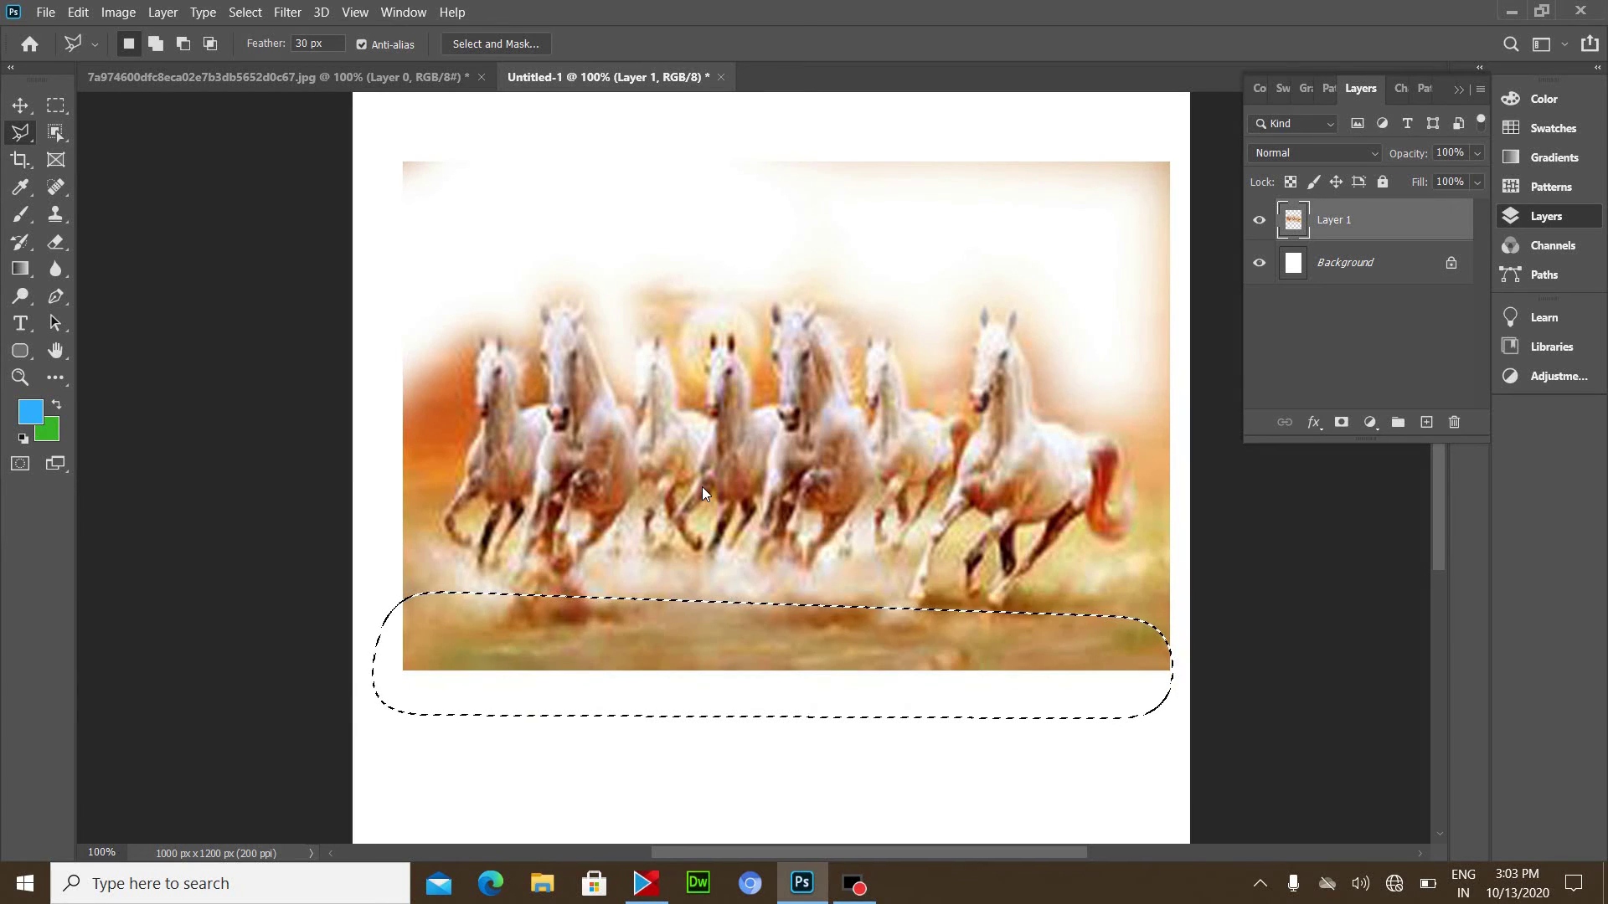
pyautogui.press('Delete')
pyautogui.hotkey('ctrl', 'd')
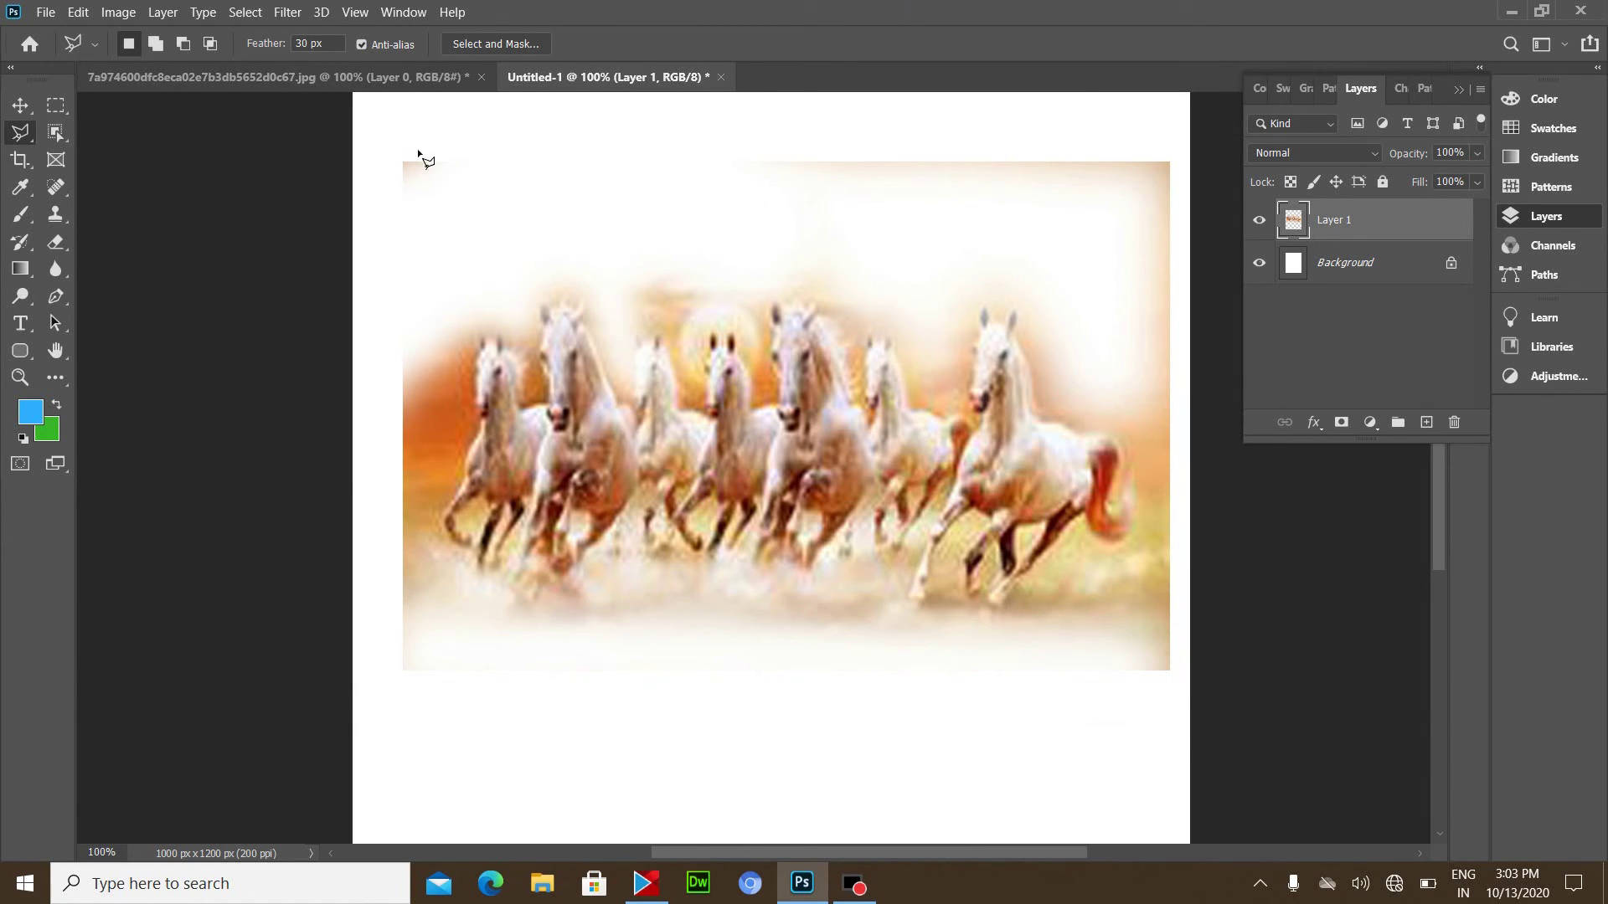
# - Outline the sky band across the top above all horses and erase it to white
pyautogui.click(375, 143)
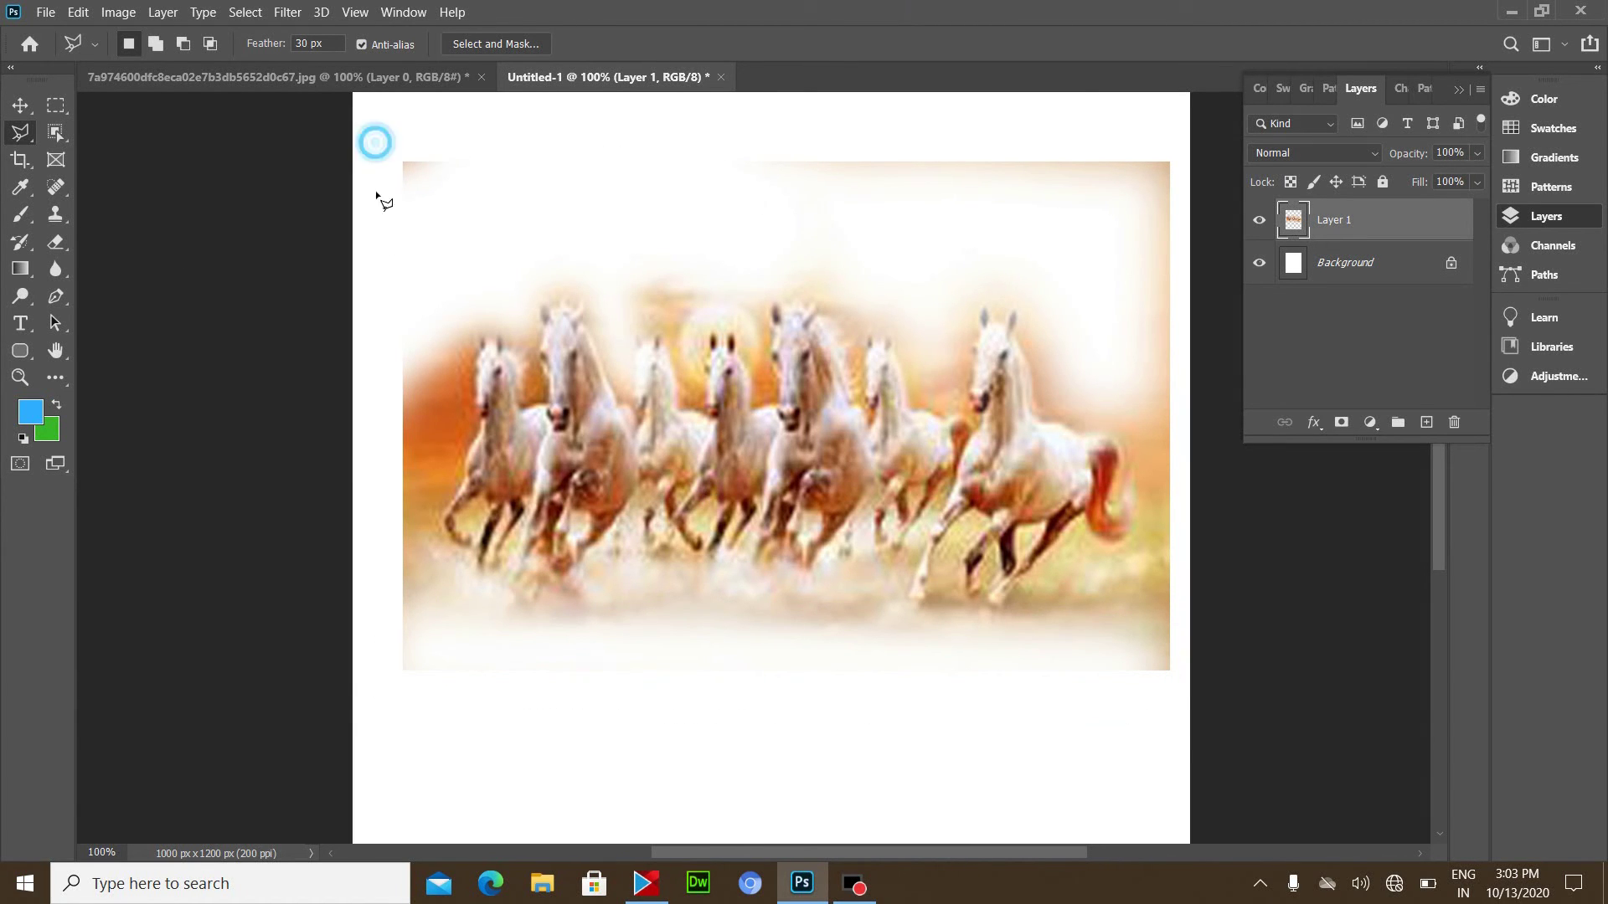
pyautogui.click(563, 245)
pyautogui.click(1168, 298)
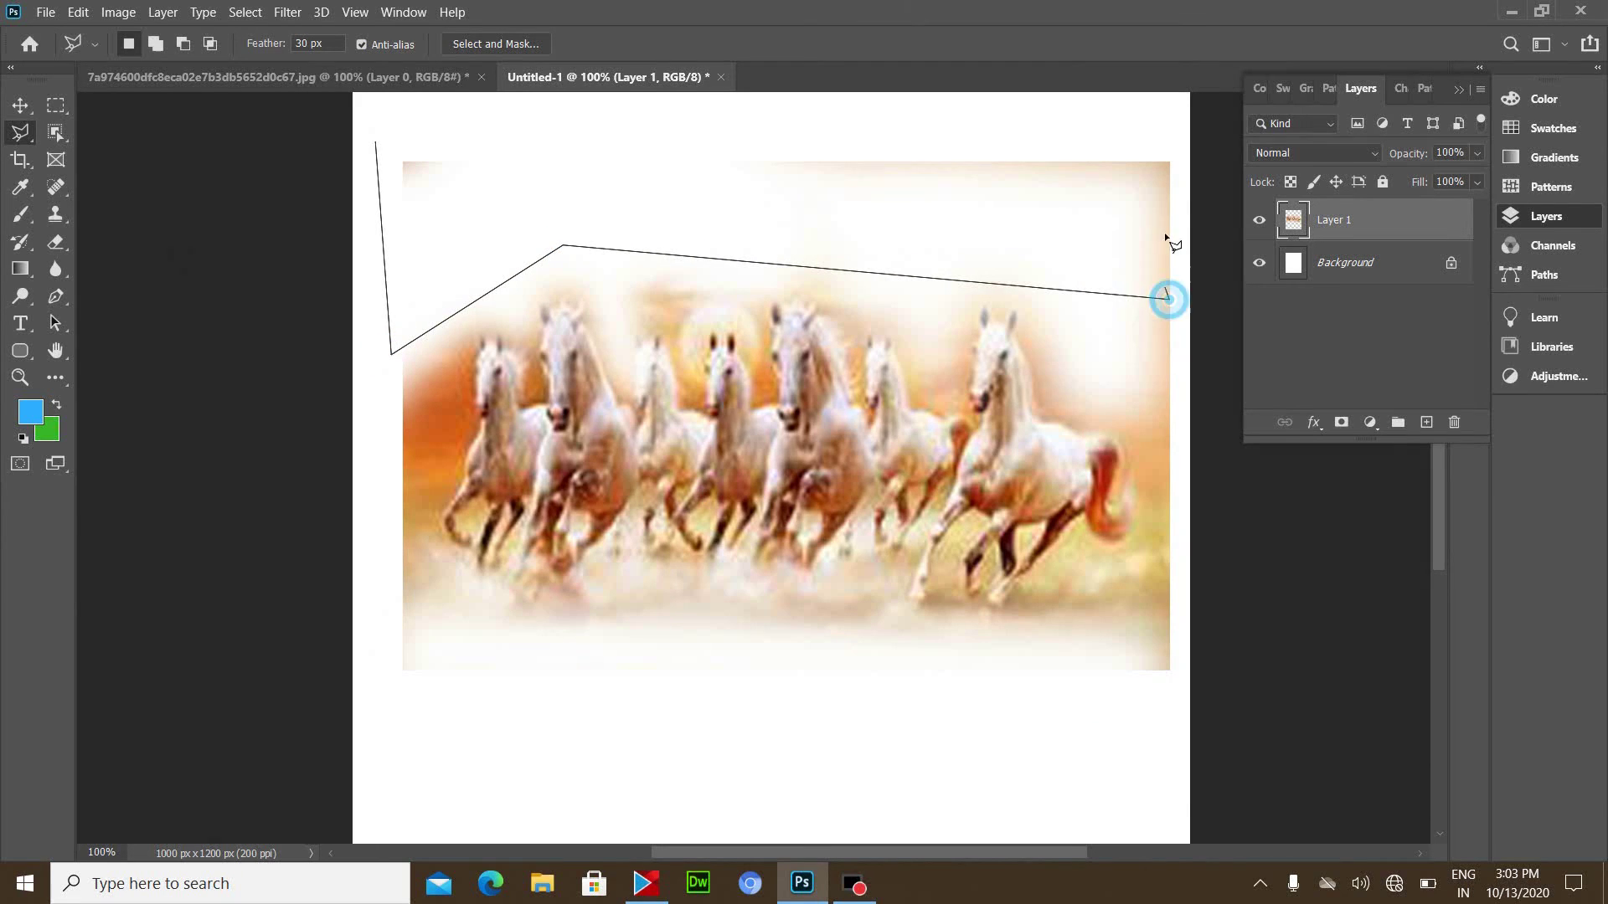
pyautogui.click(1174, 144)
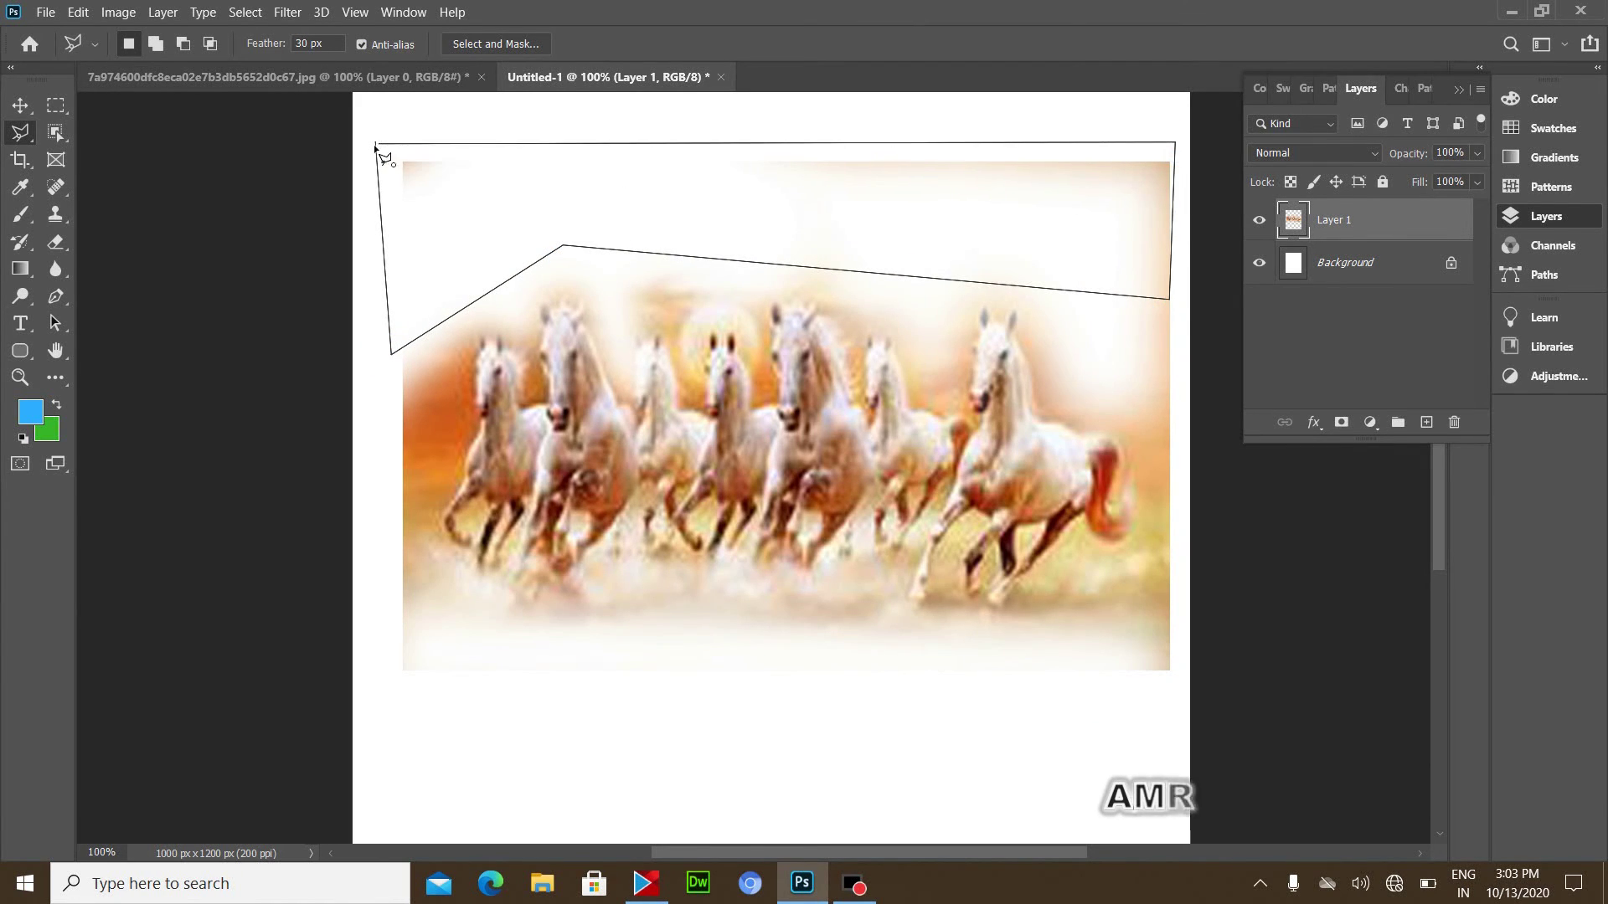
pyautogui.click(377, 145)
pyautogui.press('Delete')
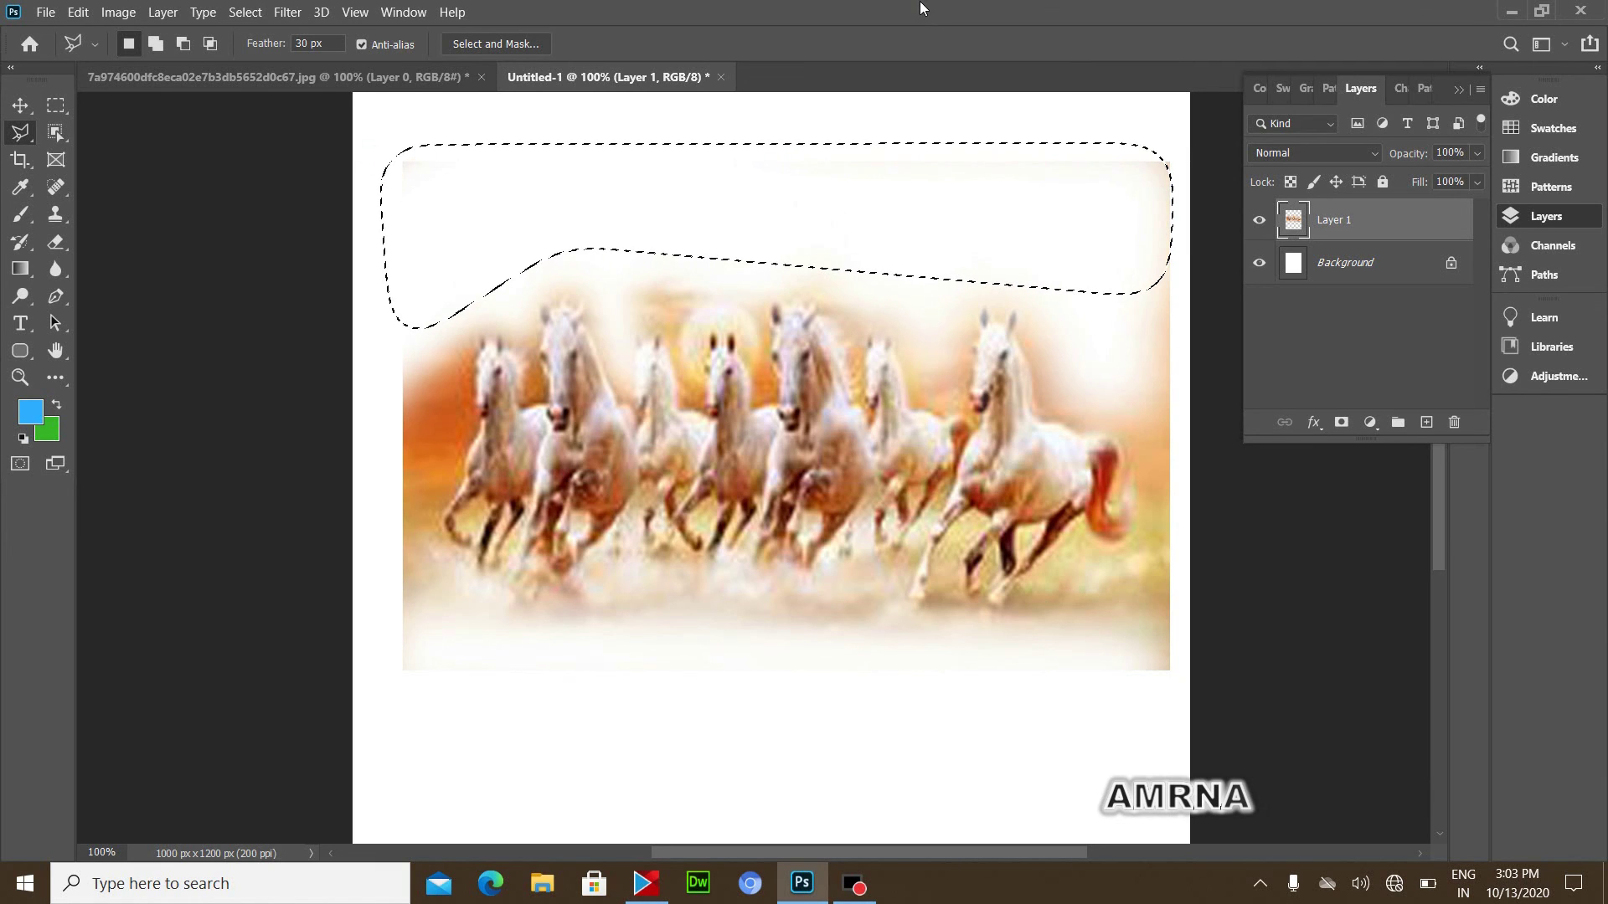
pyautogui.hotkey('ctrl', 'd')
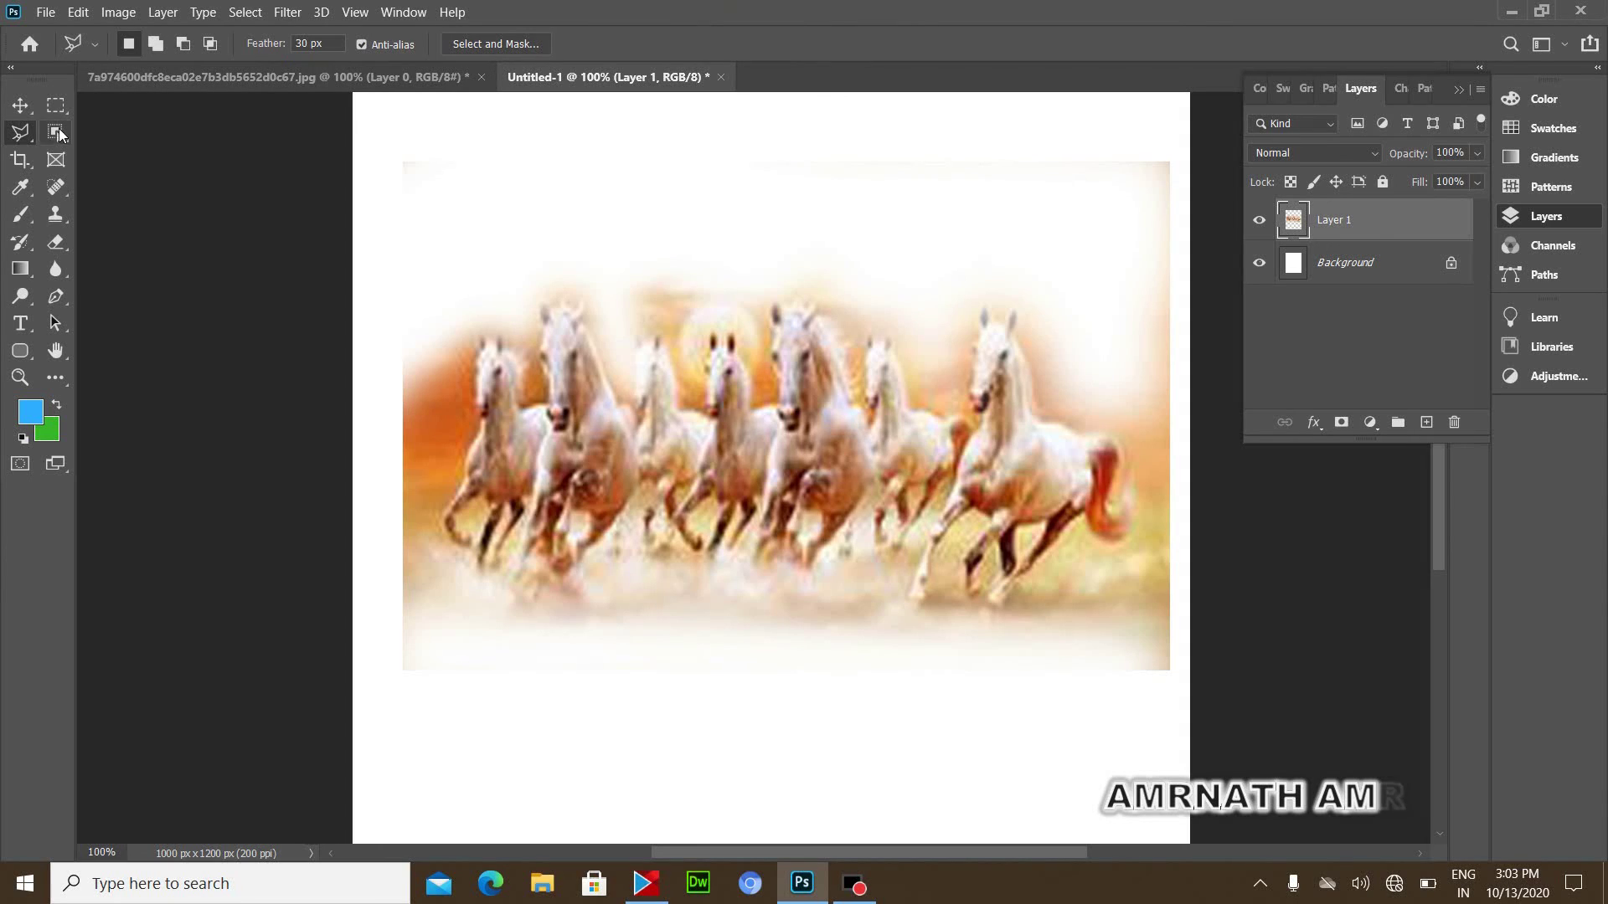
# - Trace the orange left-edge strip with the freehand Lasso, erase it to white, and minimise Photoshop
pyautogui.rightClick(27, 132)
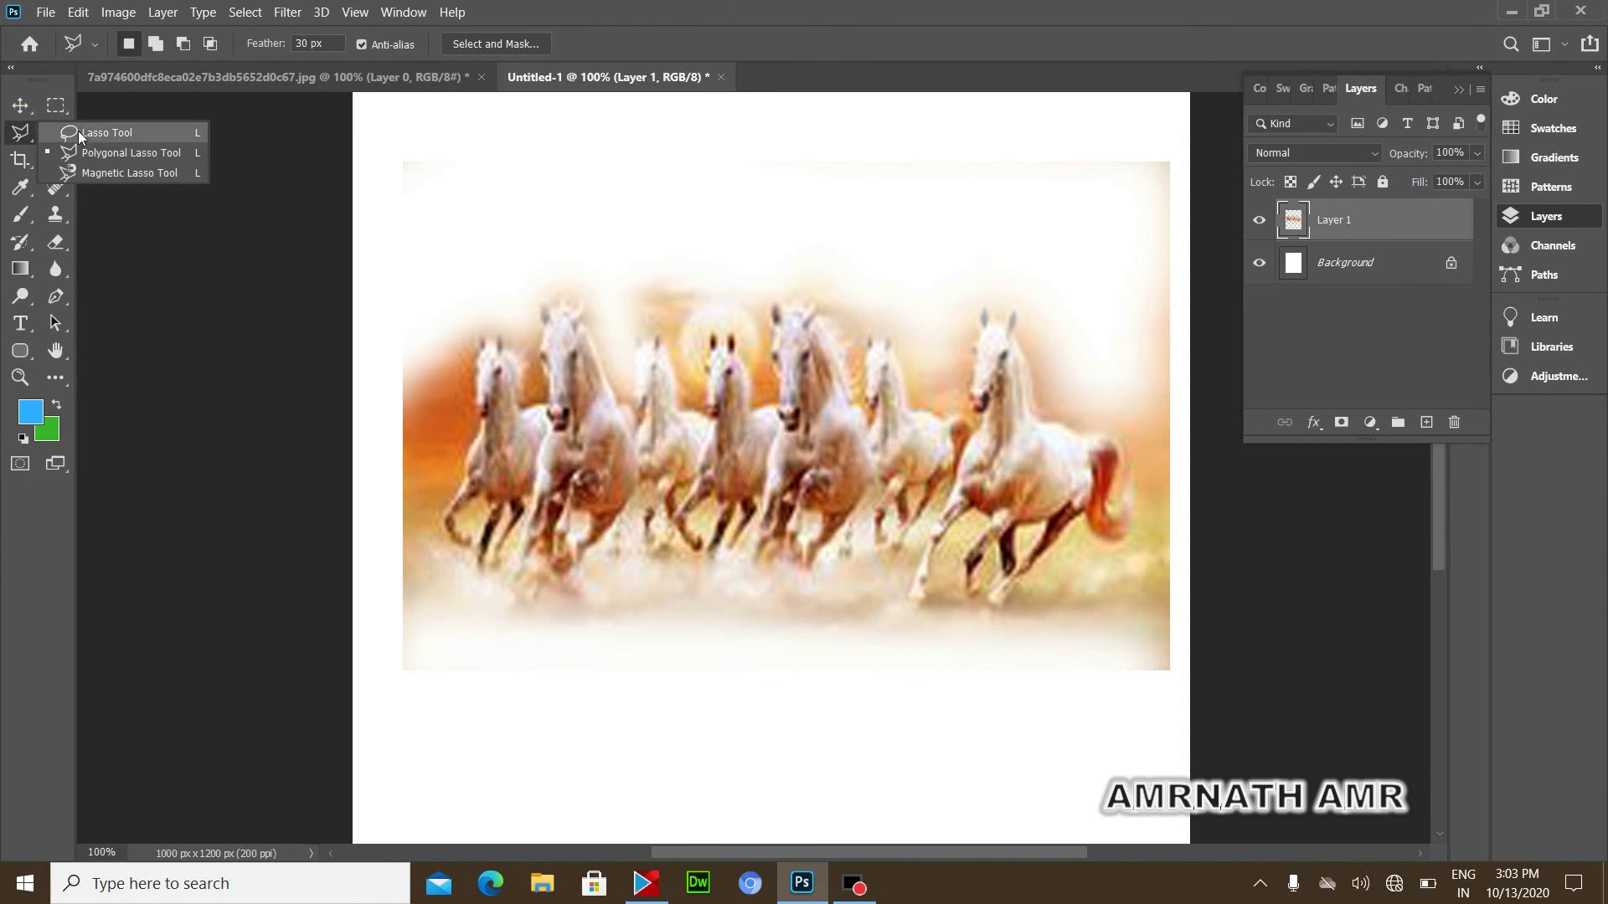
pyautogui.click(125, 174)
pyautogui.rightClick(20, 132)
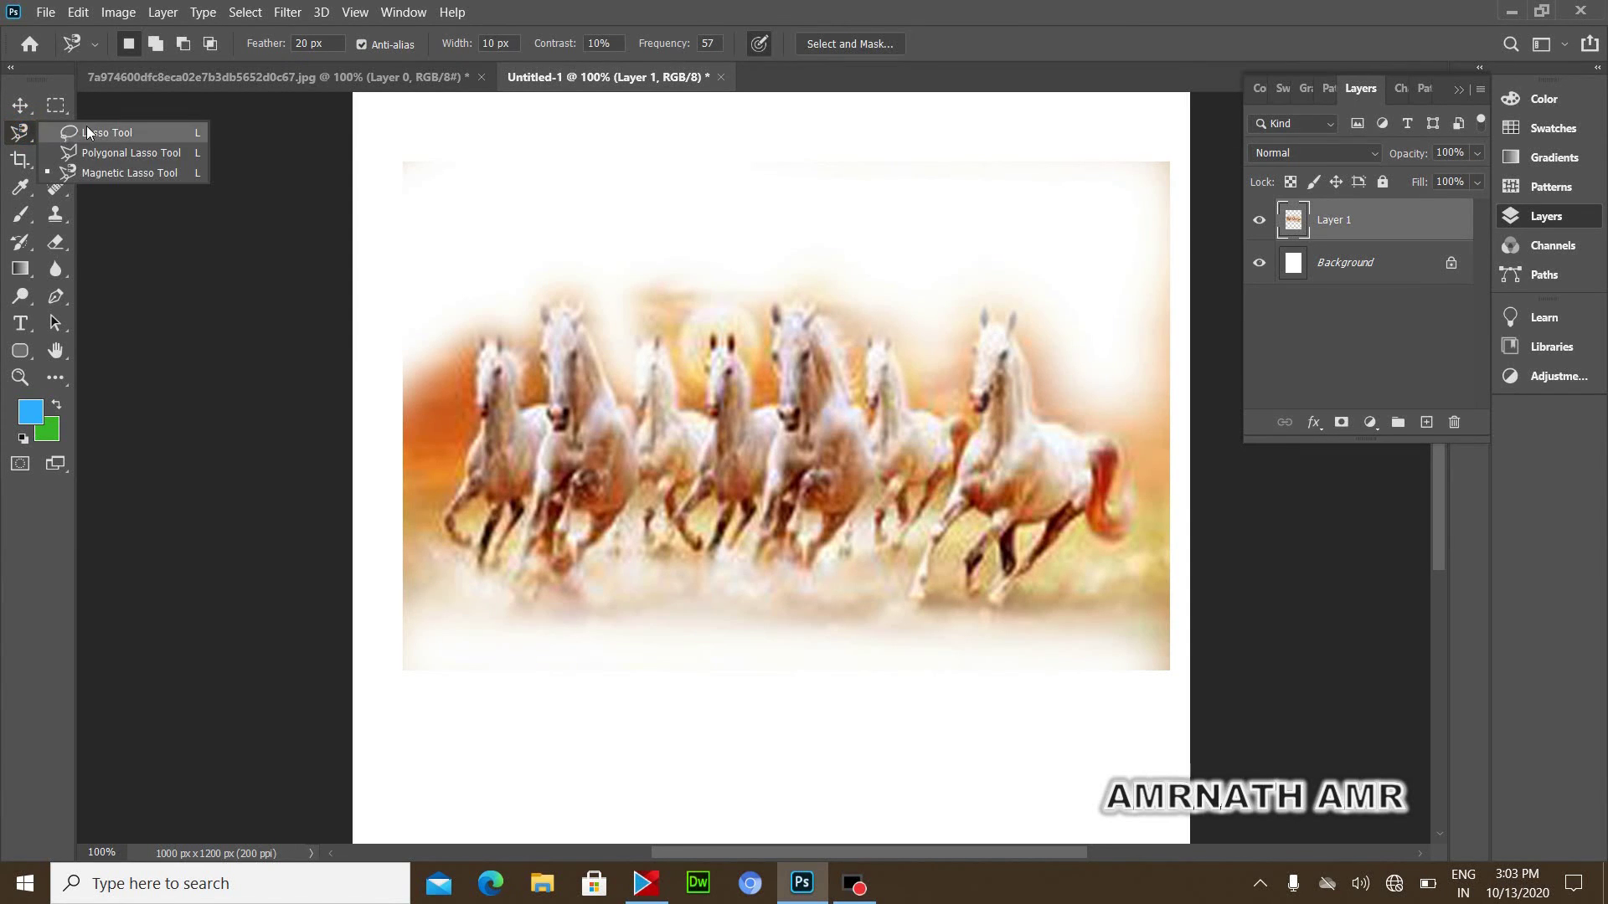
pyautogui.click(109, 119)
pyautogui.moveTo(390, 287); pyautogui.dragTo(433, 495)
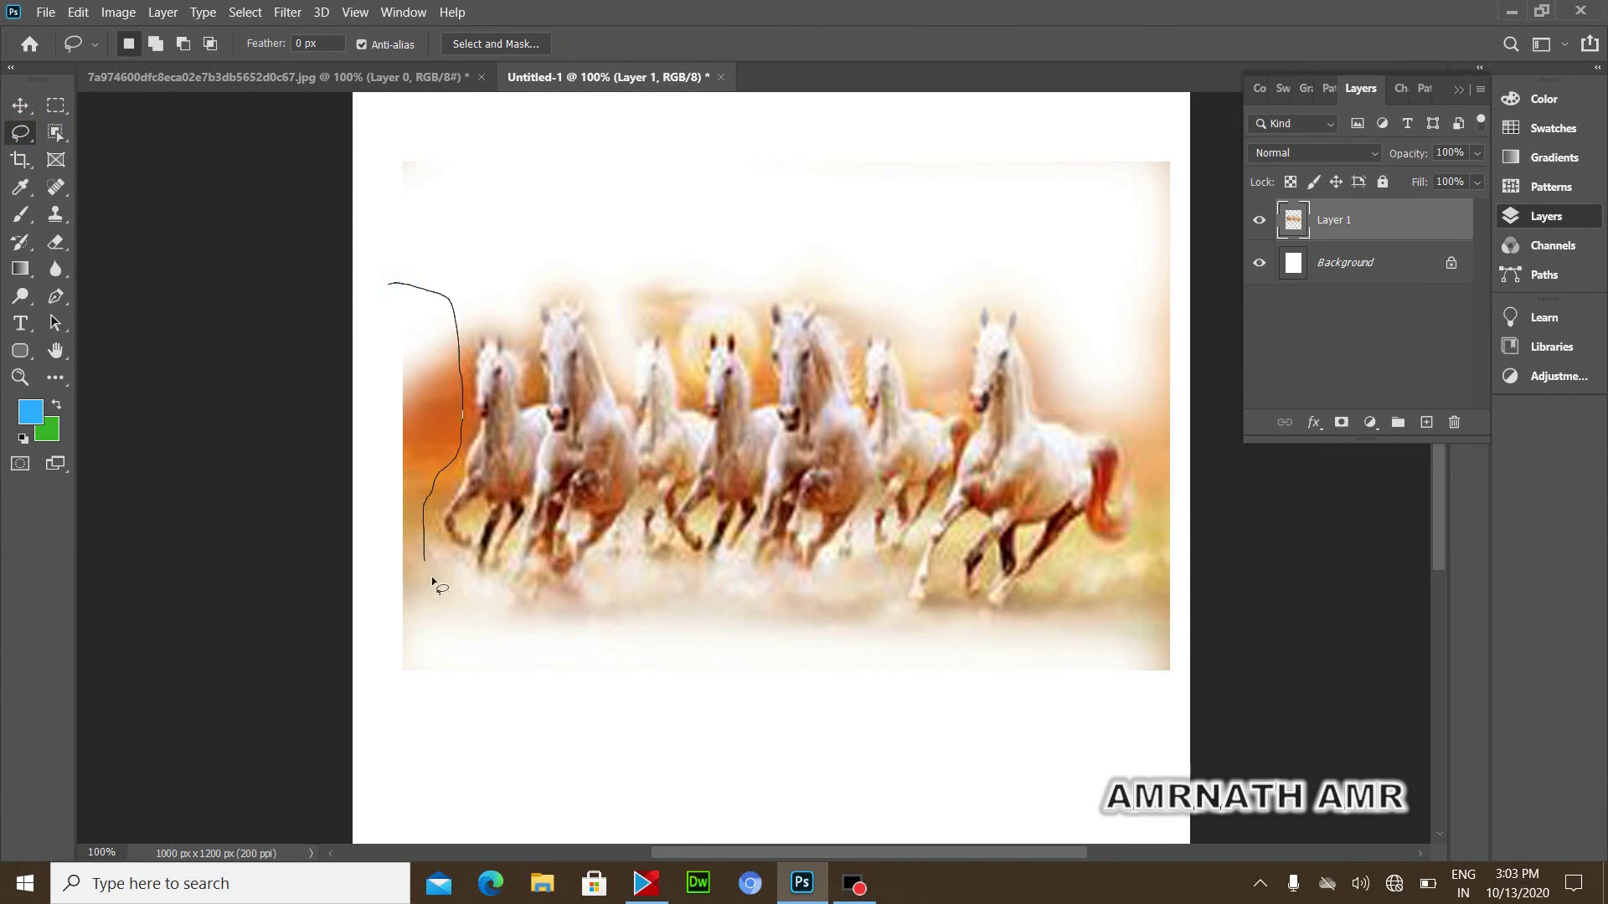
pyautogui.moveTo(433, 581); pyautogui.dragTo(412, 684)
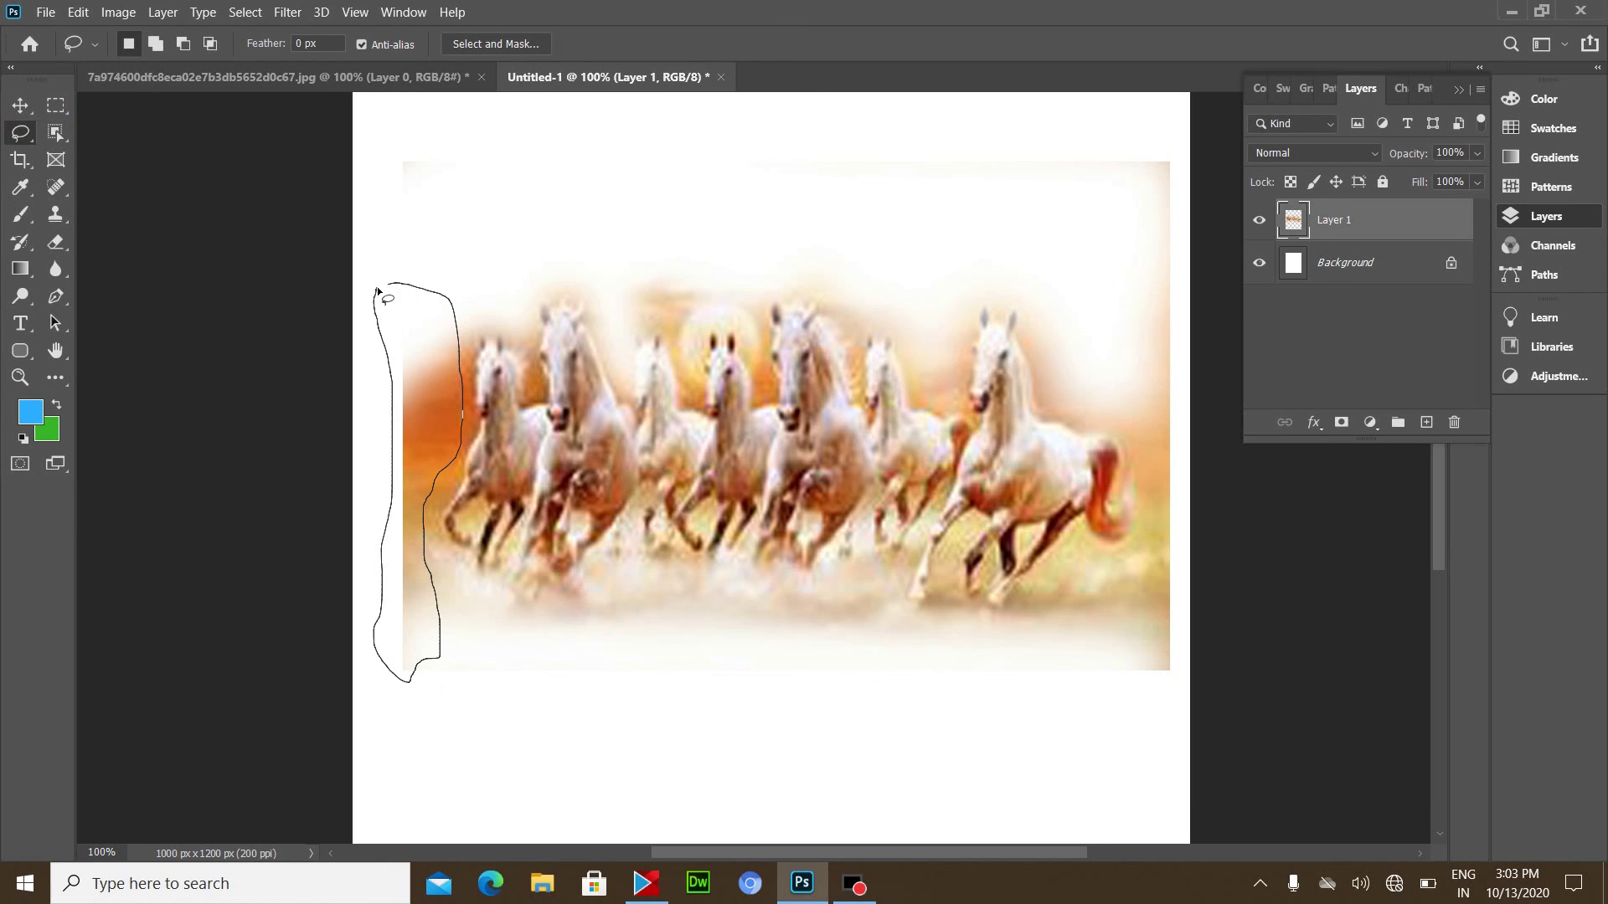
pyautogui.moveTo(381, 292); pyautogui.dragTo(378, 289)
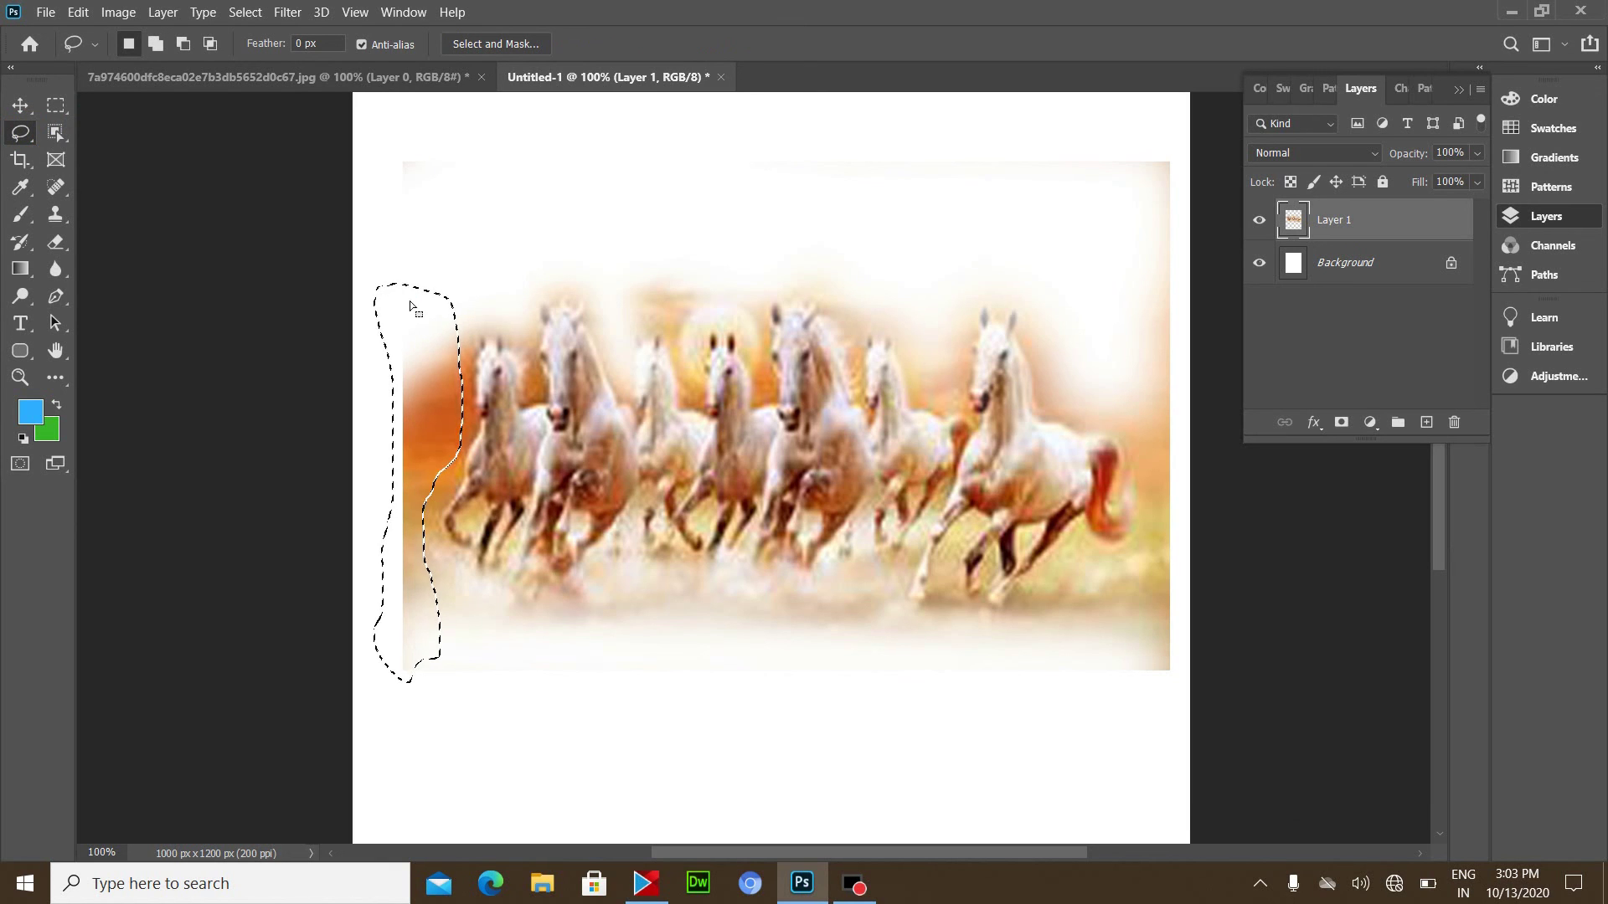
pyautogui.press('Delete')
pyautogui.hotkey('ctrl', 'd')
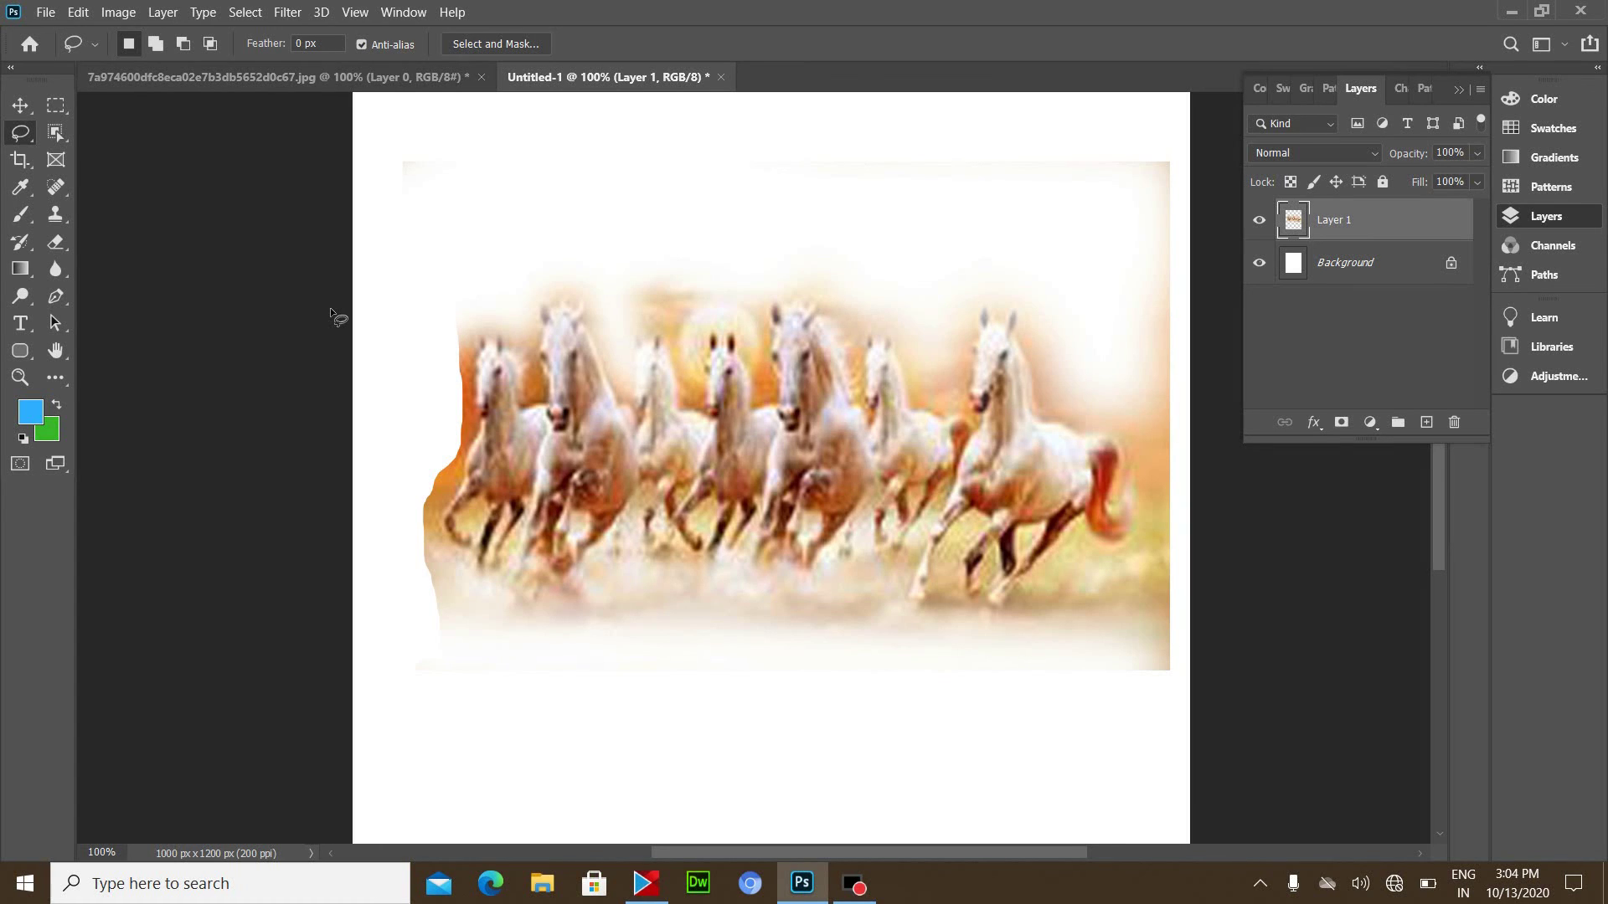
pyautogui.click(1512, 10)
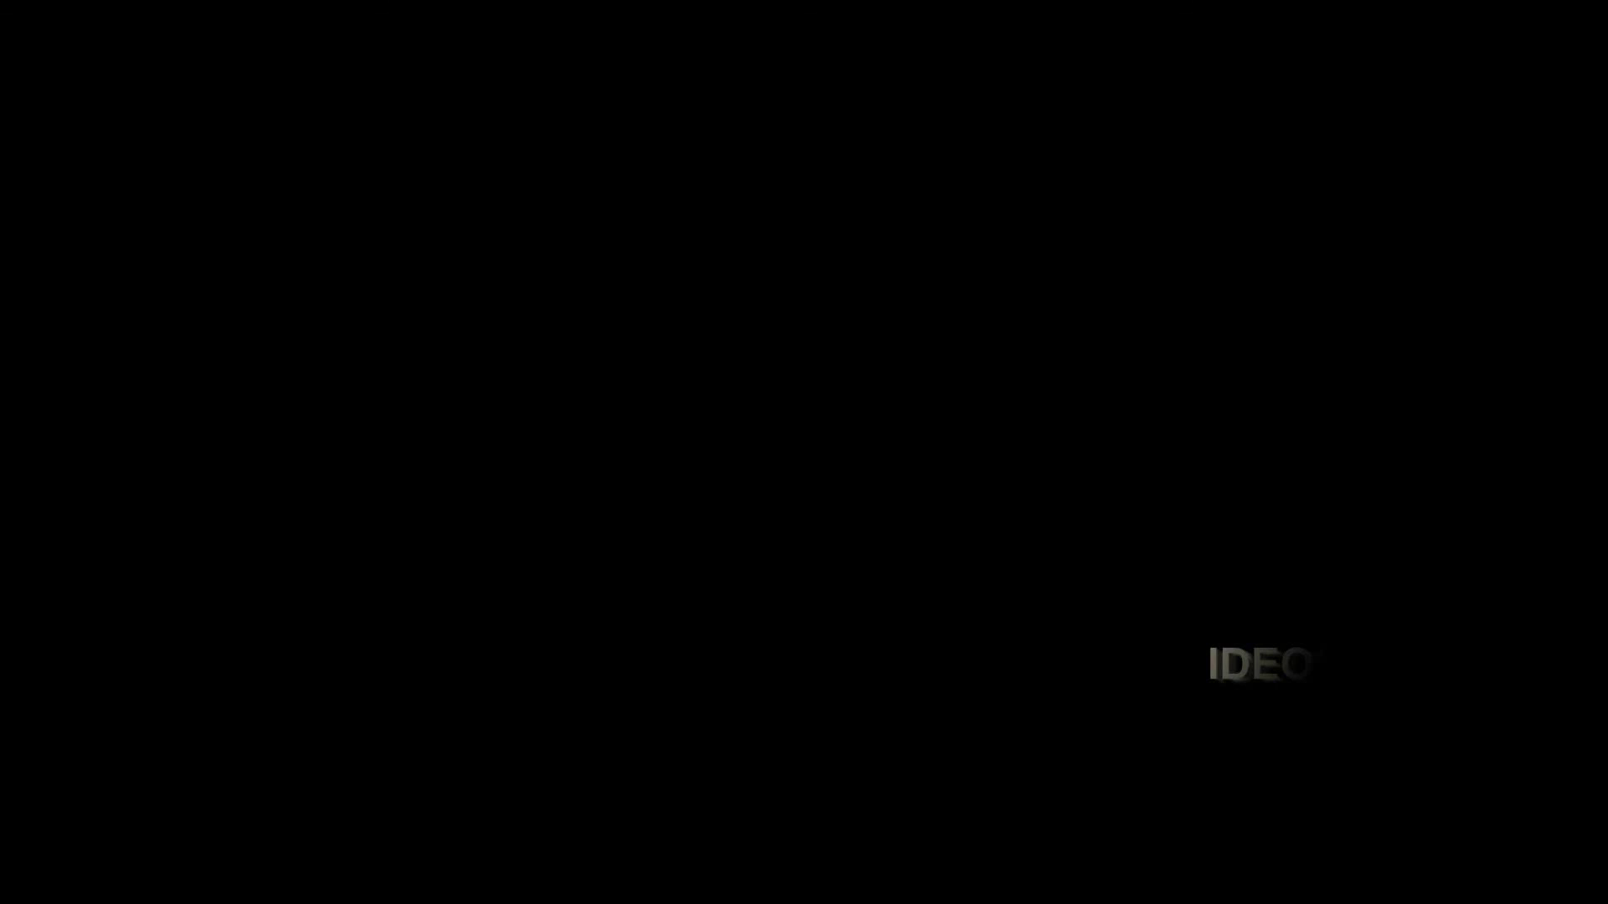